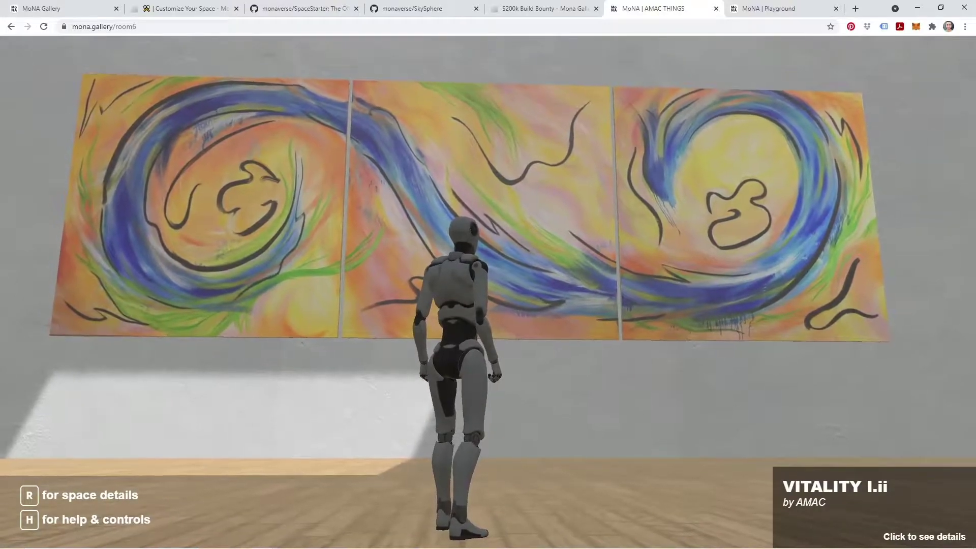
Step: Walk the avatar back and forth in front of the VITALITY triptych to view its panels and their labels
key("d")
key("s")
key("a")
key("w")
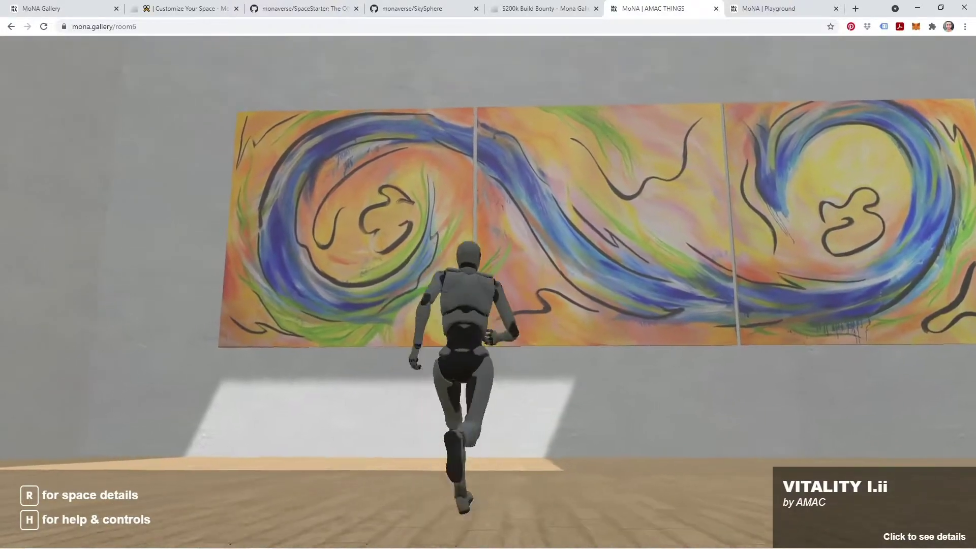
key("d")
key("w")
key("w")
key("a")
key("s")
key("d")
key("w")
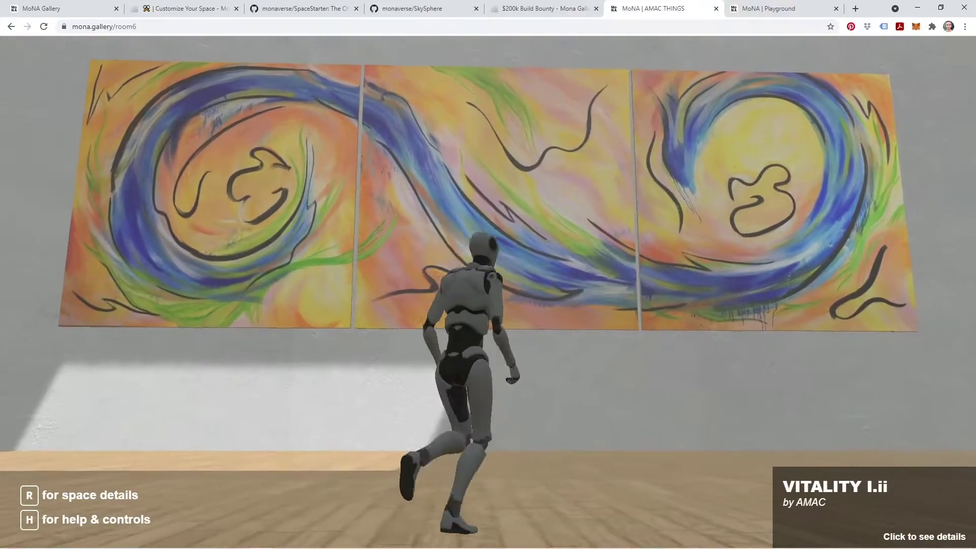
key("s")
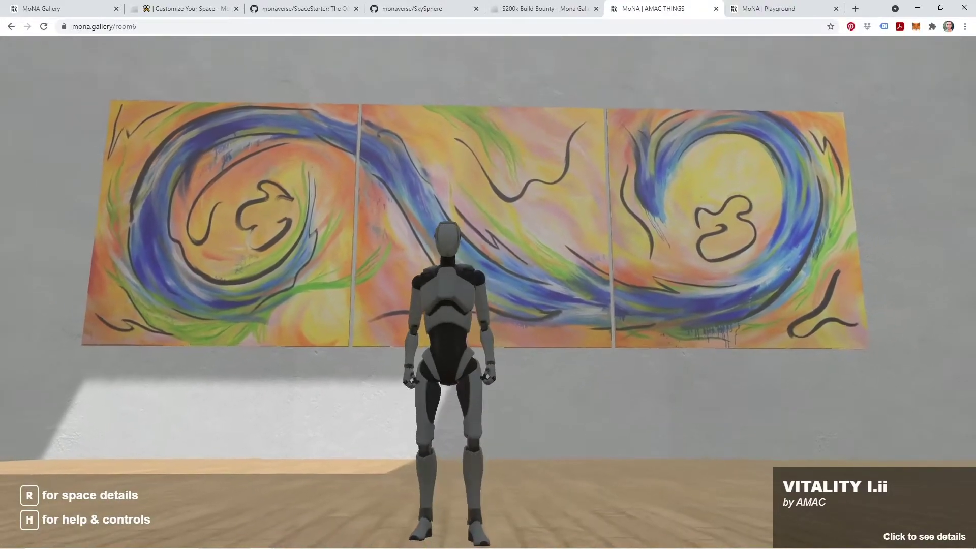
key("a")
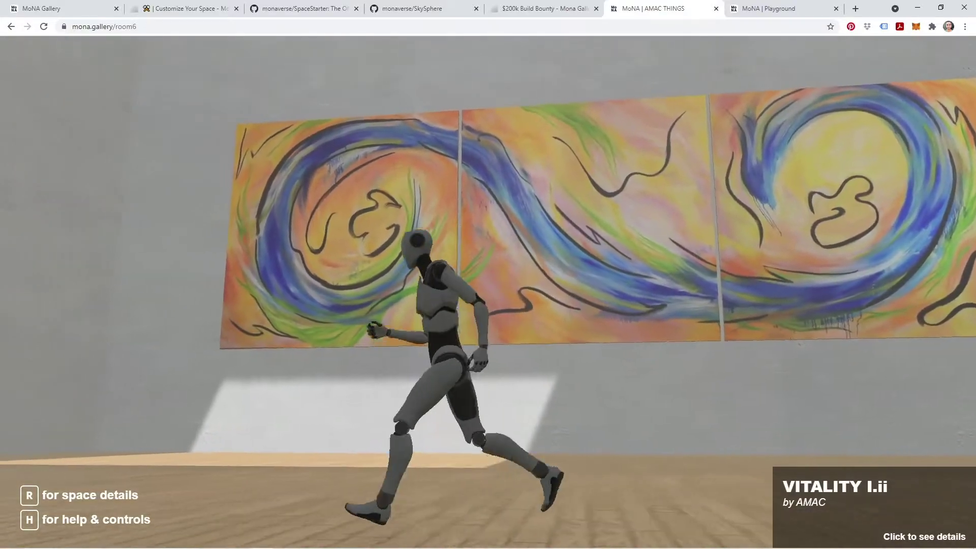
key("w")
key("d")
key("a")
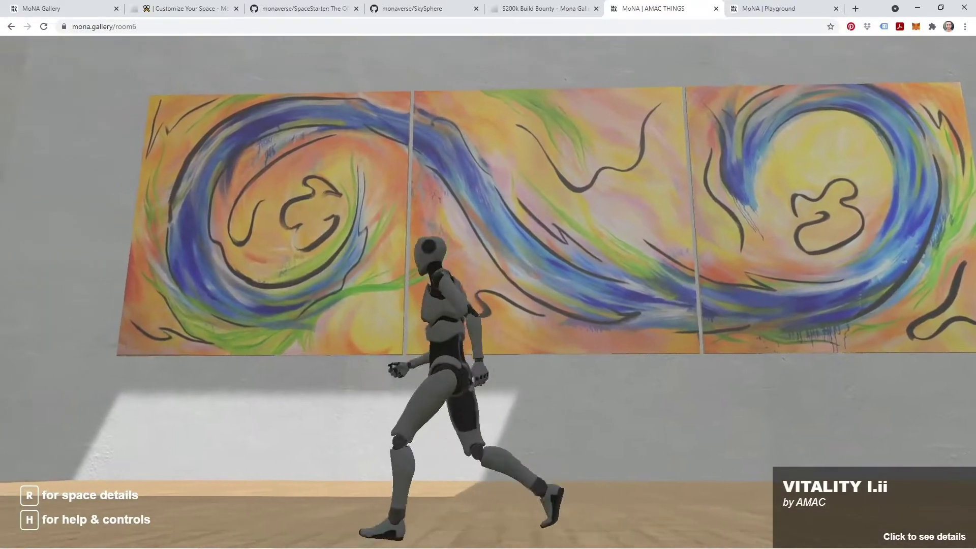
key("d")
key("a")
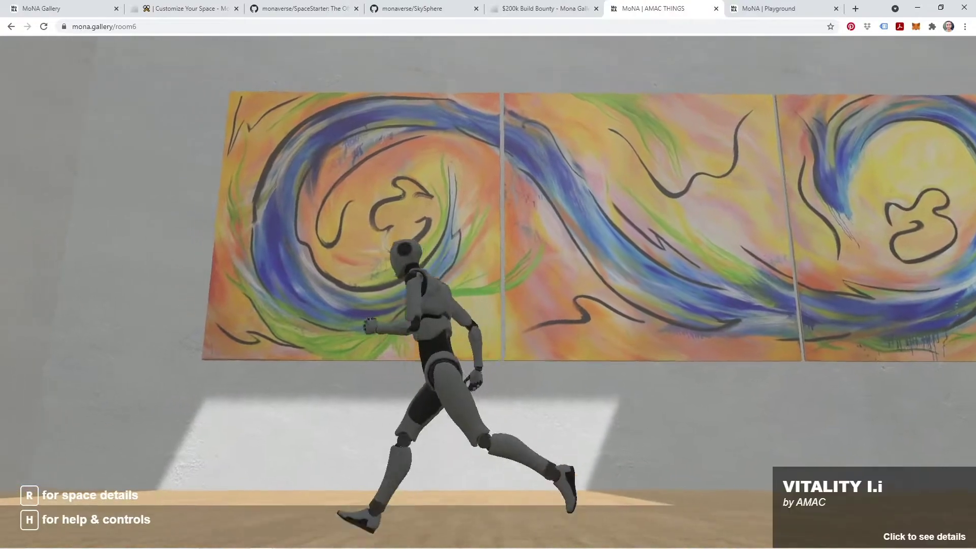
key("d")
key("a")
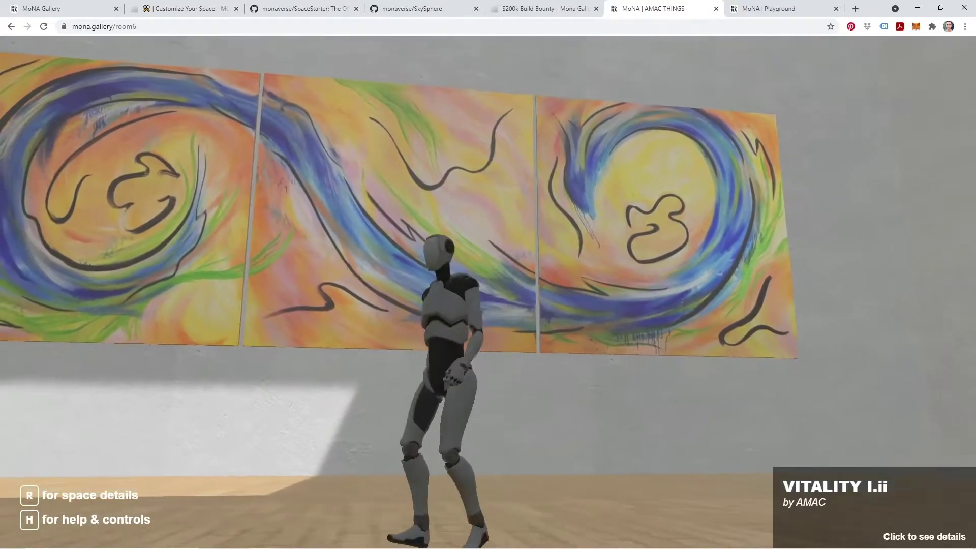
Step: Walk the avatar to the triptych's rightmost panel, moving in and out of range of its artwork label
key("d")
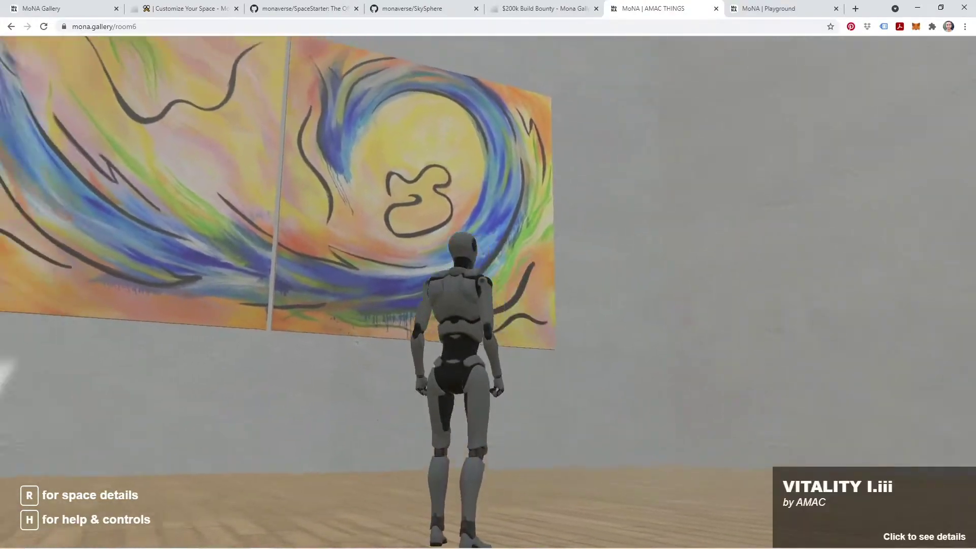
key("w")
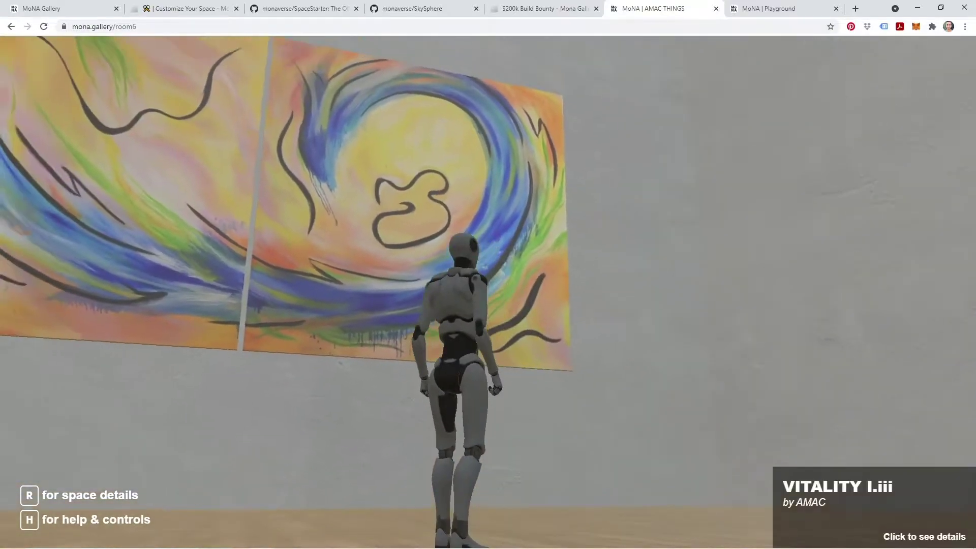
key("s")
key("w")
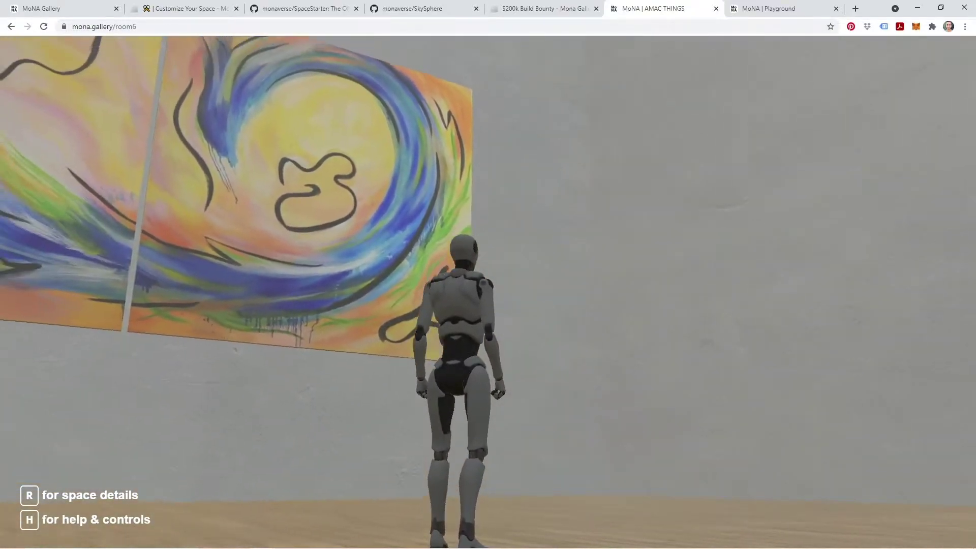
key("s")
key("w")
key("d")
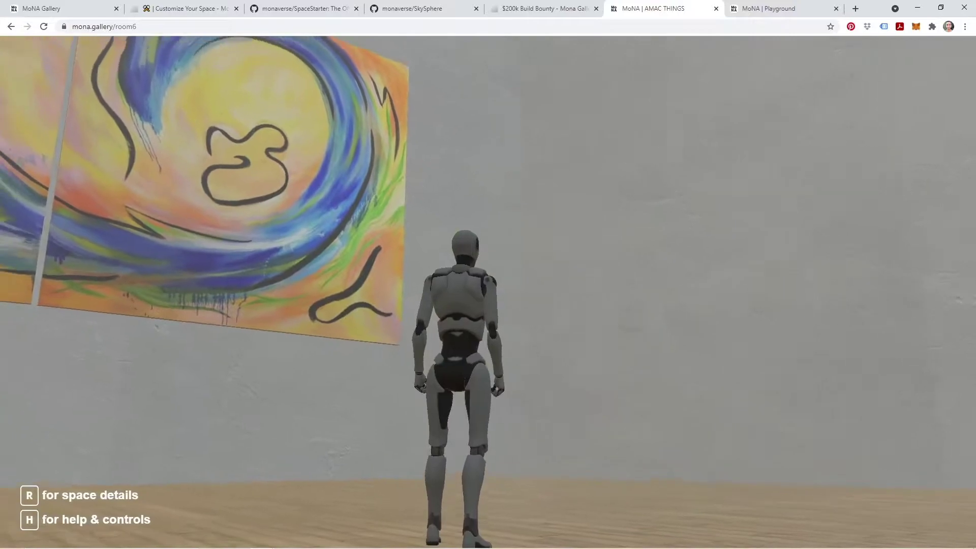
key("a")
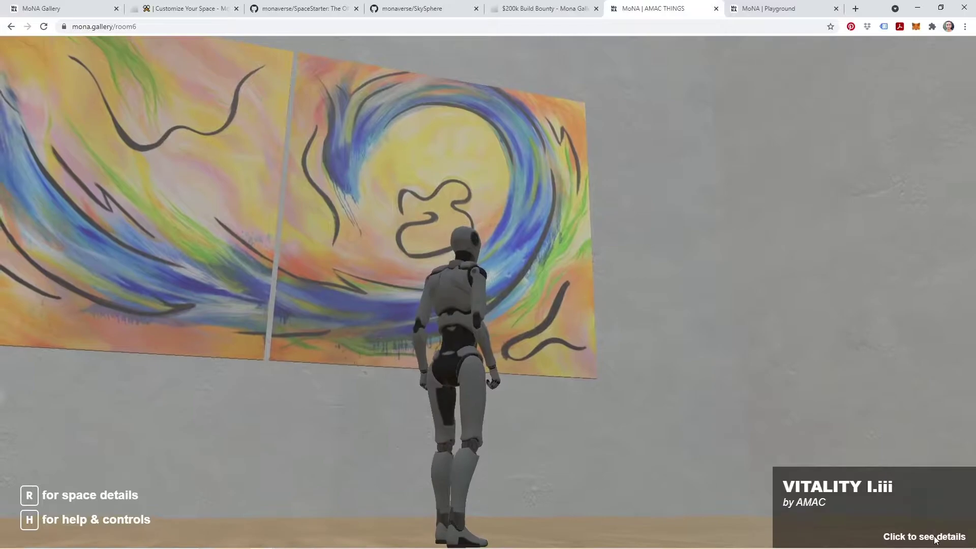
Step: Open the artwork details of VITALITY I.iii and view the piece on OpenSea
left_click(673, 451)
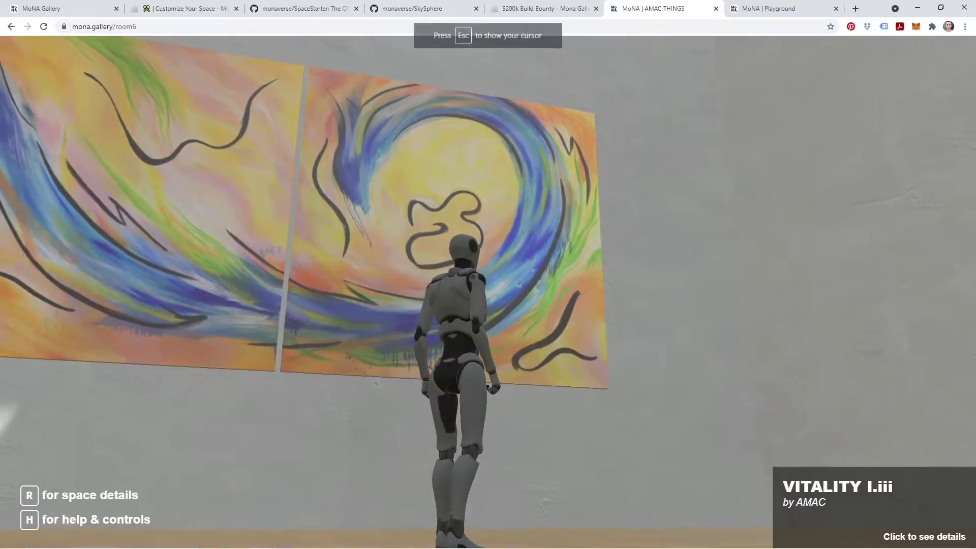
key("w")
left_click(488, 292)
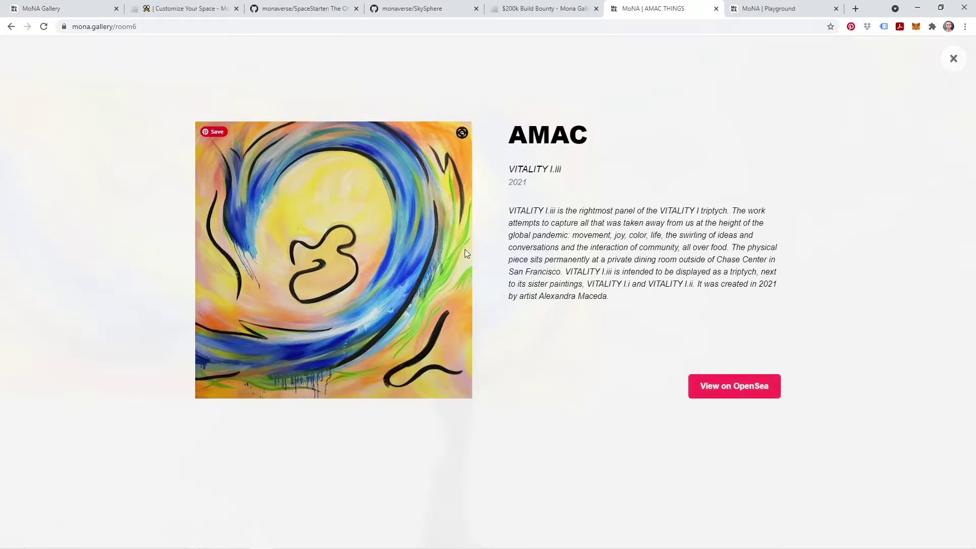
left_click(722, 387)
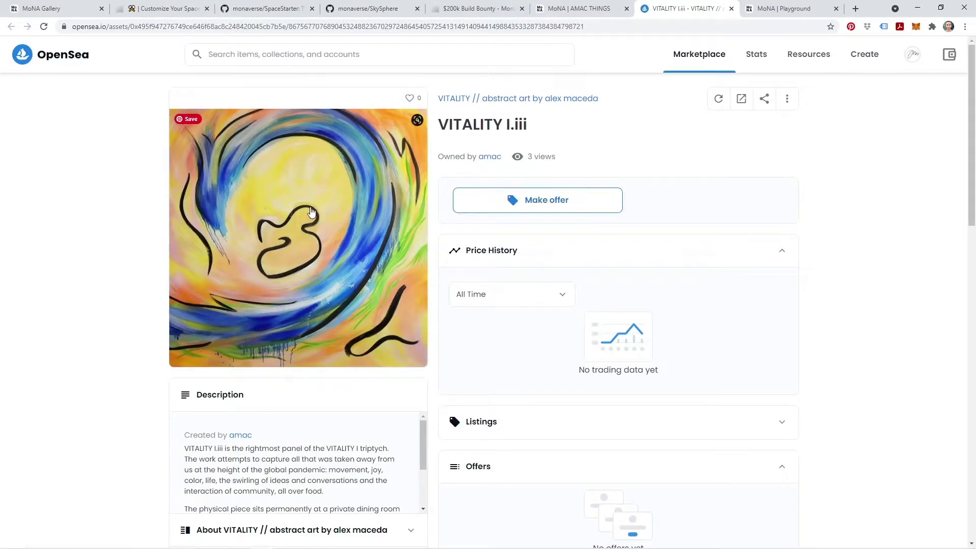
Step: Return to the AMAC THINGS room, close the artwork details and walk the avatar along the triptych
left_click(561, 9)
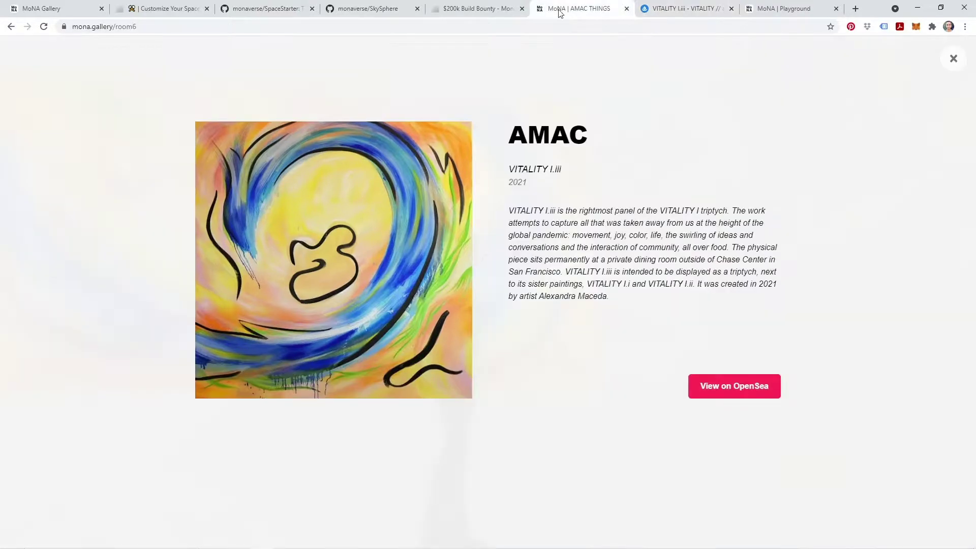
left_click(957, 61)
left_click(622, 283)
key("w")
key("a")
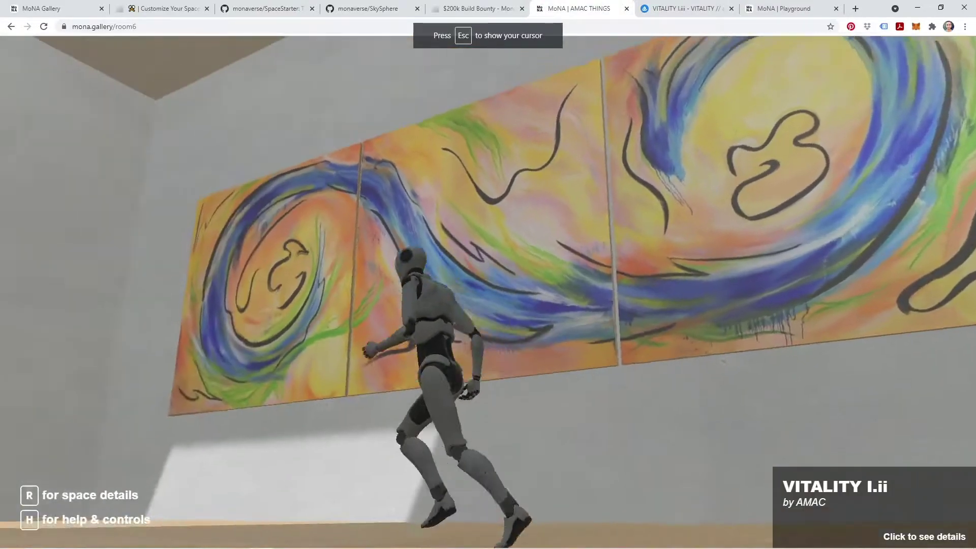
key("d")
key("a")
key("d")
key("w")
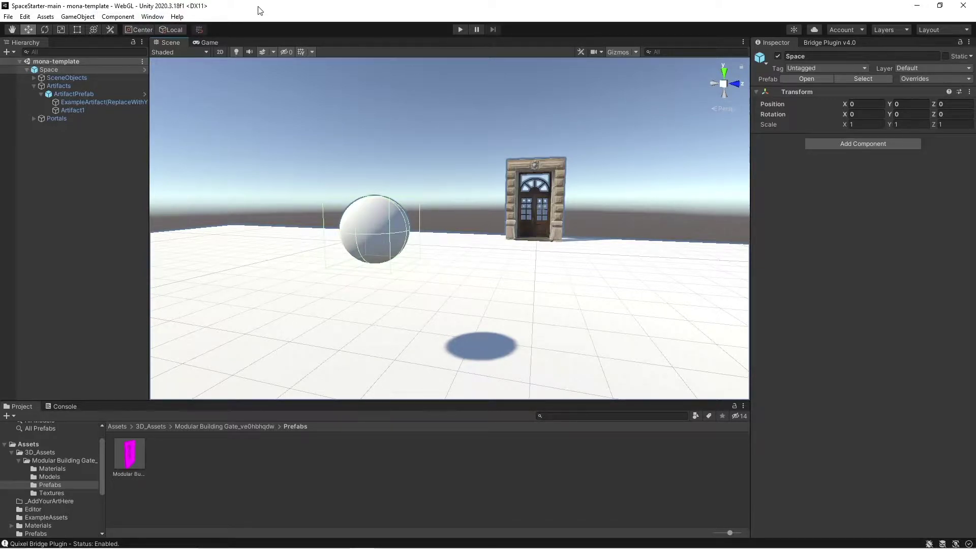
Step: Examine the sphere artifact and the door in the SpaceStarter-main scene in Unity from several viewpoints
scroll(448, 270, "up", 5)
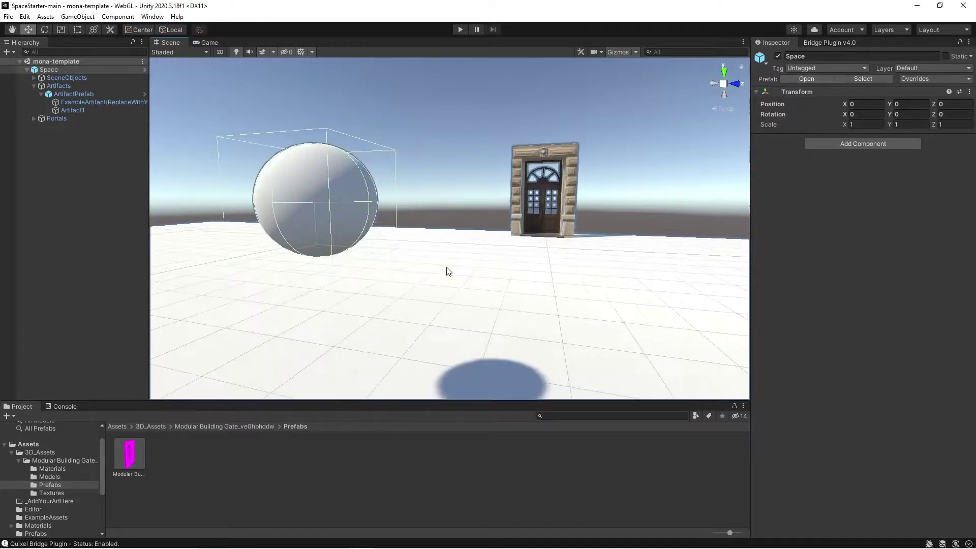
scroll(447, 270, "down", 5)
middle_click_drag(437, 265, 439, 268)
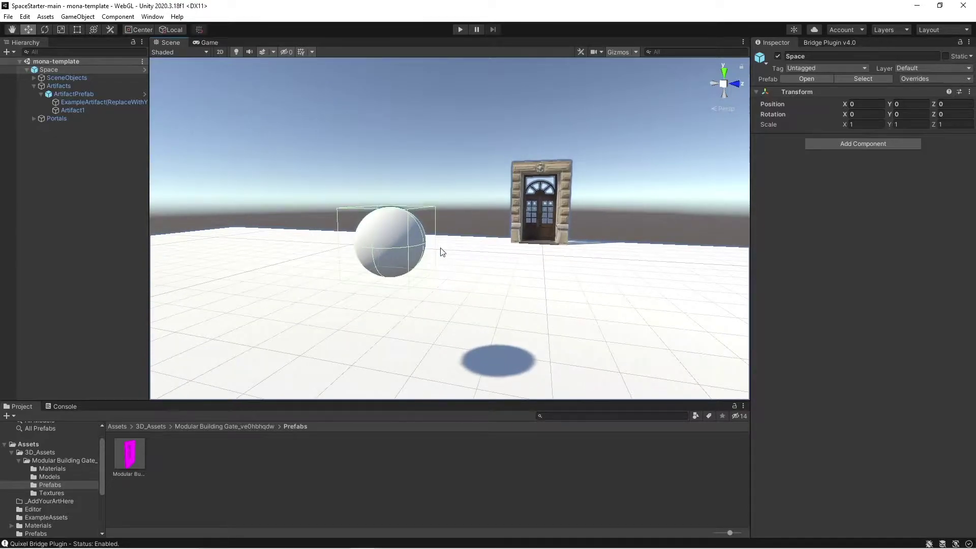
right_click_drag(438, 234, 465, 248)
middle_click_drag(464, 249, 470, 250)
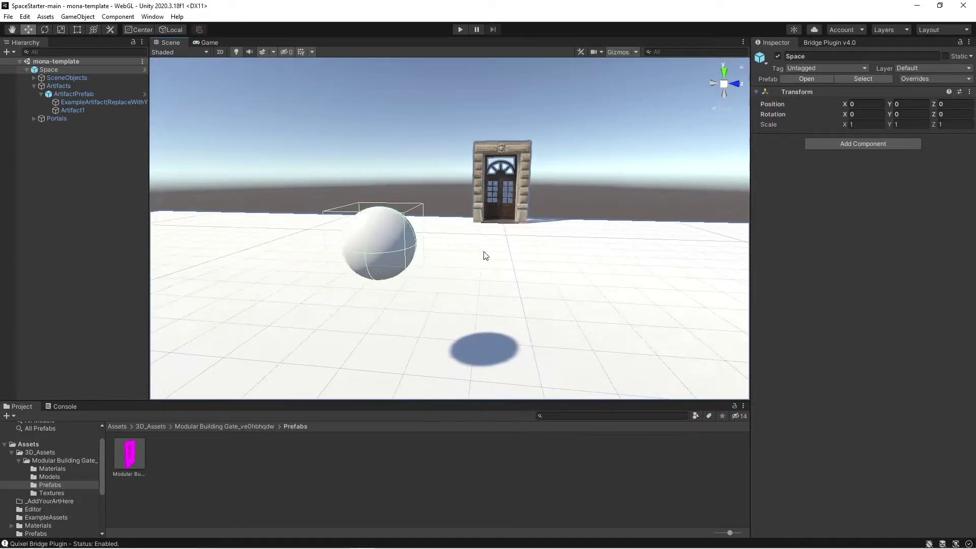
right_click_drag(484, 251, 468, 249)
scroll(468, 249, "down", 3)
Step: Inspect the Space, Artifacts and ArtifactPrefab objects, and widen the hierarchy so the full object names fit
left_click(66, 70)
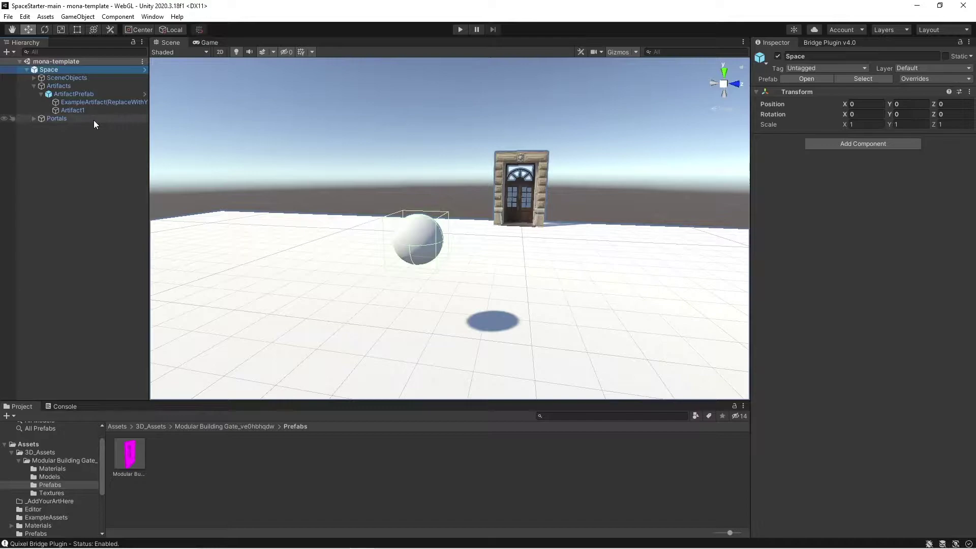
left_click(54, 70)
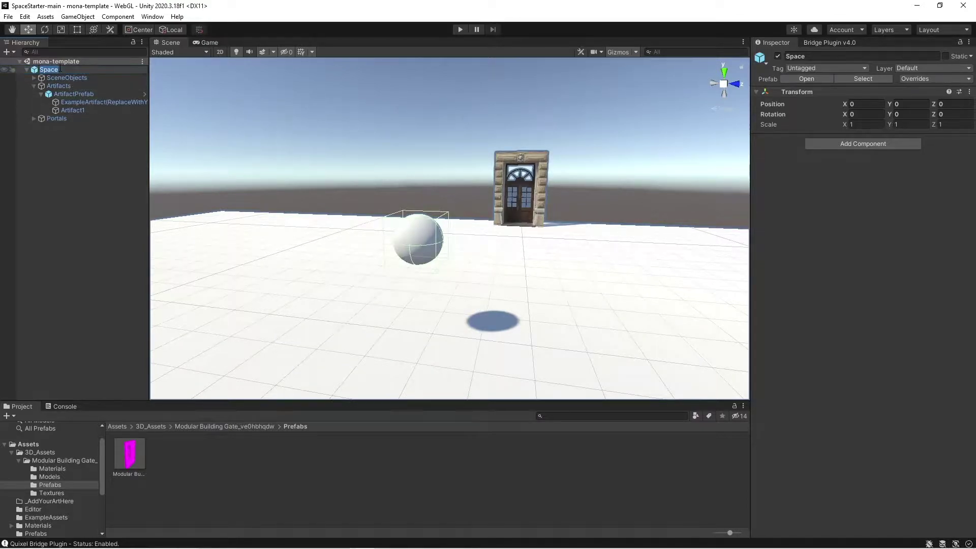
left_click(81, 86)
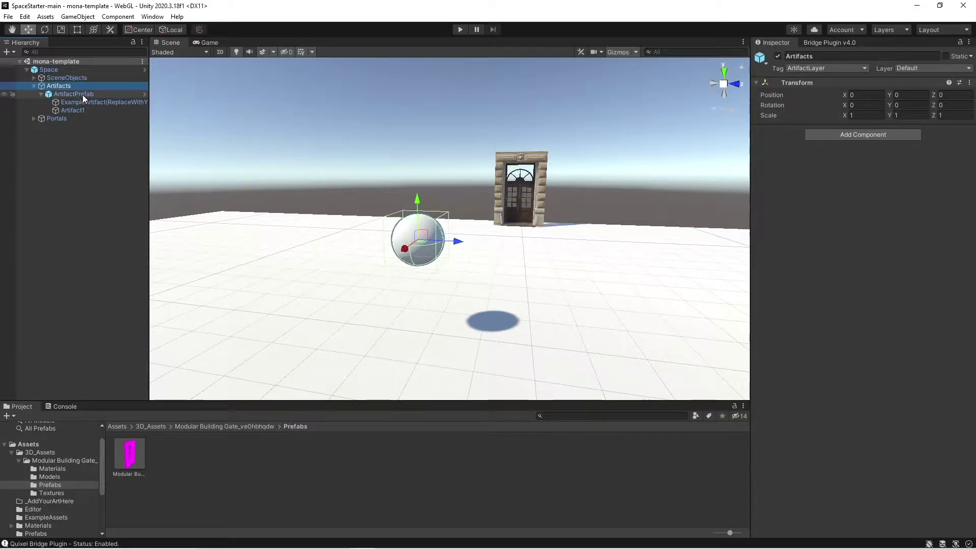
left_click(82, 94)
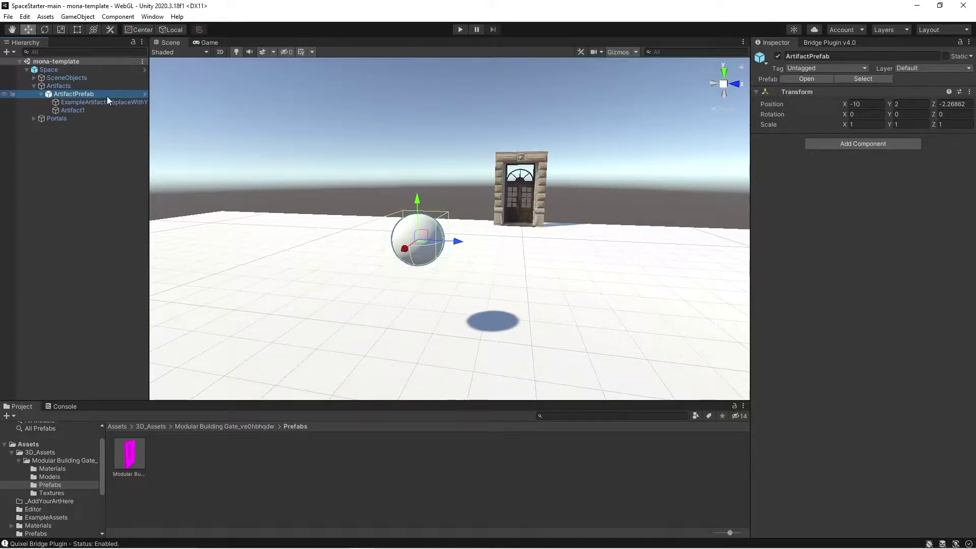
left_click_drag(149, 96, 224, 96)
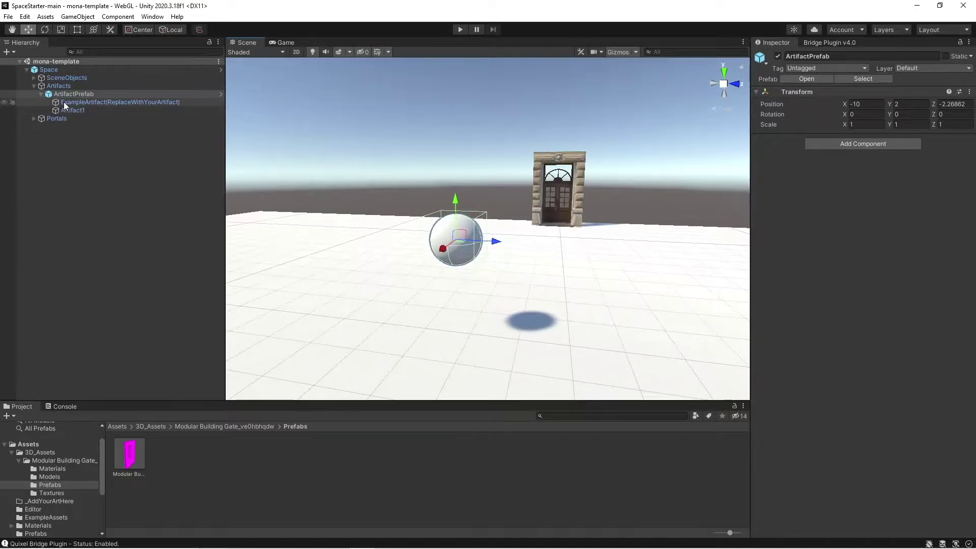
Step: Select ExampleArtifact(ReplaceWithYourArtifact) and toggle its active state off and on twice
left_click(107, 102)
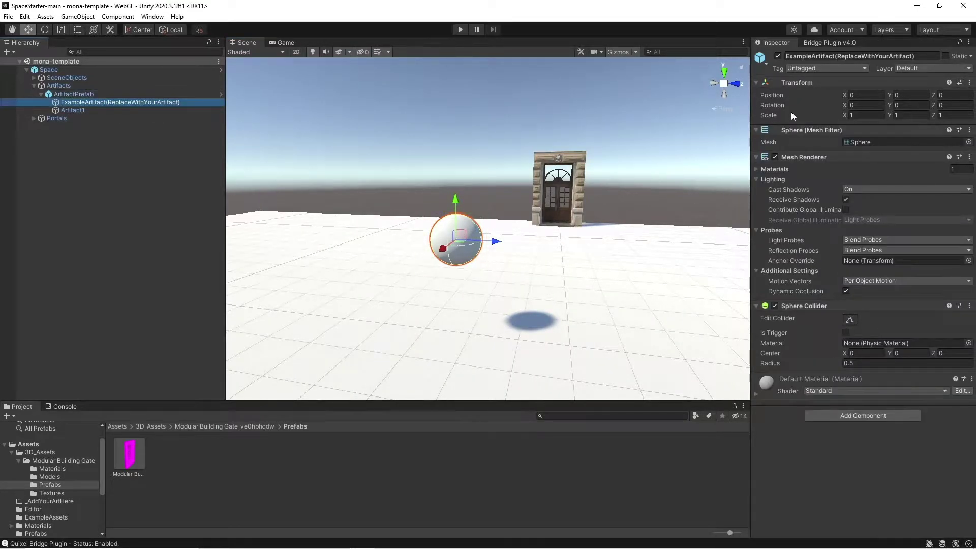
left_click(777, 56)
left_click(776, 57)
left_click(777, 56)
left_click(777, 57)
Step: Select Artifact1, toggle its active state off and on, and examine its box collider around the sphere
left_click(87, 110)
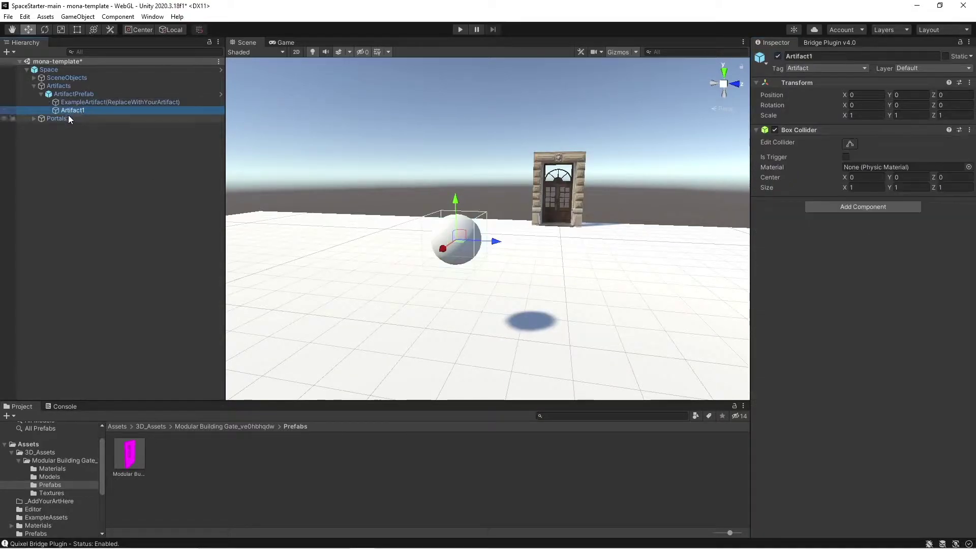
left_click(777, 57)
left_click(777, 57)
scroll(485, 209, "up", 3)
mouse_move(486, 210)
middle_mouse_down()
mouse_move(491, 202)
mouse_move(483, 218)
middle_mouse_up()
scroll(475, 231, "up", 3)
scroll(458, 235, "down", 1)
scroll(447, 235, "down", 3)
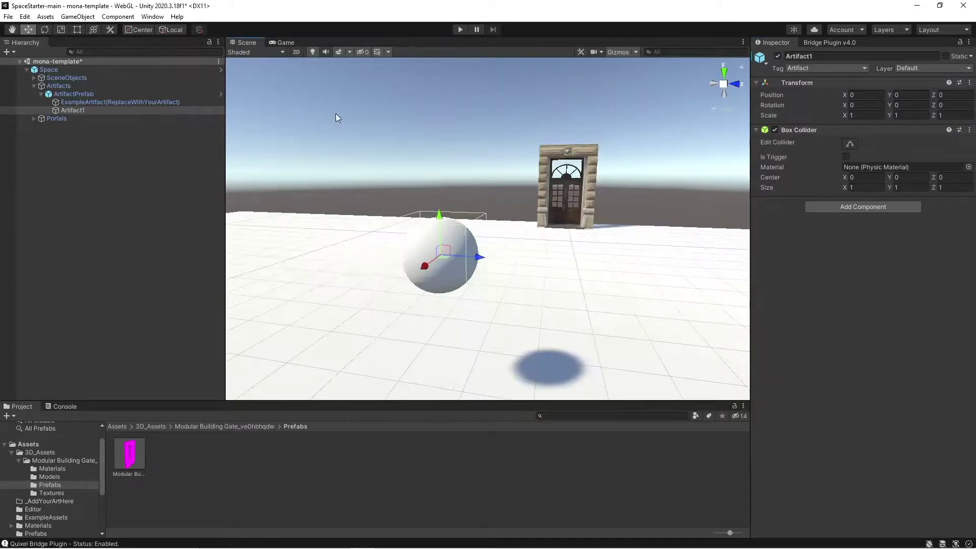
Step: Review the ArtifactPrefab and its example artifact child again in the hierarchy
left_click(95, 95)
left_click(117, 102)
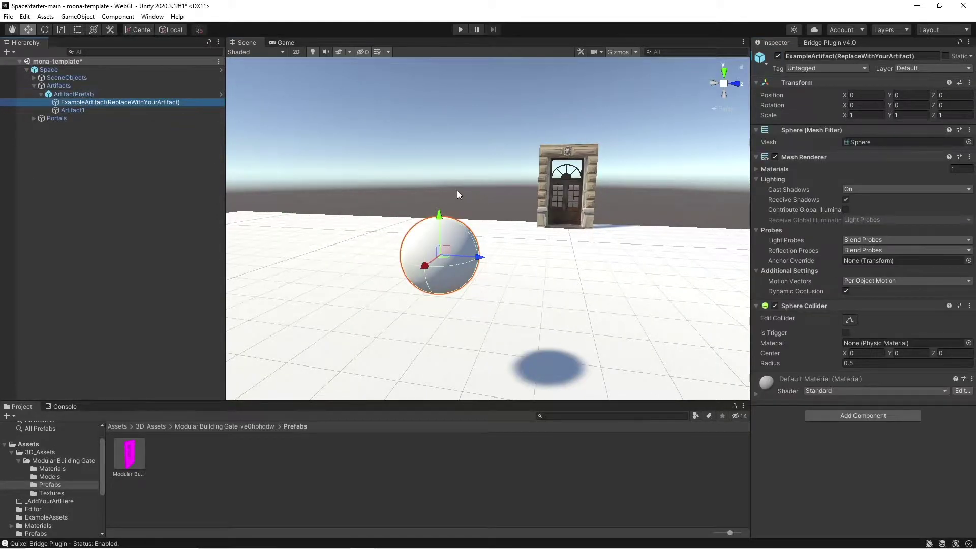
left_click(94, 94)
left_click(91, 100)
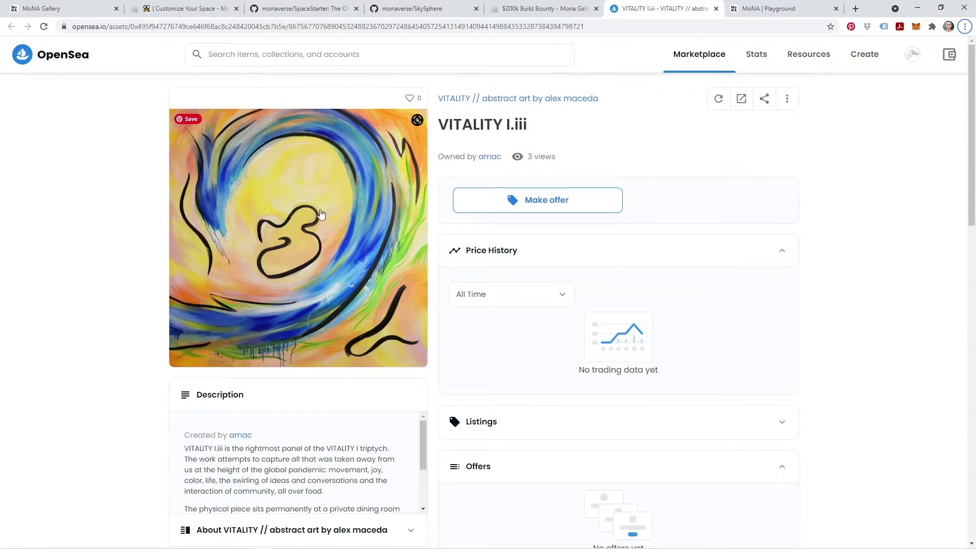
Step: Enlarge the VITALITY I.iii artwork and save its image as painting1.jpg in the project's Assets/_AddYourArtHere folder
left_click(344, 204)
right_click(477, 224)
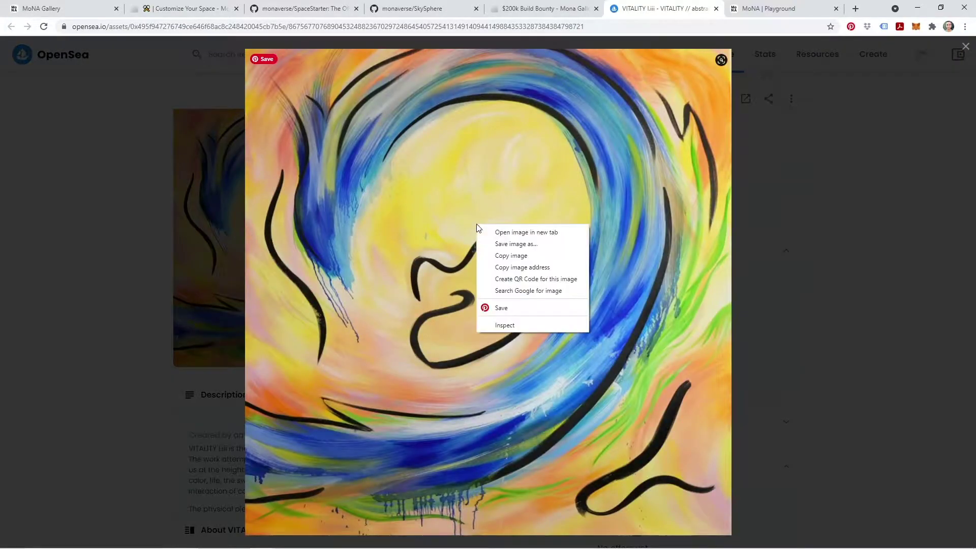
left_click(471, 216)
right_click(471, 217)
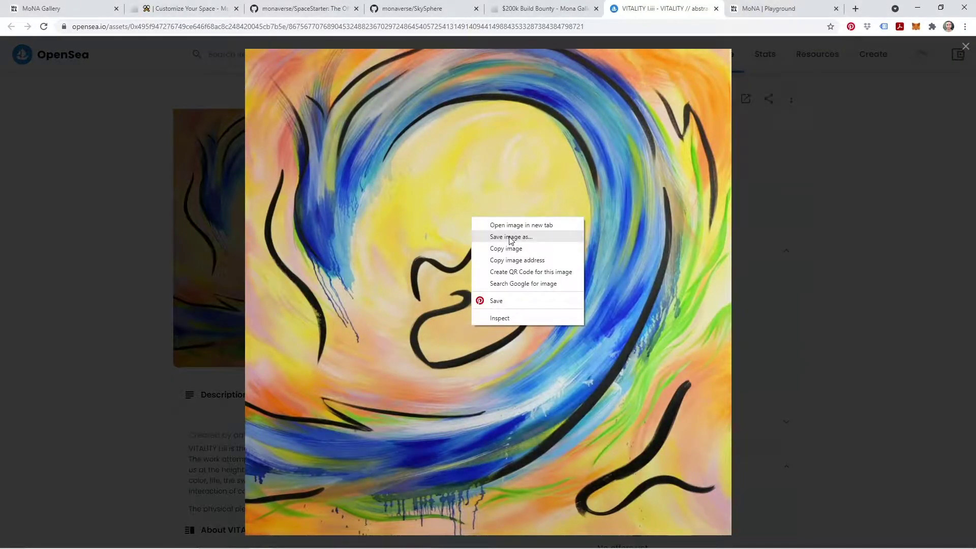
left_click(510, 237)
left_click(259, 26)
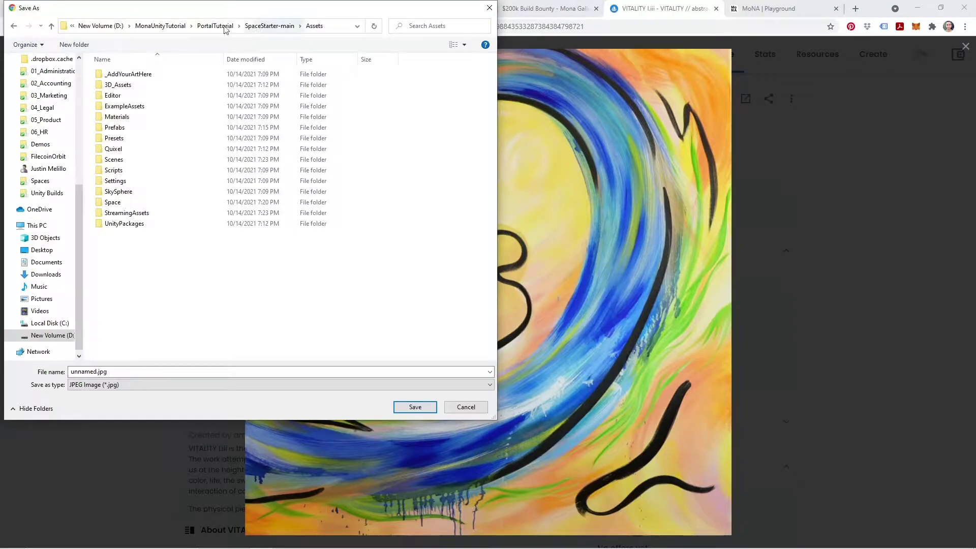
double_click(133, 77)
left_click(88, 371)
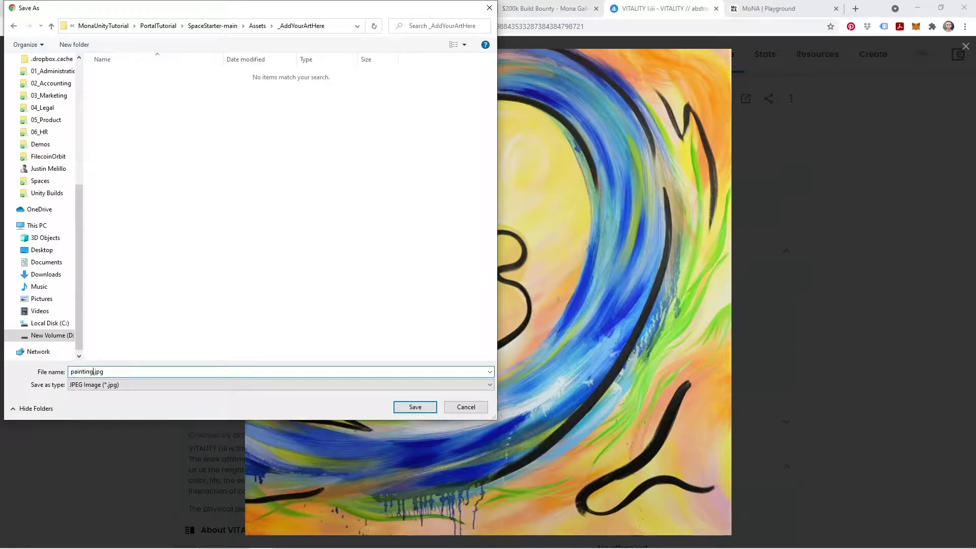
key("Return")
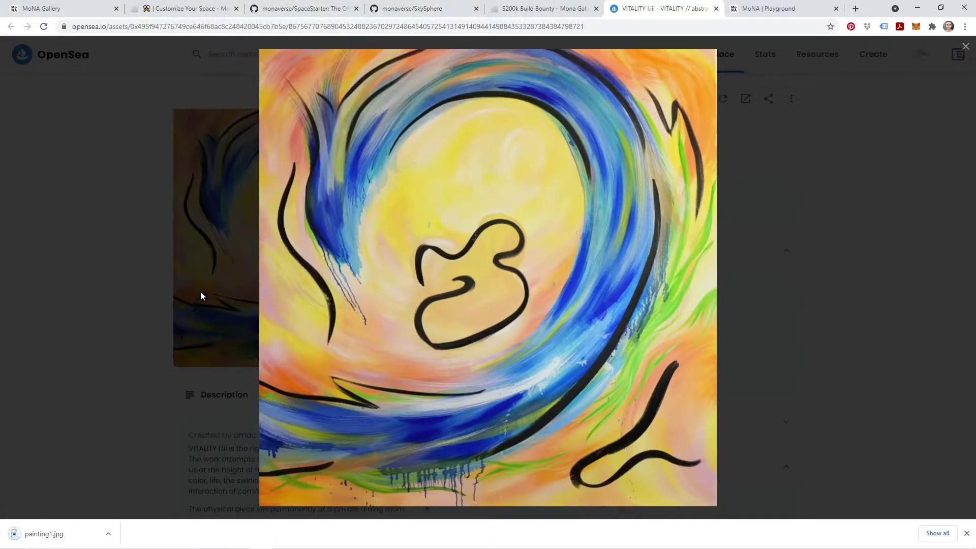
Step: Switch to Unity, open the _AddYourArtHere assets folder, and select the painting1 texture with the hierarchy narrowed
key("alt+Tab")
left_click(118, 426)
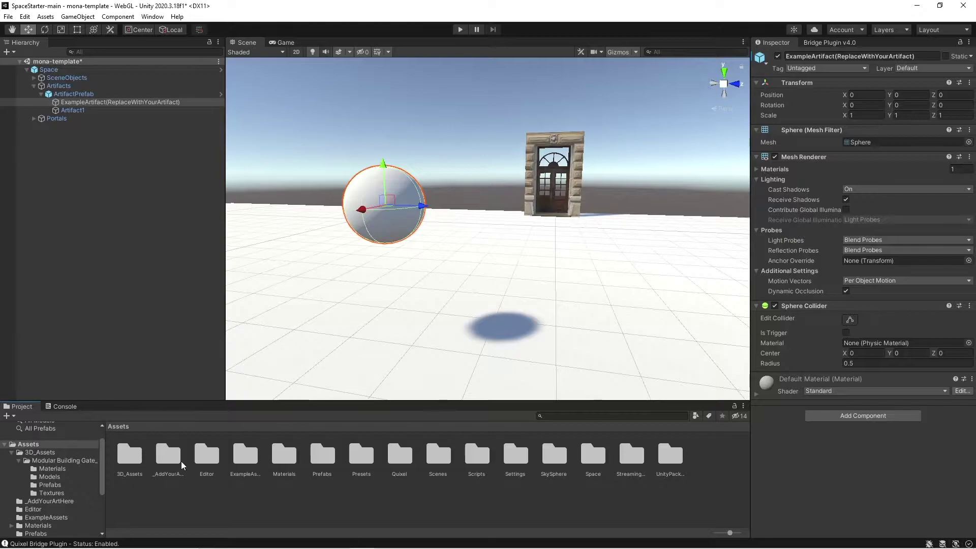
double_click(168, 458)
left_click(133, 452)
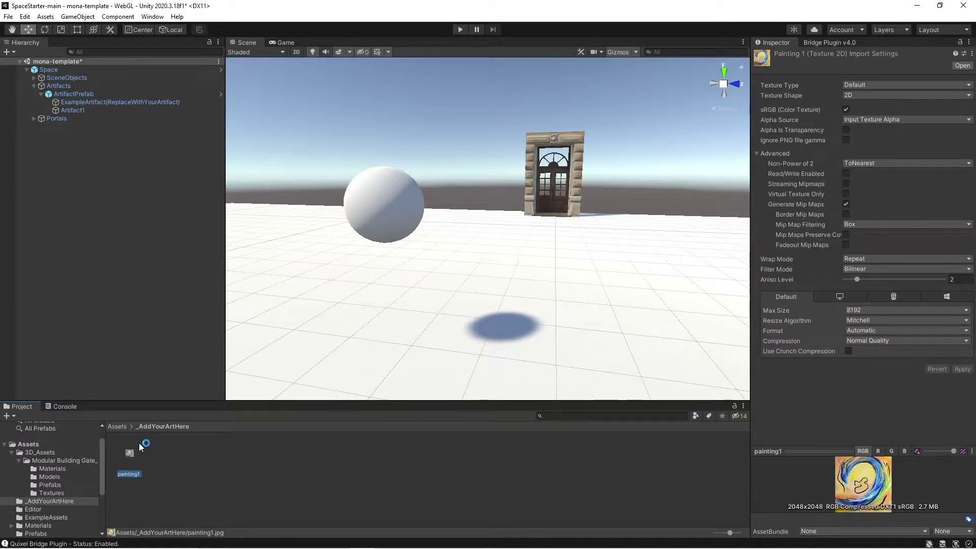
left_click_drag(226, 274, 174, 389)
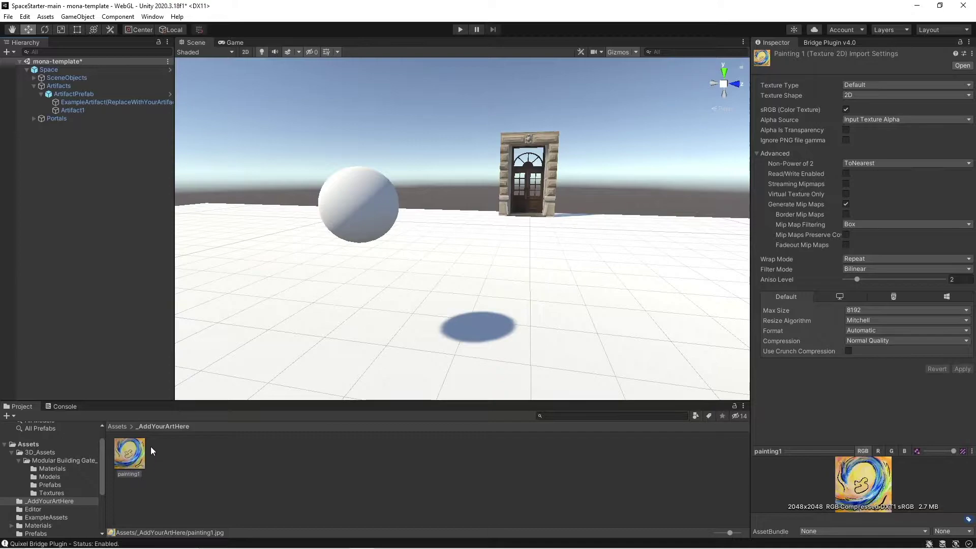
Step: Add a plane to the scene and stand it upright by rotating it -90 degrees about Z
left_click(77, 166)
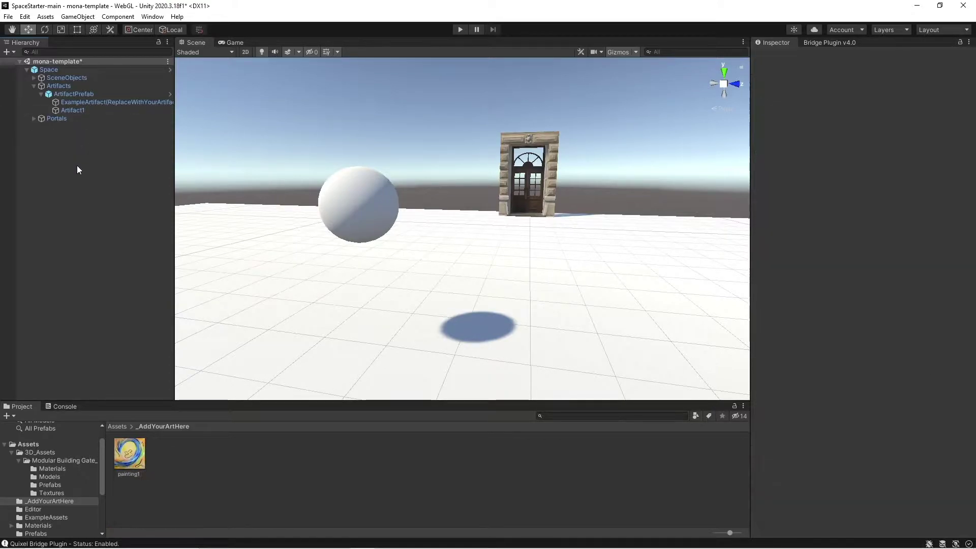
left_click(8, 51)
mouse_move(59, 98)
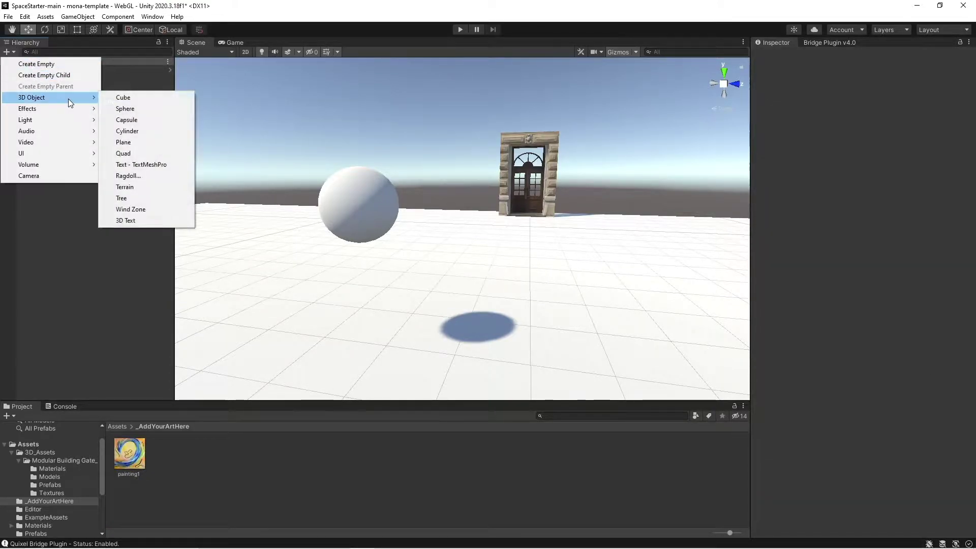
left_click(133, 142)
key("f")
key("e")
left_click_drag(432, 207, 430, 303)
right_click_drag(482, 255, 412, 222)
Step: Try positioning the upright plane beside the sphere at about X -21.58, Y 1.74, and delete the plane
key("w")
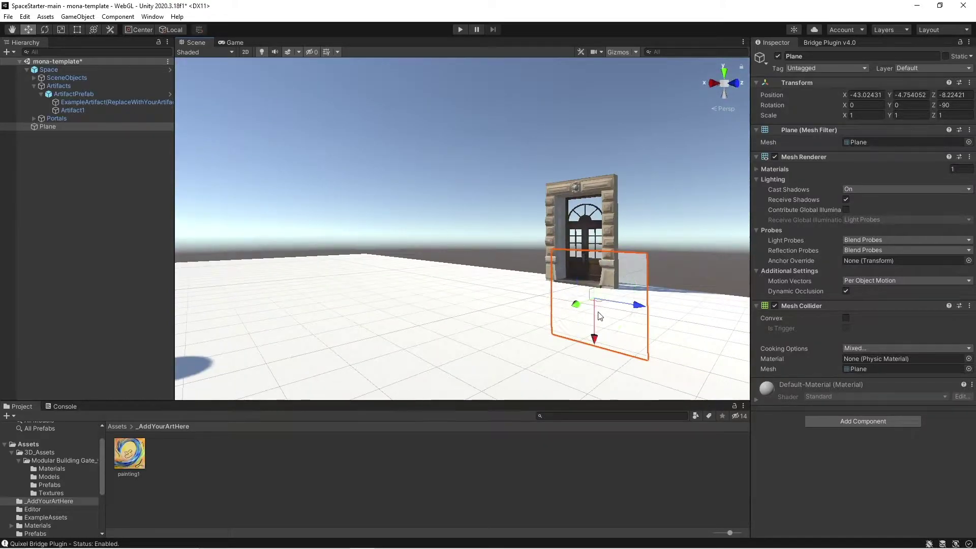
left_click_drag(578, 306, 400, 361)
left_click_drag(434, 391, 434, 282)
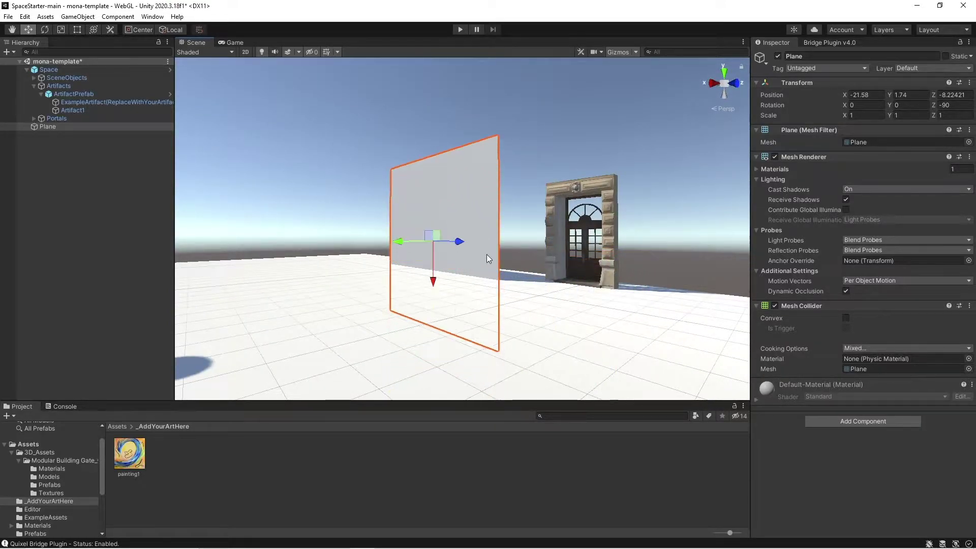
middle_click_drag(485, 254, 419, 281)
mouse_move(419, 279)
right_mouse_down()
mouse_move(384, 290)
mouse_move(530, 274)
mouse_move(378, 286)
mouse_move(392, 279)
right_mouse_up()
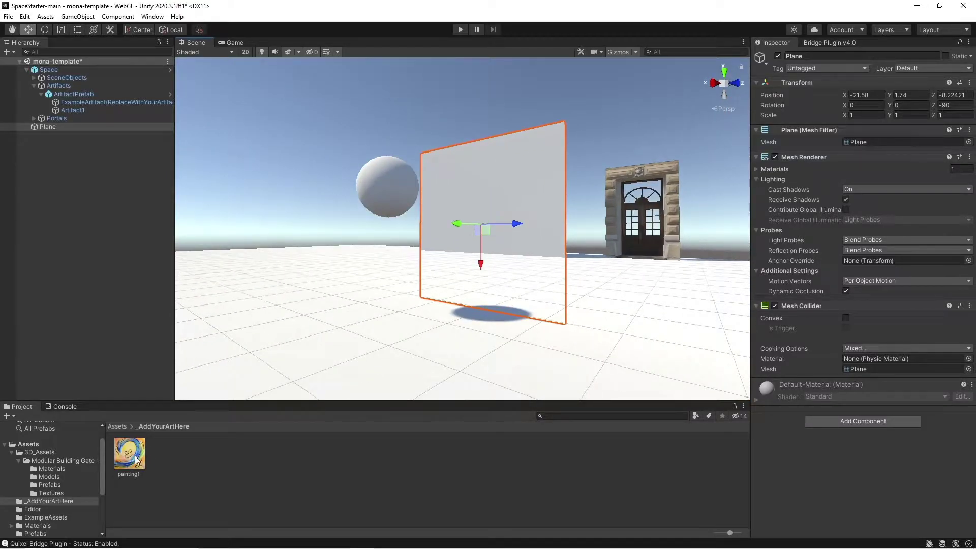
right_click(51, 127)
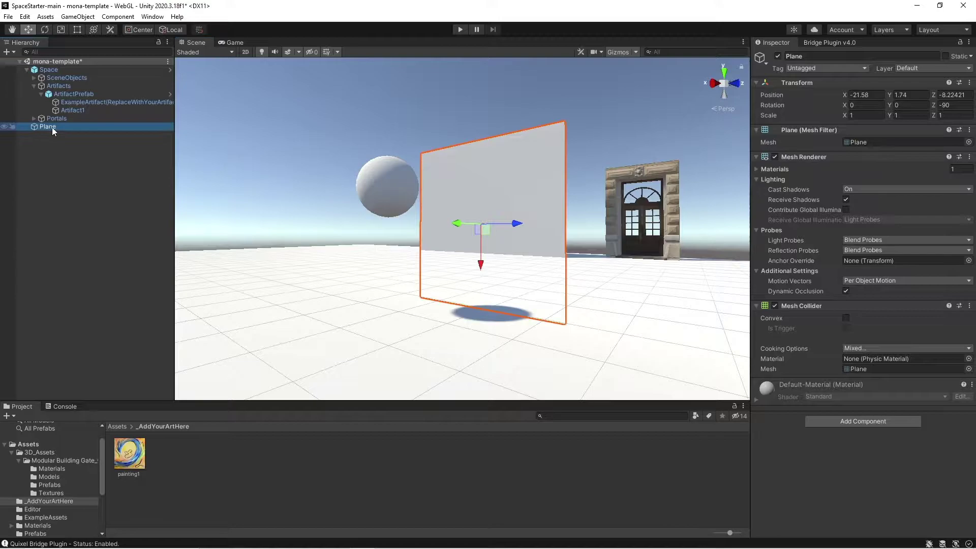
left_click(86, 204)
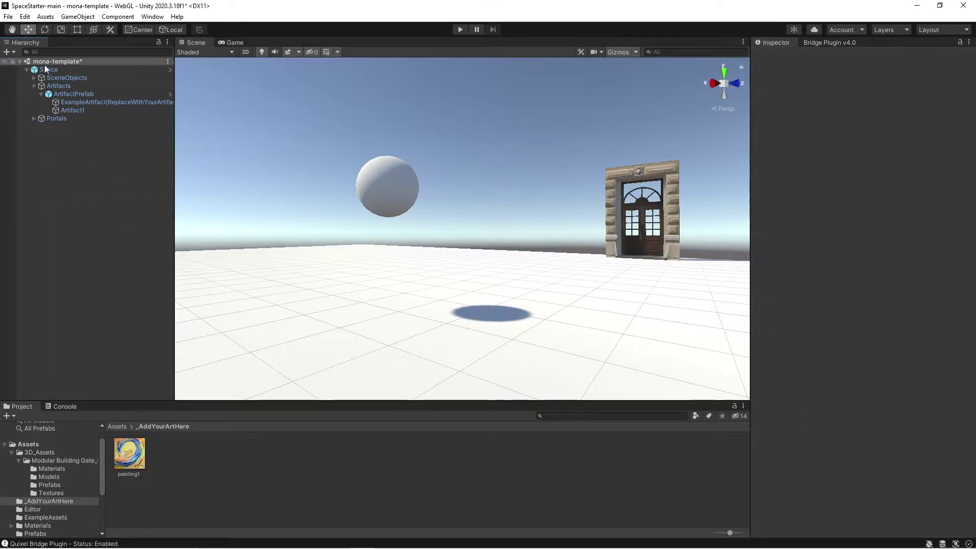
Step: Add a cube to the scene and set its position to 0, 0, 0
left_click(9, 52)
mouse_move(51, 97)
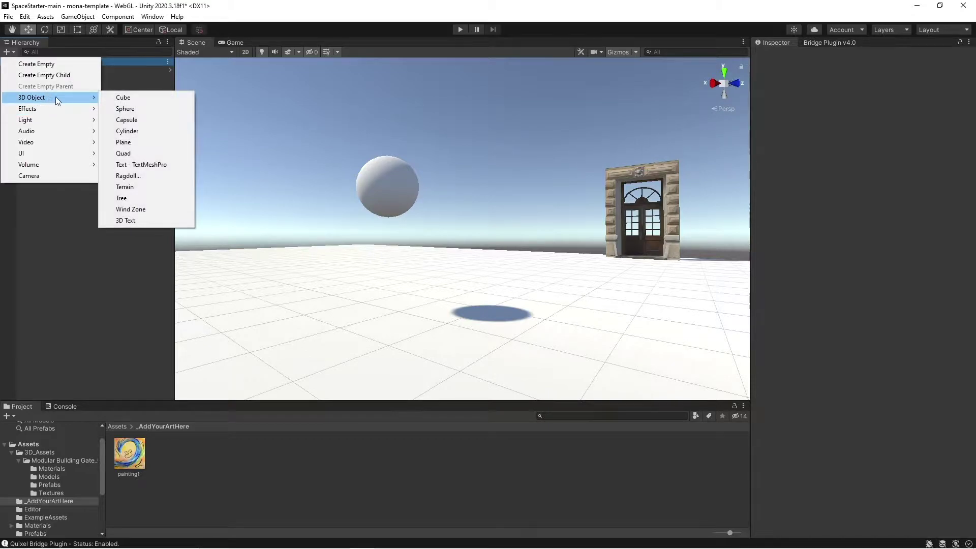
left_click(123, 97)
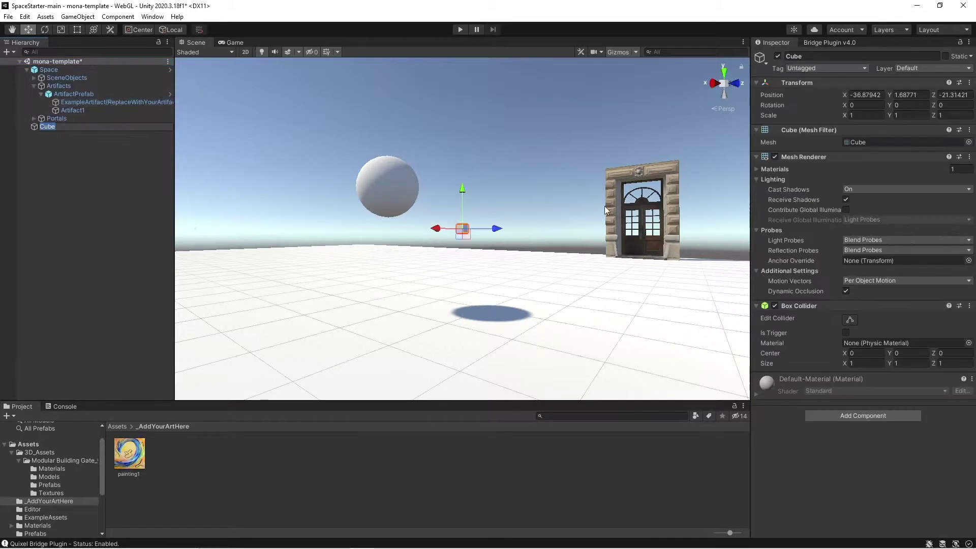
left_click(866, 95)
key("Tab")
type("0")
key("Tab")
type("0")
scroll(565, 214, "down", 5)
middle_click_drag(363, 209, 431, 305)
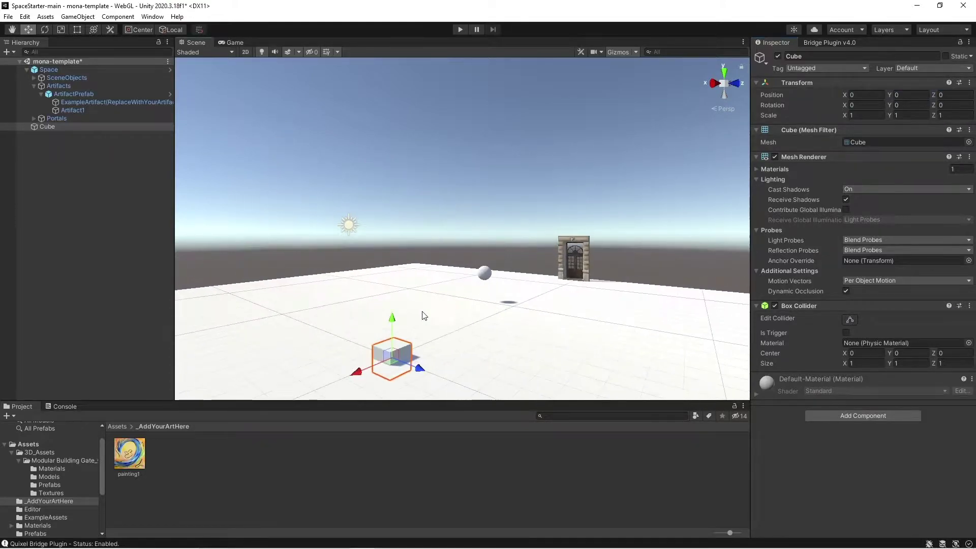
Step: Raise the cube above the floor to a Y position of about 3.42
left_click_drag(392, 321, 405, 238)
scroll(408, 241, "up", 4)
middle_click_drag(418, 257, 429, 246)
scroll(431, 246, "up", 2)
left_click_drag(432, 246, 529, 242, "alt")
Step: Create a material named painting1-material in the _AddYourArtHere folder
left_click(217, 461)
left_click(440, 246)
left_click(228, 453)
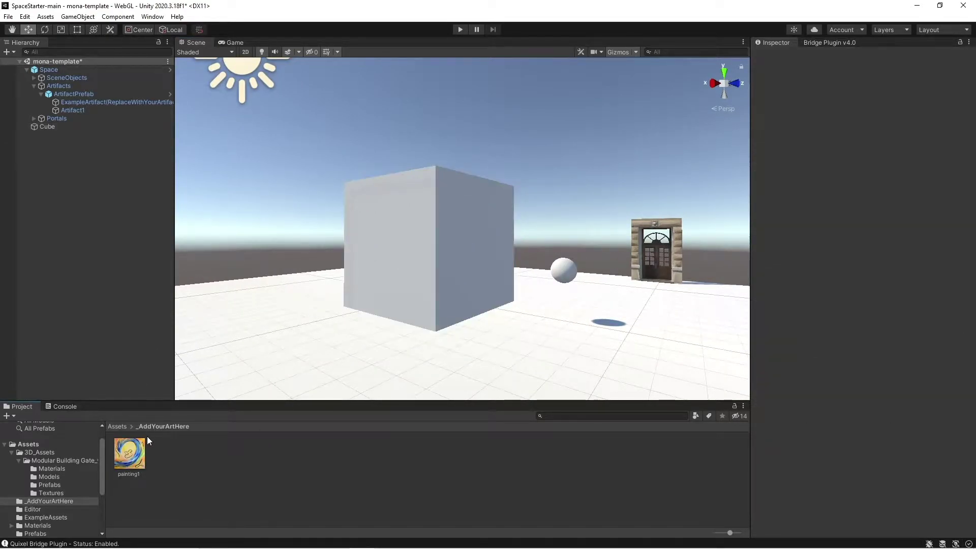
right_click(197, 454)
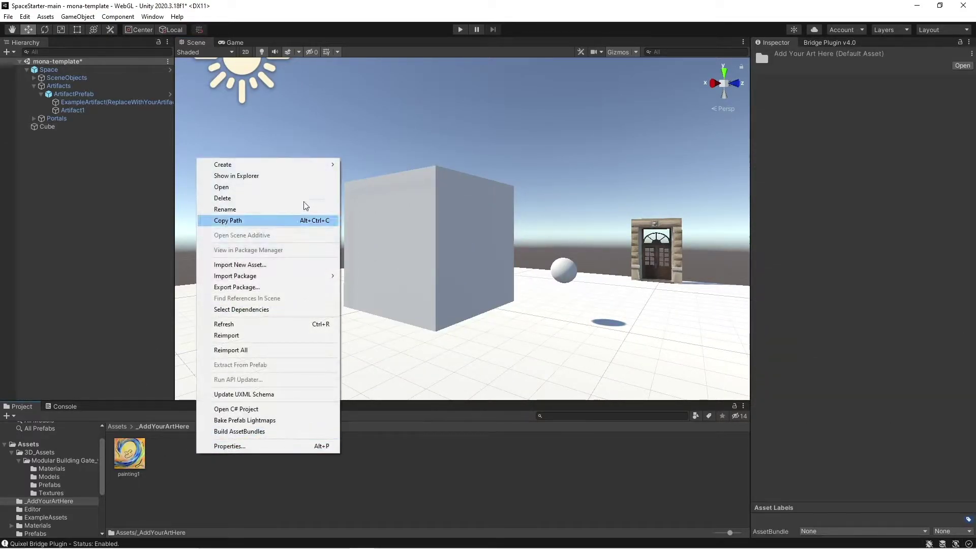
mouse_move(286, 164)
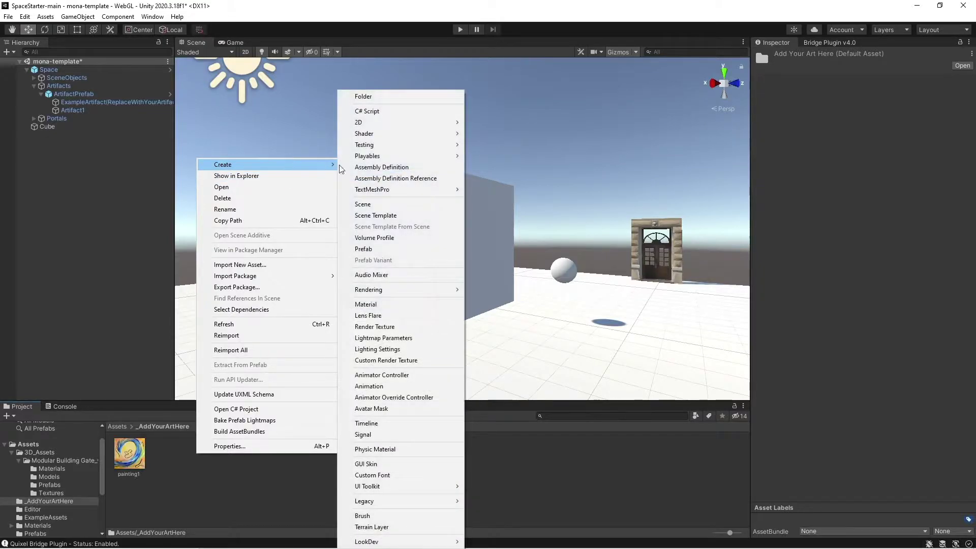
left_click(384, 304)
type("p")
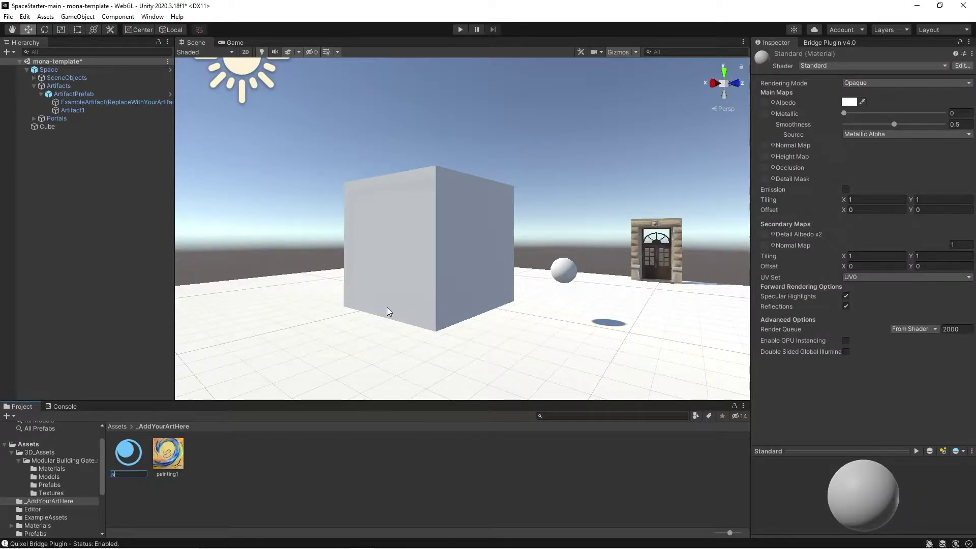
type("ainting1-material")
key("Return")
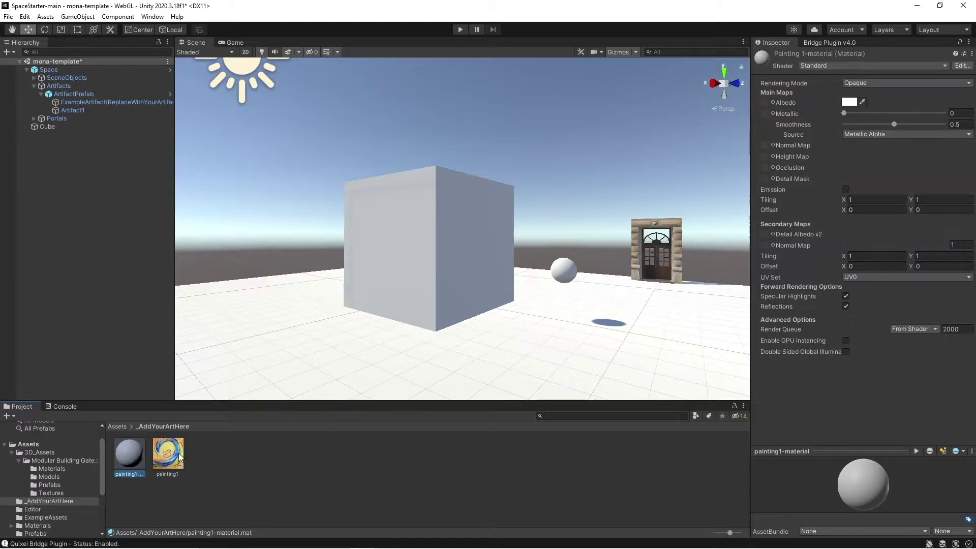
Step: Assign the painting1 texture to the albedo of painting1-material and apply the material to the cube
mouse_move(168, 464)
left_mouse_down()
mouse_move(172, 417)
mouse_move(630, 336)
mouse_move(765, 145)
left_mouse_up()
left_click_drag(770, 102, 767, 103)
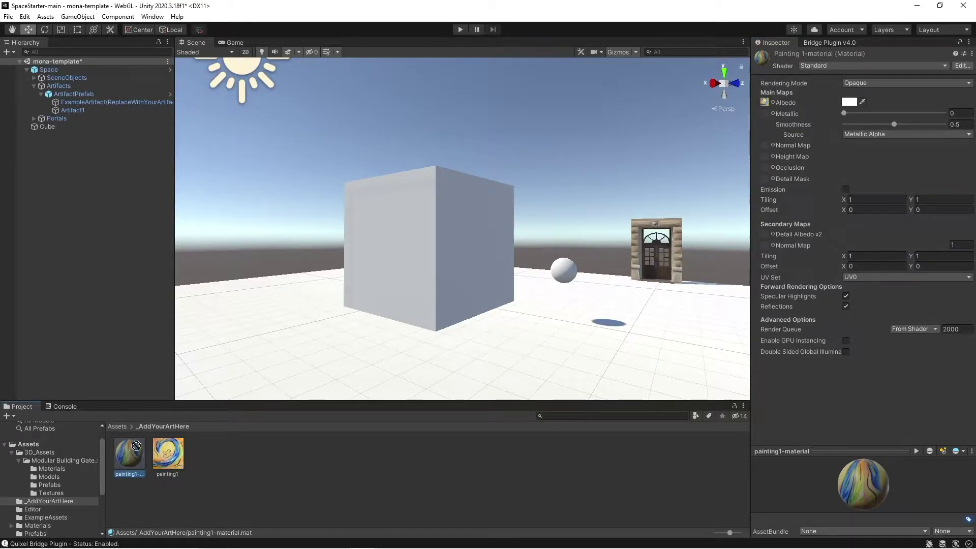
left_click_drag(132, 448, 398, 307)
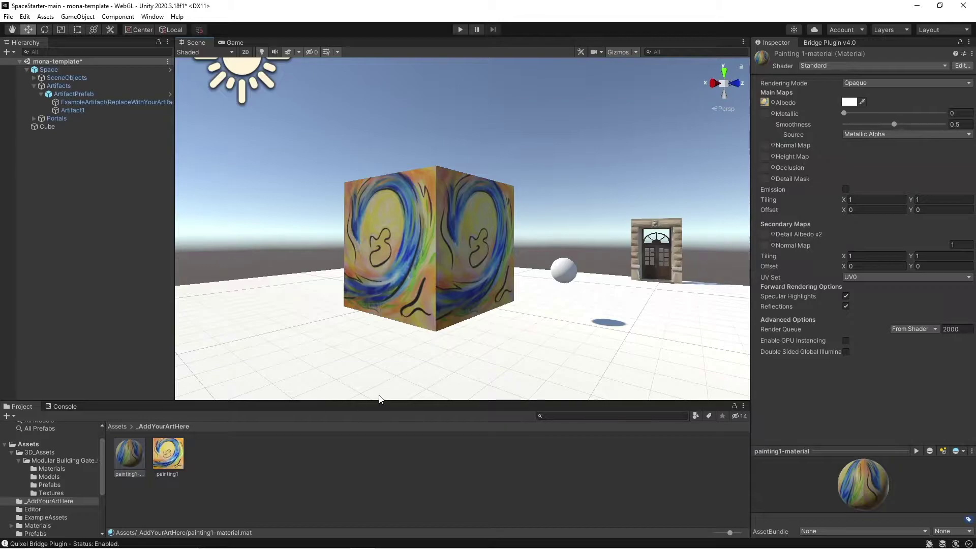
Step: Flatten the textured cube into a thin canvas by scaling it to about 0.046 along X
key("a")
right_click_drag(382, 242, 402, 252)
key("d")
left_click(390, 276)
key("f")
key("r")
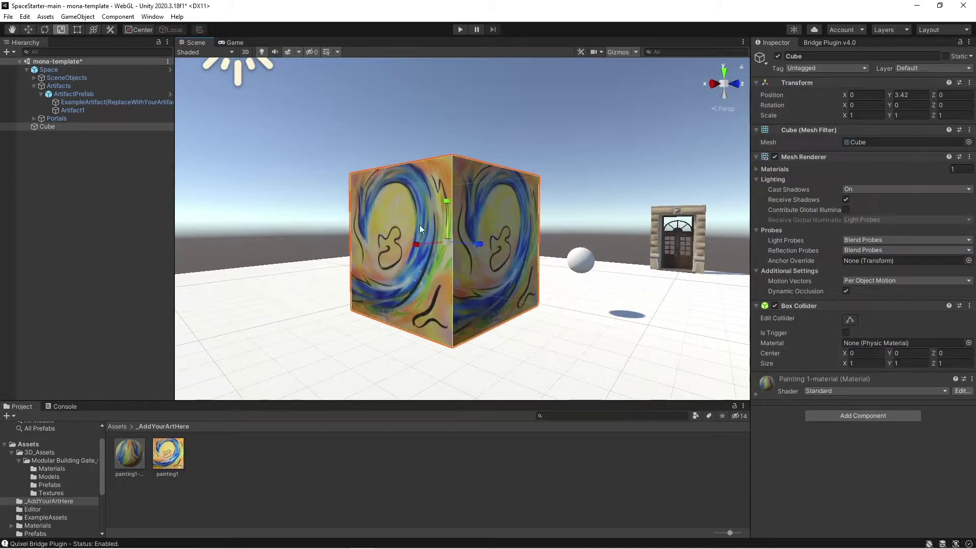
mouse_move(415, 245)
left_mouse_down()
mouse_move(474, 246)
mouse_move(325, 274)
mouse_move(325, 291)
mouse_move(289, 290)
left_mouse_up()
scroll(458, 245, "up", 3)
scroll(290, 289, "down", 5)
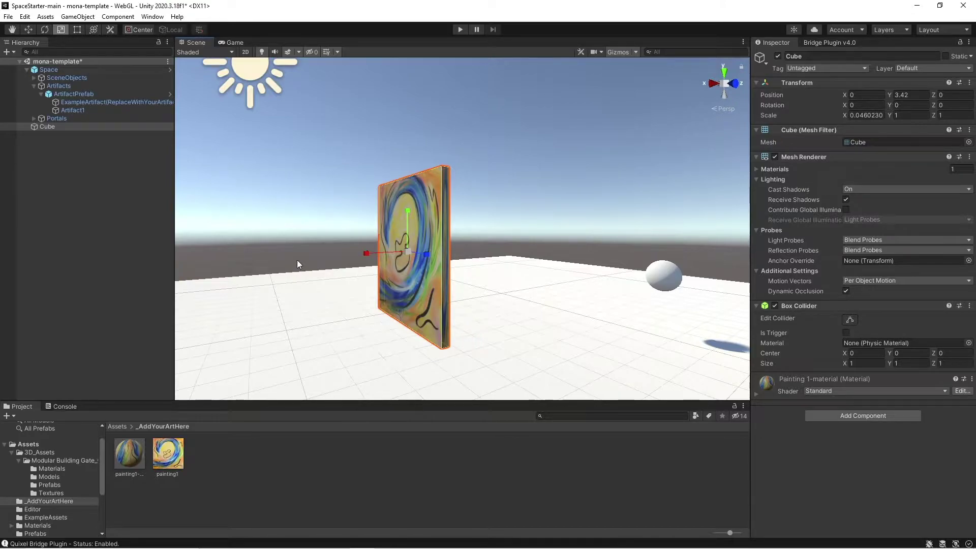
Step: Reduce the canvas's X scale slightly to about 0.043
scroll(390, 251, "up", 3)
left_click_drag(299, 279, 319, 272)
scroll(403, 199, "down", 5)
scroll(441, 192, "up", 5)
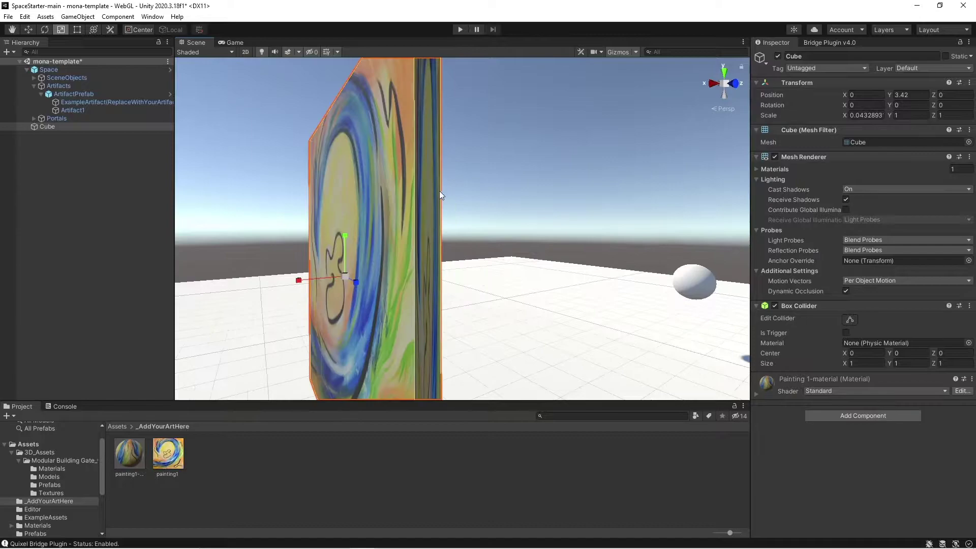
Step: Examine the canvas's front, back and thin edges from several angles to judge its thickness
scroll(428, 180, "down", 5)
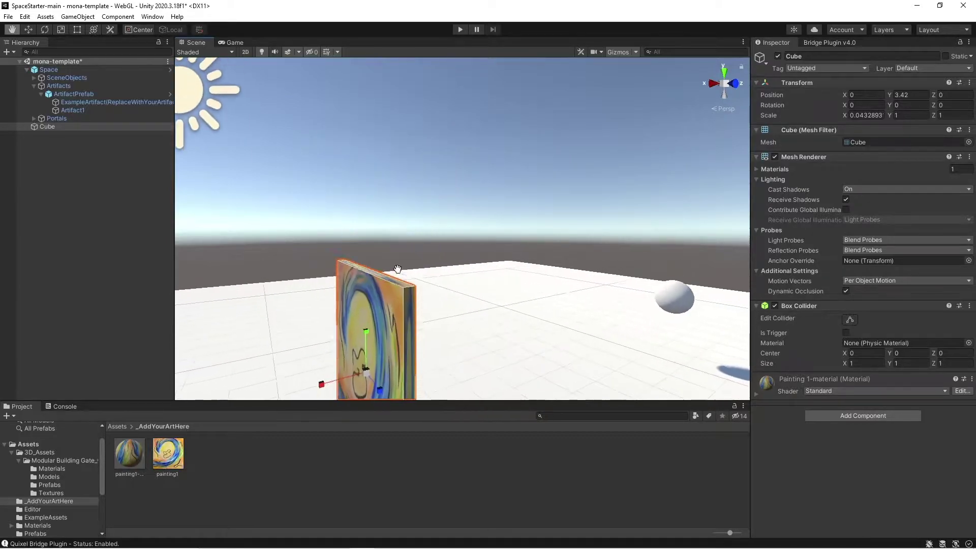
scroll(398, 194, "up", 4)
middle_click_drag(411, 279, 460, 248)
right_click_drag(244, 178, 346, 205)
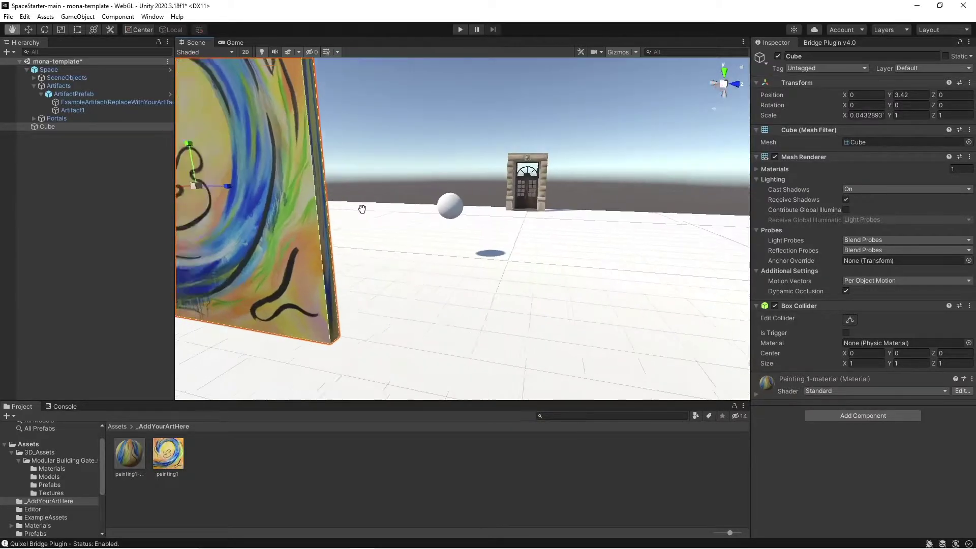
middle_click_drag(346, 205, 532, 279)
right_click_drag(244, 224, 351, 231)
middle_click_drag(351, 231, 433, 235)
mouse_move(432, 236)
left_mouse_down("alt")
mouse_move(403, 219)
mouse_move(451, 175)
left_mouse_up("alt")
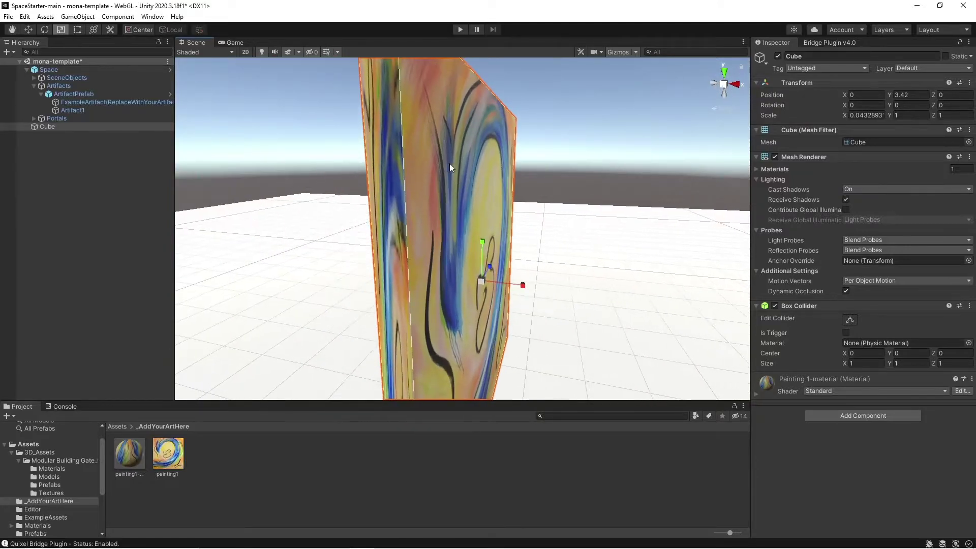
Step: Thin the painting canvas further by scaling it to about 0.024 along X
mouse_move(460, 243)
left_mouse_down("alt")
mouse_move(430, 195)
mouse_move(446, 240)
mouse_move(327, 233)
mouse_move(516, 269)
mouse_move(322, 283)
mouse_move(335, 285)
left_mouse_up("alt")
scroll(508, 267, "up", 5)
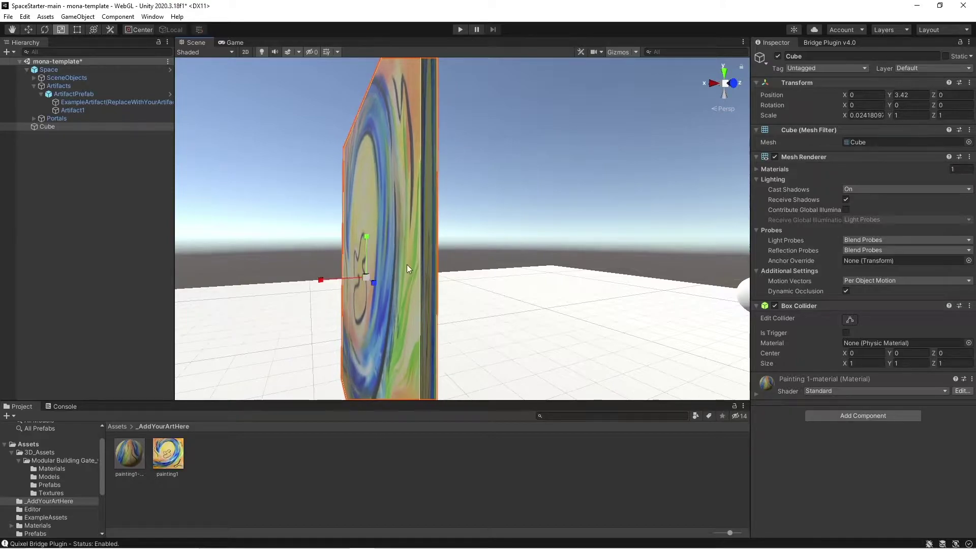
scroll(399, 256, "down", 5)
mouse_move(398, 255)
left_mouse_down("alt")
mouse_move(510, 272)
mouse_move(546, 294)
mouse_move(481, 283)
mouse_move(475, 267)
mouse_move(489, 232)
mouse_move(505, 243)
left_mouse_up("alt")
scroll(506, 278, "down", 3)
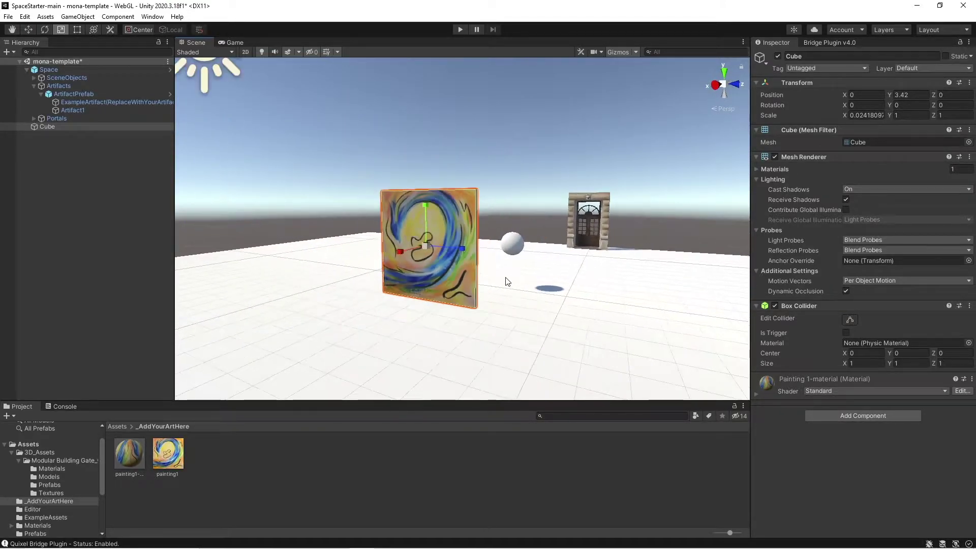
Step: Move the canvas to about X -11.66, Y 2.09, Z 3.18 near the sphere and enlarge it uniformly to about 2.31 in Y and Z
scroll(488, 285, "down", 2)
key("w")
left_click_drag(444, 239, 590, 189)
middle_click_drag(636, 239, 589, 245)
scroll(589, 226, "up", 2)
left_click_drag(623, 212, 571, 233)
left_click_drag(377, 211, 608, 227)
left_click_drag(600, 254, 300, 252, "alt")
middle_click_drag(593, 240, 488, 232)
left_click_drag(244, 239, 447, 240, "alt")
scroll(433, 227, "down", 5)
left_click_drag(264, 176, 278, 250)
right_click_drag(279, 251, 229, 247)
middle_click_drag(337, 248, 407, 163)
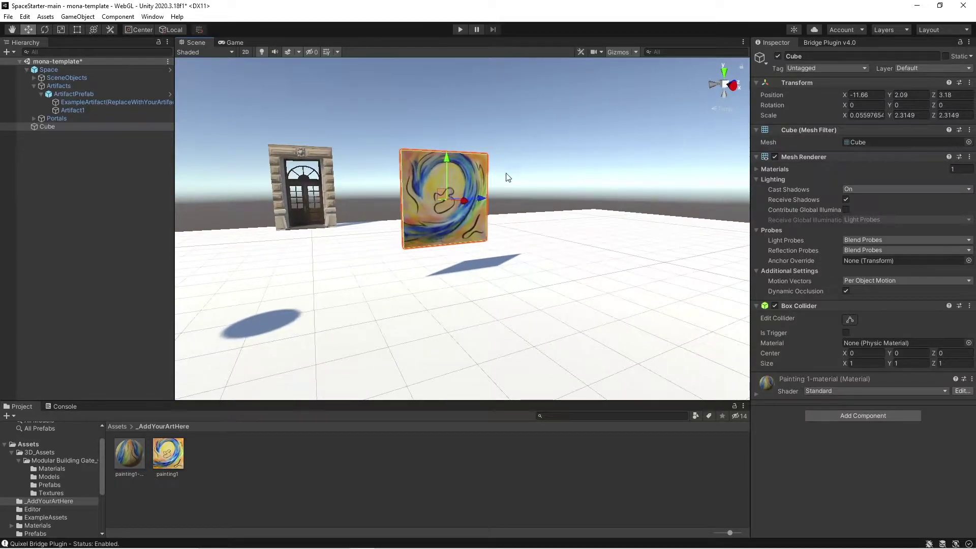
Step: Rotate the painting canvas 90 degrees about Y and shift it to an X position of about -8.68
left_click_drag(498, 173, 527, 204, "alt")
mouse_move(599, 204)
left_mouse_down("alt")
mouse_move(539, 227)
mouse_move(527, 249)
mouse_move(485, 237)
mouse_move(422, 247)
mouse_move(665, 266)
mouse_move(557, 239)
mouse_move(514, 275)
left_mouse_up("alt")
key("e")
key("w")
left_click_drag(544, 243, 640, 260)
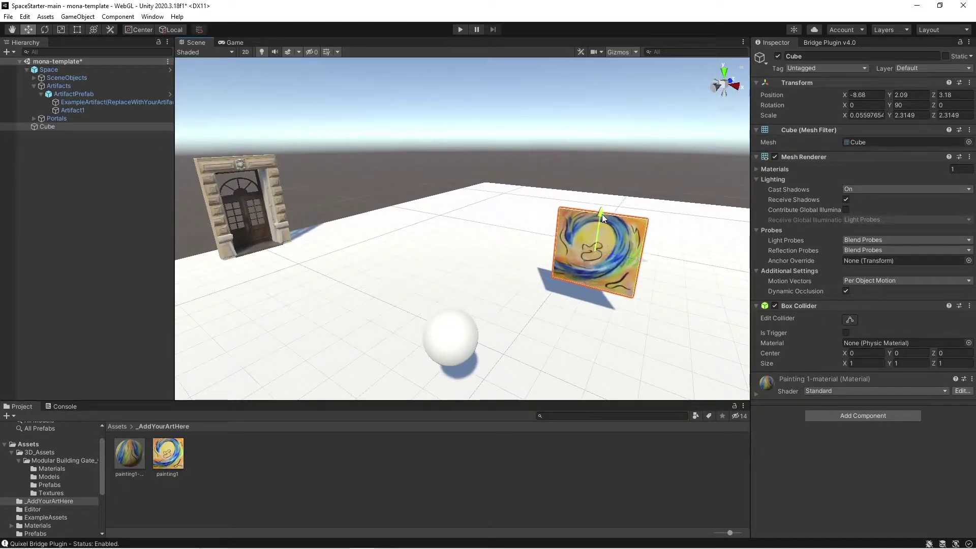
Step: Move the painting canvas to about Y 2.64 and Z 4.46 so it floats above the floor away from the sphere
left_click_drag(602, 214, 601, 184)
right_click_drag(646, 216, 578, 219)
mouse_move(578, 219)
middle_mouse_down()
mouse_move(349, 181)
mouse_move(322, 187)
middle_mouse_up()
left_click_drag(362, 212, 421, 203)
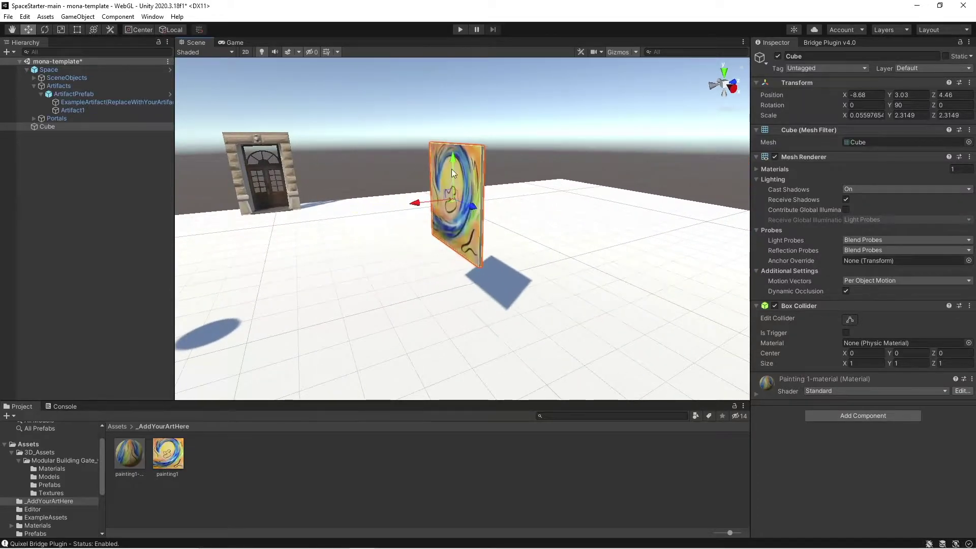
mouse_move(453, 158)
left_mouse_down()
mouse_move(463, 209)
mouse_move(452, 154)
left_mouse_up()
middle_click_drag(443, 159, 568, 149)
left_click_drag(657, 129, 660, 151)
right_click_drag(574, 188, 650, 191)
middle_click_drag(458, 190, 625, 183)
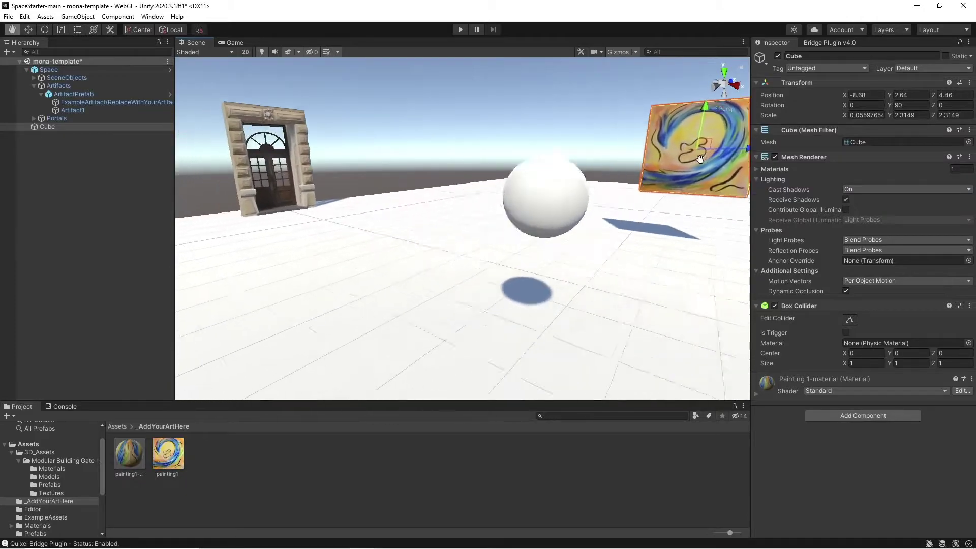
right_click_drag(539, 184, 593, 183)
middle_click_drag(584, 182, 607, 181)
mouse_move(607, 181)
left_mouse_down("alt")
mouse_move(562, 233)
mouse_move(463, 213)
mouse_move(559, 236)
mouse_move(544, 202)
left_mouse_up("alt")
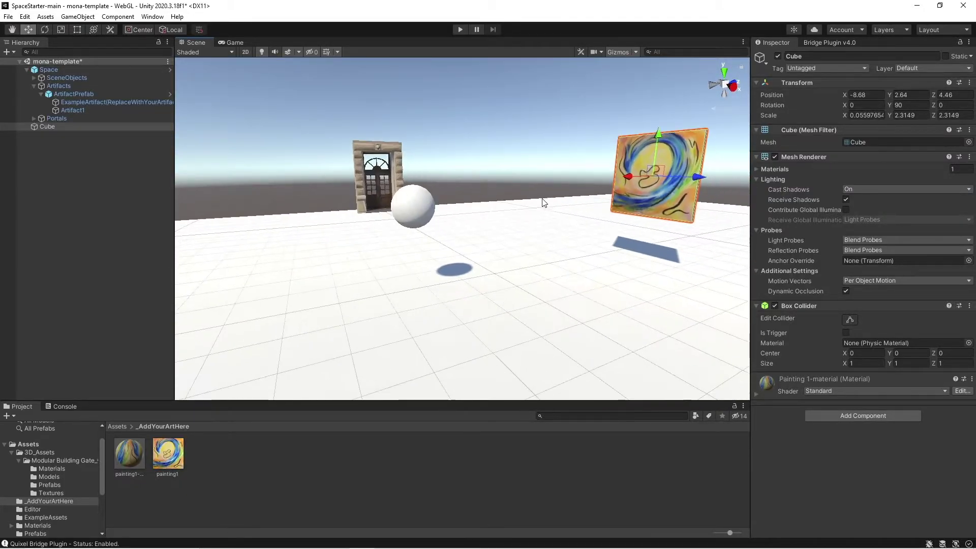
Step: Parent the painting canvas cube under ArtifactPrefab in the scene hierarchy
left_click(424, 198)
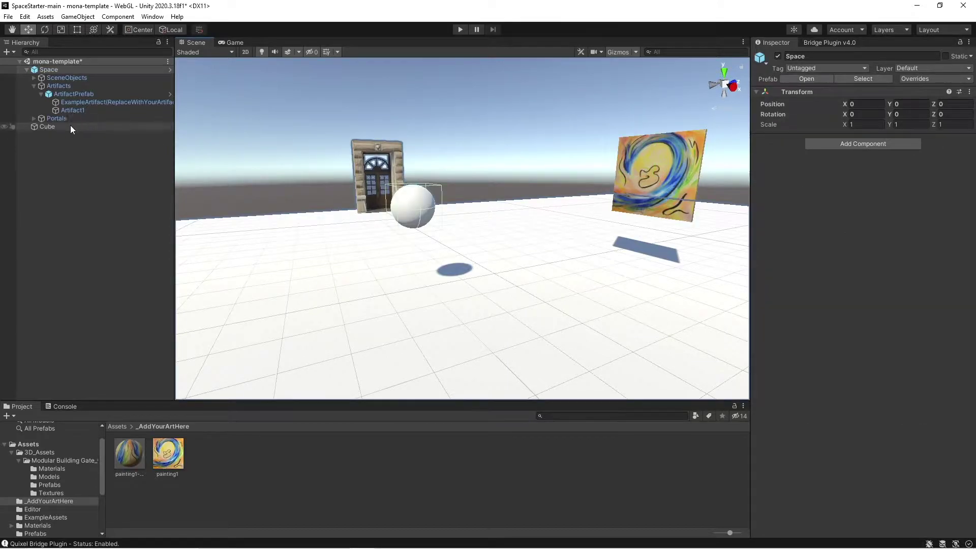
left_click(680, 163)
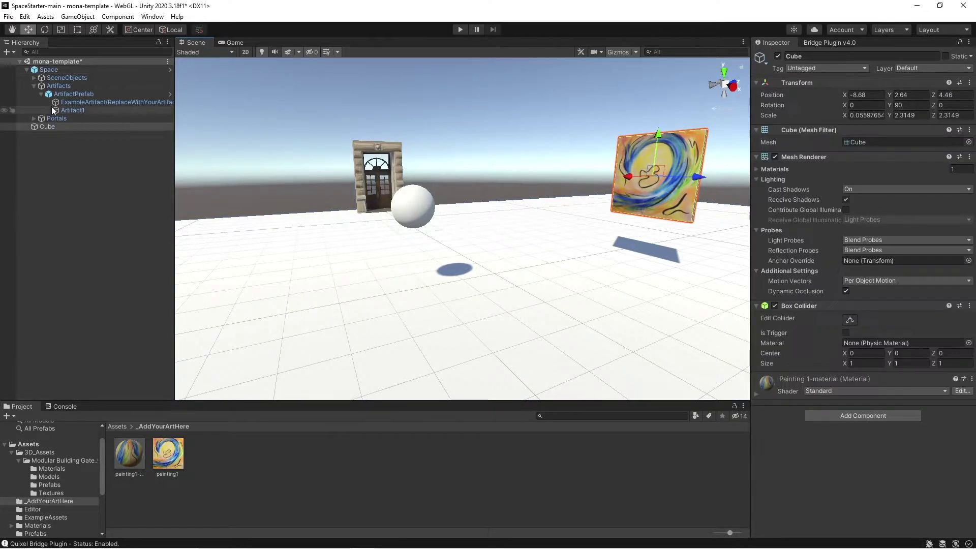
left_click_drag(47, 127, 71, 94)
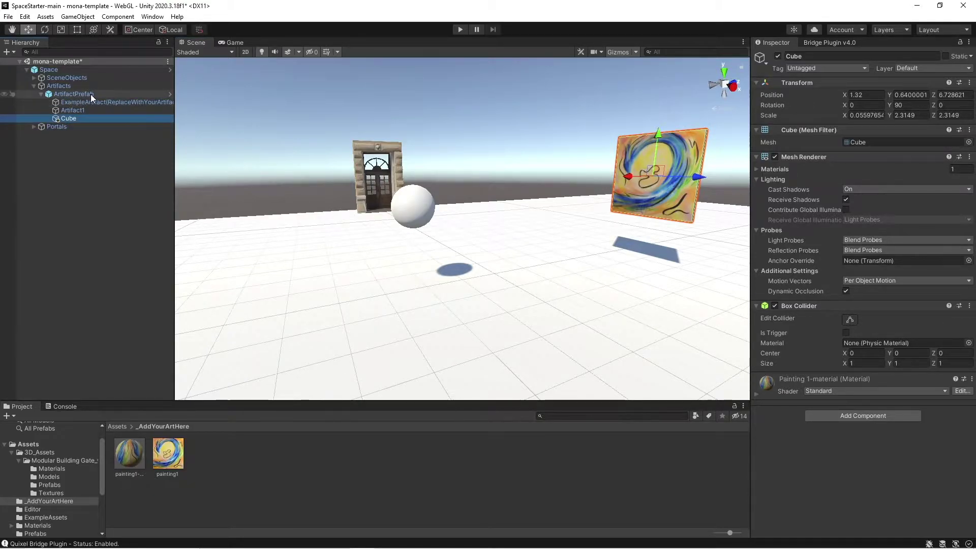
Step: Delete the ExampleArtifact sphere by editing ArtifactPrefab in Prefab Mode, and return to the mona-template scene
left_click(92, 102)
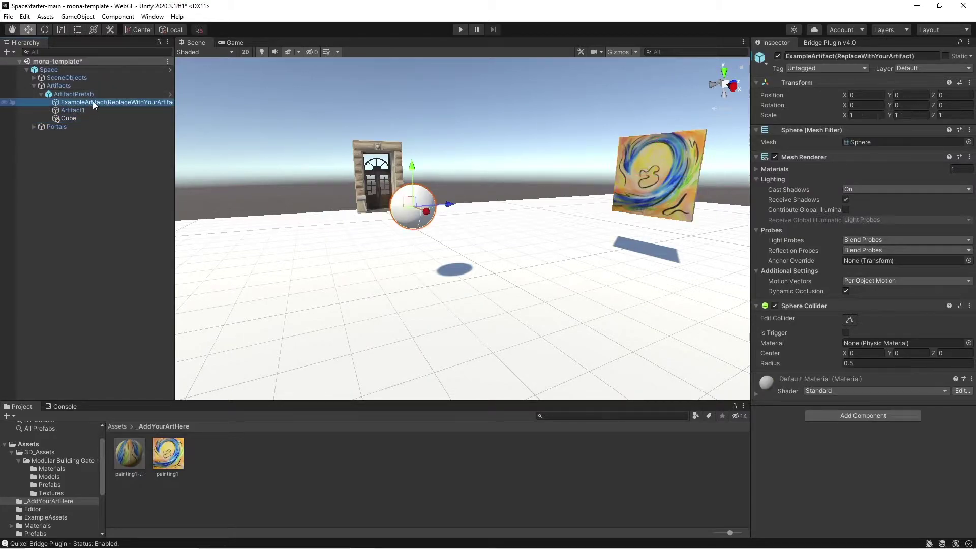
right_click(77, 104)
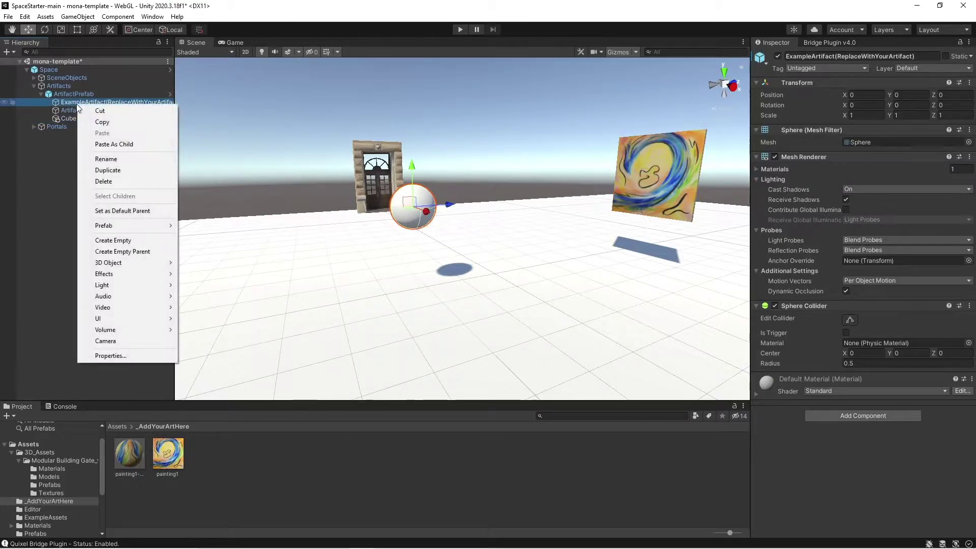
left_click(102, 182)
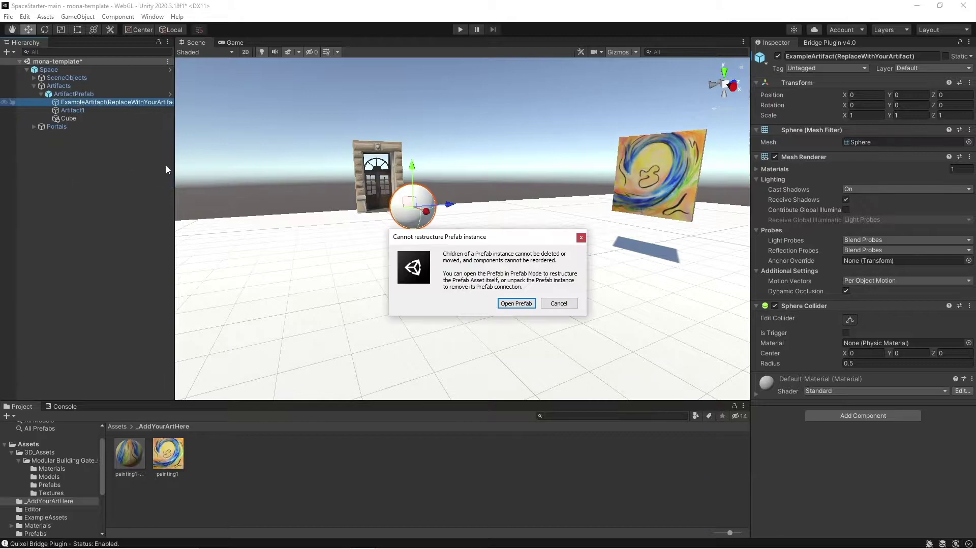
left_click(517, 303)
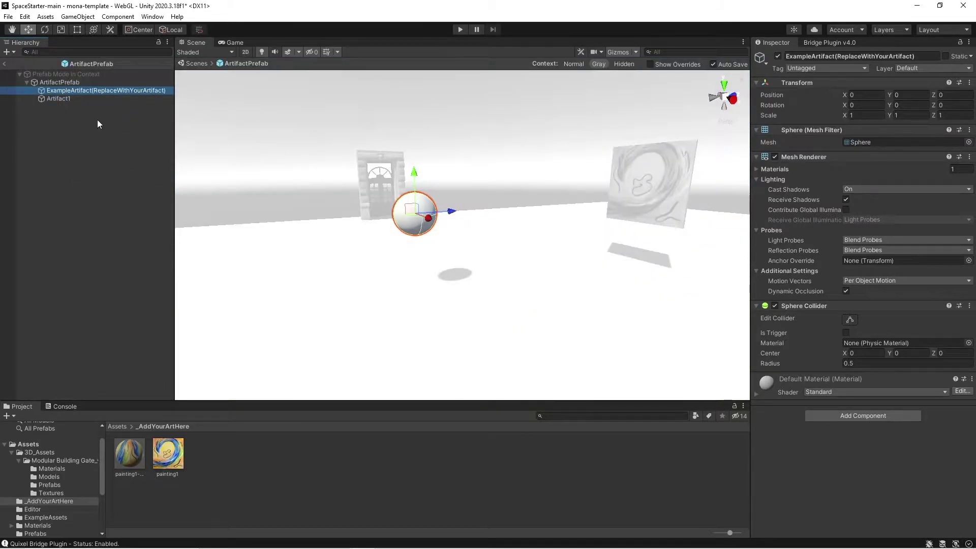
right_click(95, 90)
left_click(139, 167)
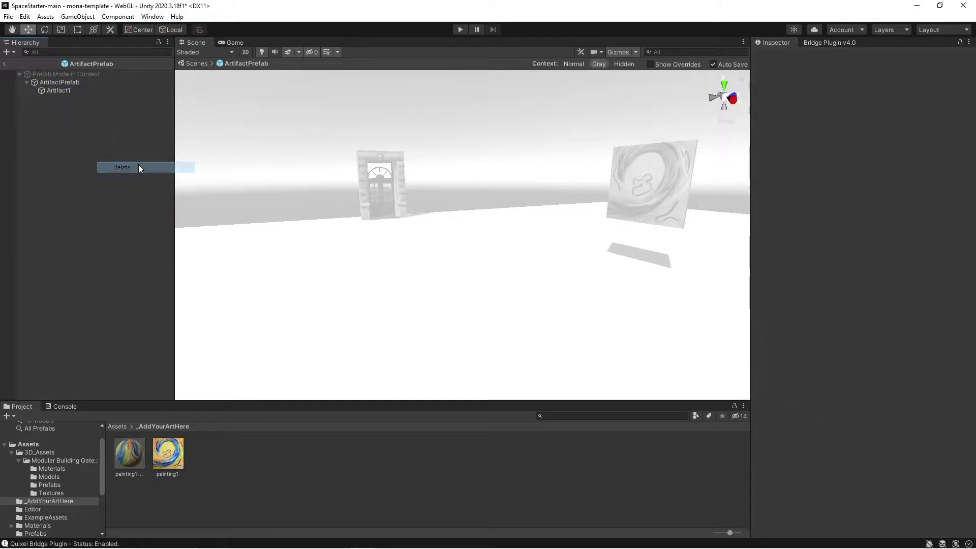
left_click(4, 65)
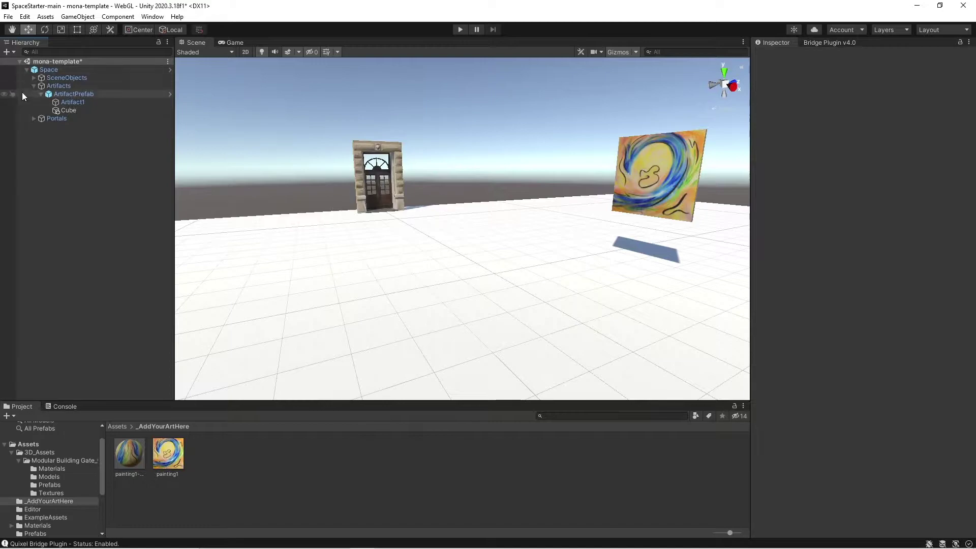
Step: Move the Artifact1 collider along Z to about 7.03, up to the painting canvas
left_click(82, 110)
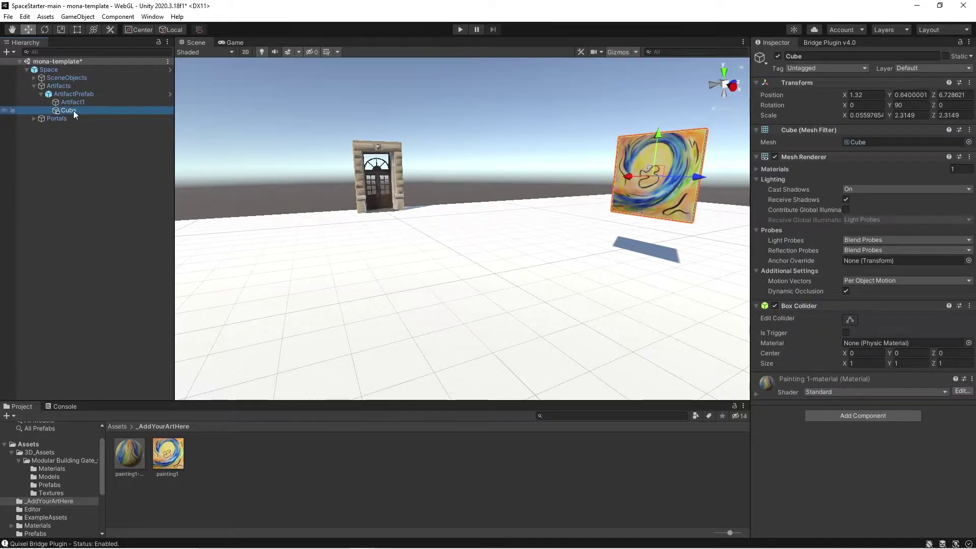
left_click(94, 104)
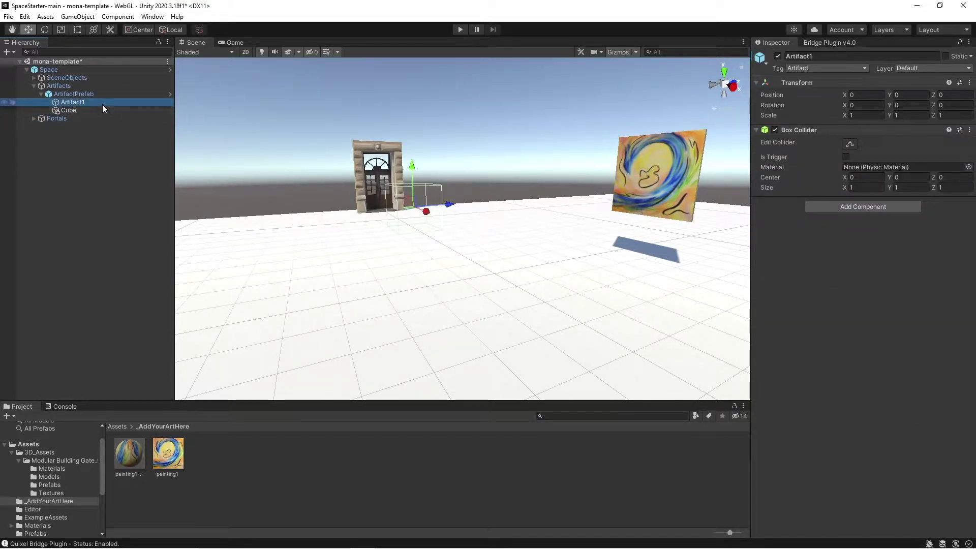
left_click(84, 109)
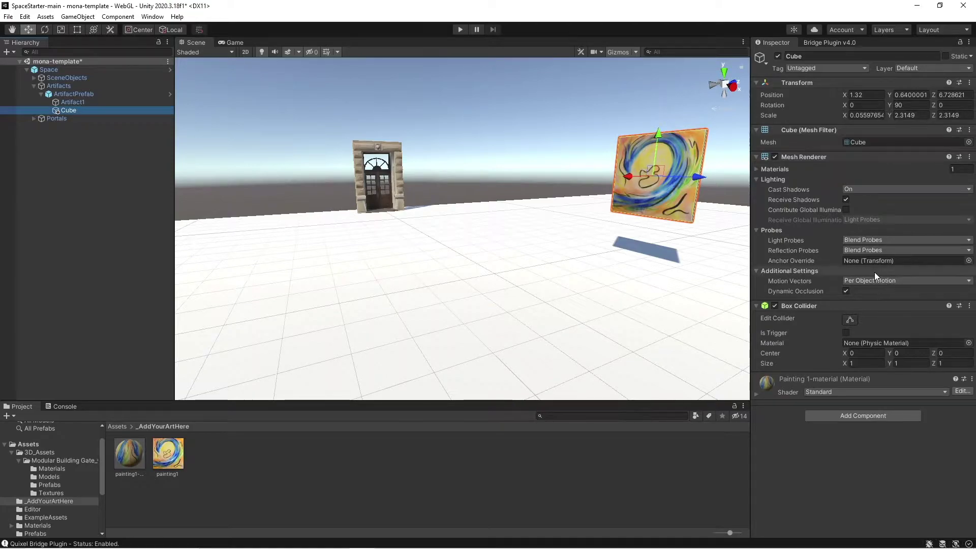
left_click(80, 101)
middle_click_drag(456, 197, 441, 242)
left_click_drag(430, 257, 549, 252)
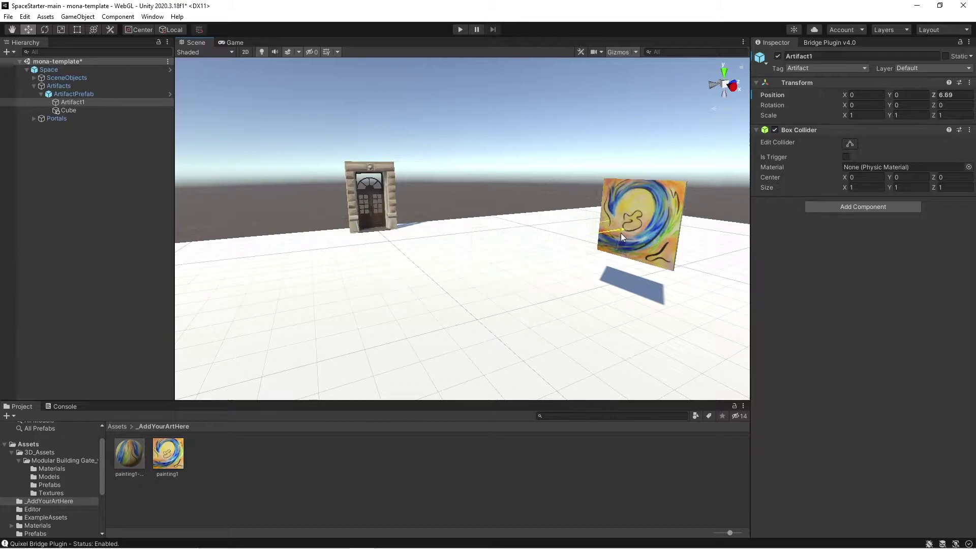
left_click(76, 103)
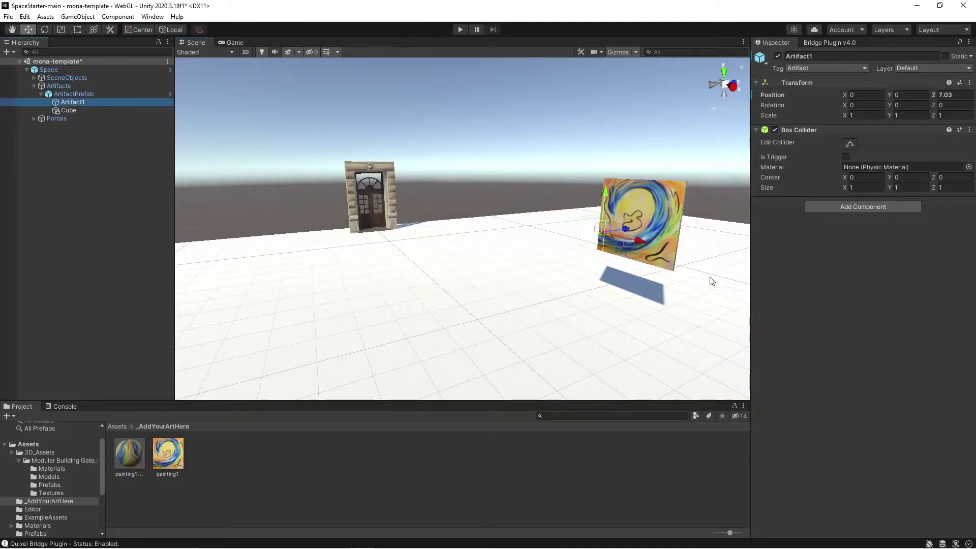
Step: Shift the Artifact1 collider along X to about 1.18 so it overlaps the canvas
left_click_drag(639, 240, 679, 250)
mouse_move(460, 226)
right_mouse_down()
mouse_move(493, 213)
mouse_move(447, 218)
right_mouse_up()
scroll(446, 218, "up", 5)
middle_click_drag(488, 216, 449, 240)
scroll(452, 239, "down", 5)
left_click_drag(506, 234, 436, 214, "alt")
middle_click_drag(436, 213, 427, 239)
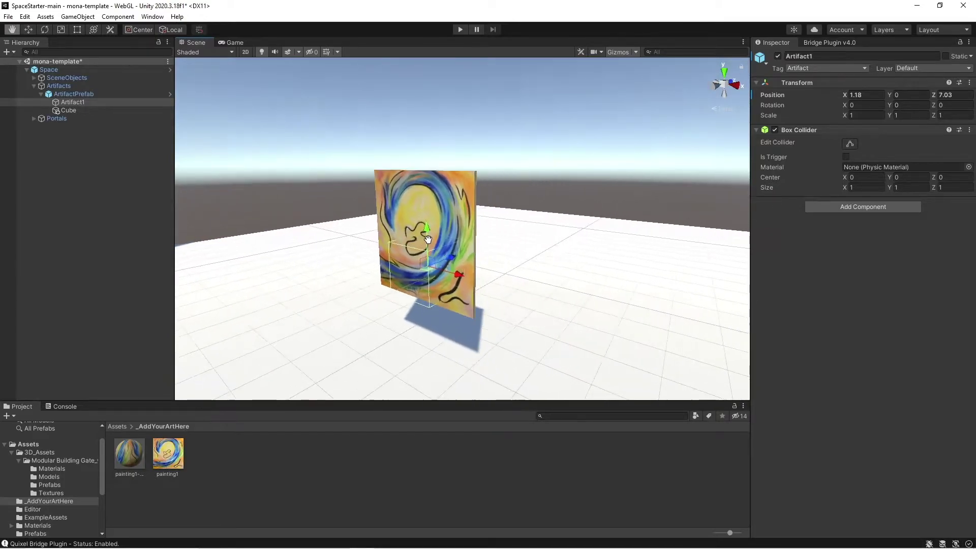
Step: Flatten the Artifact1 collider to about 0.456 in Z and reposition it at about Z 6.741
key("r")
mouse_move(450, 258)
left_mouse_down()
mouse_move(441, 261)
mouse_move(449, 259)
left_mouse_up()
right_click_drag(449, 259, 429, 259)
middle_click_drag(429, 260, 392, 239)
mouse_move(396, 243)
left_mouse_down("alt")
mouse_move(371, 244)
mouse_move(392, 264)
left_mouse_up("alt")
key("w")
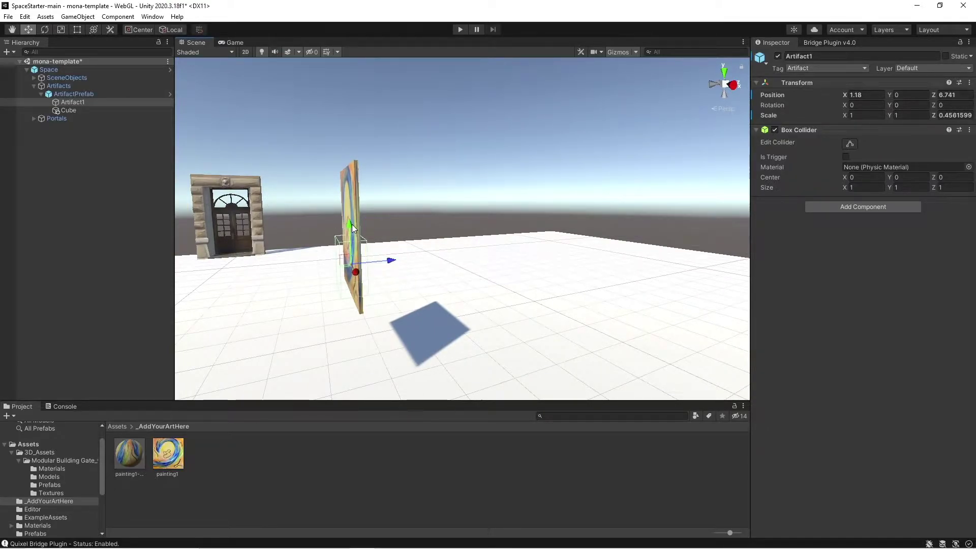
Step: Center Artifact1 on the canvas at about X 1.353, Y 0.658 and enlarge it to about 2.47 in X and Y, 1.13 in Z
left_click_drag(357, 196, 357, 194)
mouse_move(356, 194)
right_mouse_down()
mouse_move(386, 220)
mouse_move(557, 194)
mouse_move(498, 186)
right_mouse_up()
key("a")
key("d")
key("w")
scroll(497, 185, "down", 5)
left_click_drag(440, 247, 465, 234)
mouse_move(465, 235)
right_mouse_down()
mouse_move(478, 238)
mouse_move(426, 229)
mouse_move(455, 250)
right_mouse_up()
key("s")
key("d")
mouse_move(455, 249)
left_mouse_down("alt")
mouse_move(530, 231)
mouse_move(462, 230)
mouse_move(470, 242)
mouse_move(530, 200)
left_mouse_up("alt")
key("r")
key("w")
left_click_drag(482, 161, 583, 189)
middle_click_drag(579, 190, 564, 204)
mouse_move(564, 204)
left_mouse_down("alt")
mouse_move(521, 209)
mouse_move(541, 232)
left_mouse_up("alt")
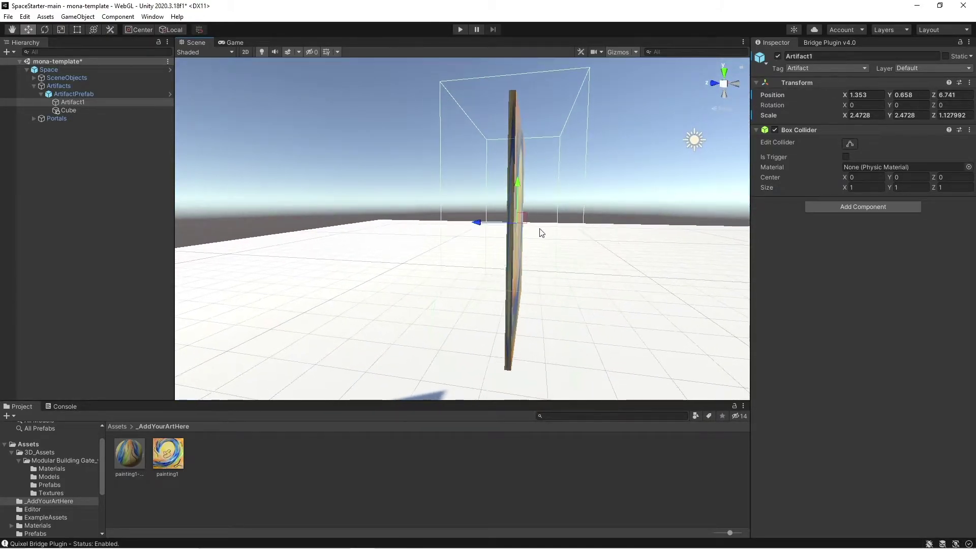
Step: Thin the Artifact1 collider along its depth and line it up with the painting canvas
key("r")
mouse_move(476, 222)
left_mouse_down()
mouse_move(511, 222)
mouse_move(465, 216)
left_mouse_up()
scroll(508, 230, "up", 5)
key("w")
scroll(477, 219, "down", 4)
mouse_move(499, 234)
middle_mouse_down()
mouse_move(508, 235)
mouse_move(499, 235)
middle_mouse_up()
left_click_drag(453, 220, 454, 220)
Step: Fine-tune the Artifact1 collider's position and size around the canvas edges and check the painting from the front
mouse_move(460, 226)
right_mouse_down()
mouse_move(445, 230)
mouse_move(480, 238)
mouse_move(471, 238)
right_mouse_up()
mouse_move(471, 238)
left_mouse_down("alt")
mouse_move(438, 231)
mouse_move(446, 153)
left_mouse_up("alt")
middle_click_drag(462, 128, 422, 196)
left_click_drag(406, 214, 406, 216)
left_click_drag(407, 215, 363, 234, "alt")
mouse_move(393, 186)
left_mouse_down()
mouse_move(385, 176)
mouse_move(365, 214)
mouse_move(388, 215)
mouse_move(305, 213)
mouse_move(504, 209)
mouse_move(475, 203)
mouse_move(525, 193)
mouse_move(470, 215)
mouse_move(505, 212)
mouse_move(500, 230)
left_mouse_up()
key("r")
key("w")
left_click(68, 110)
scroll(590, 198, "down", 5)
mouse_move(590, 197)
left_mouse_down("alt")
mouse_move(403, 211)
mouse_move(529, 205)
left_mouse_up("alt")
scroll(524, 213, "up", 3)
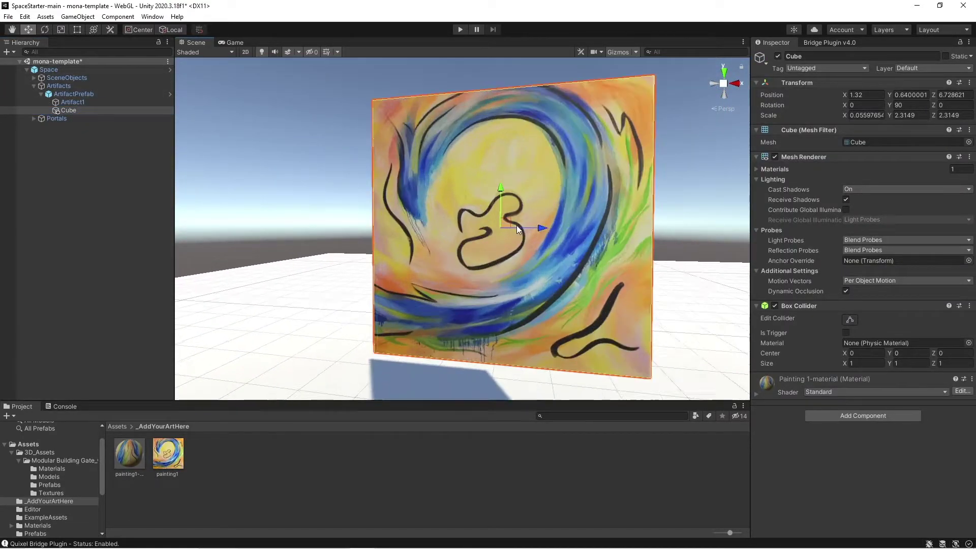
Step: Apply all overrides to the Space prefab and save the mona-template scene
left_click(57, 69)
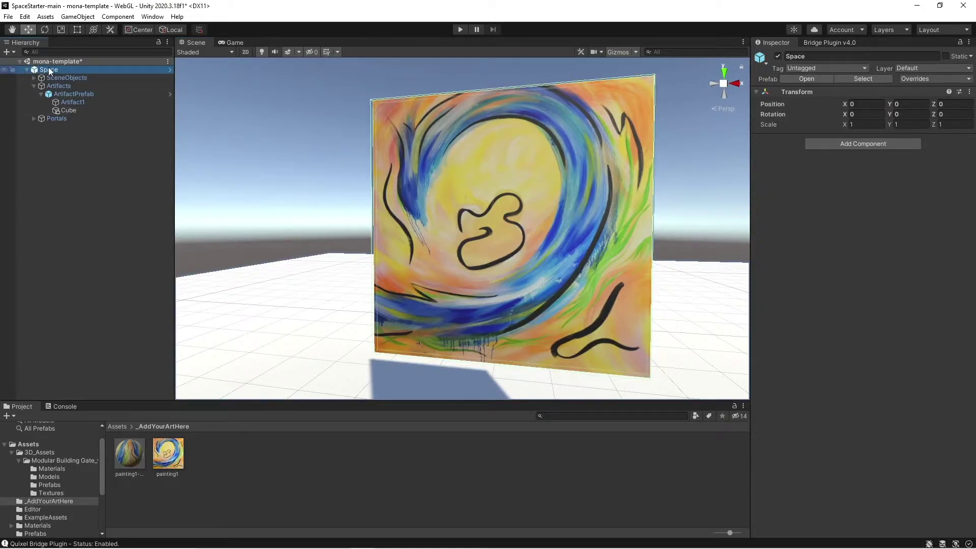
left_click(42, 70)
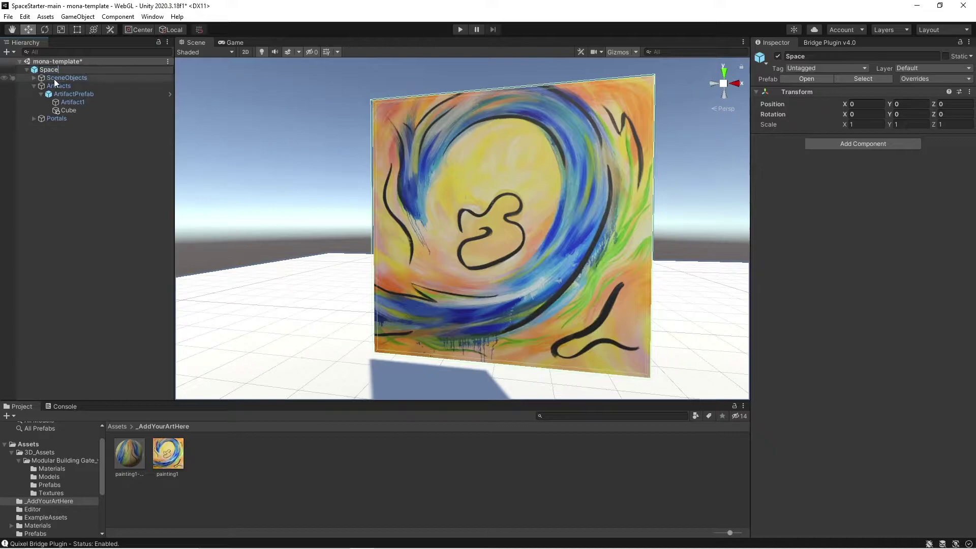
left_click(54, 79)
left_click(54, 71)
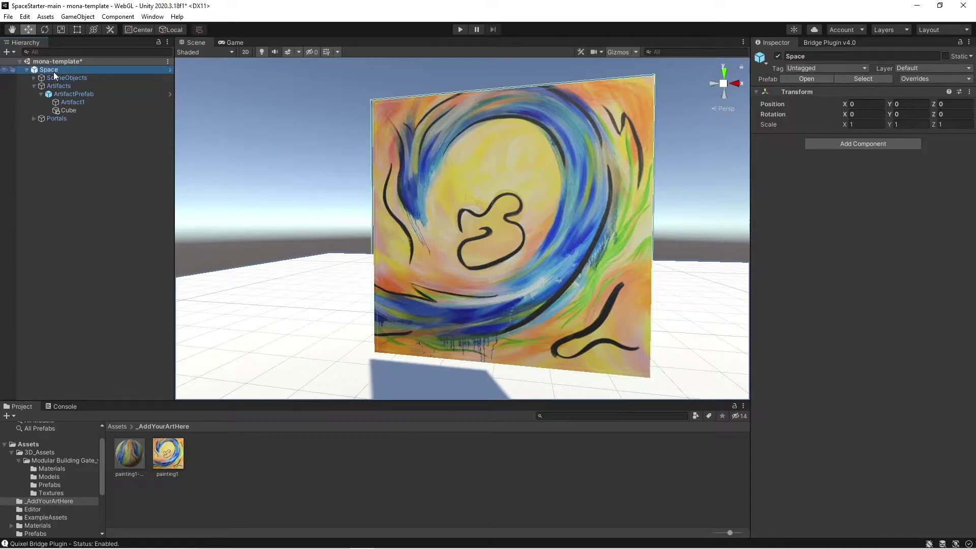
left_click(913, 78)
left_click(941, 195)
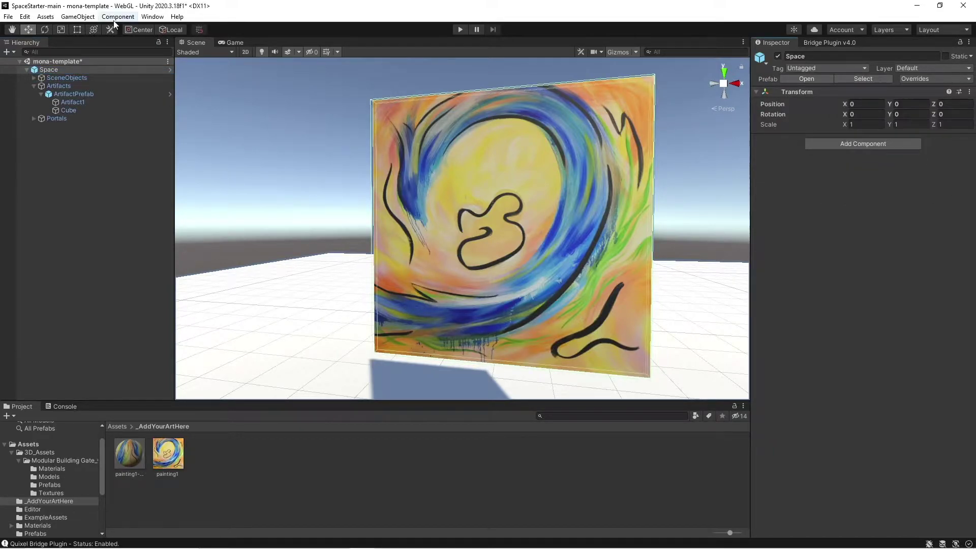
left_click(7, 17)
left_click(31, 66)
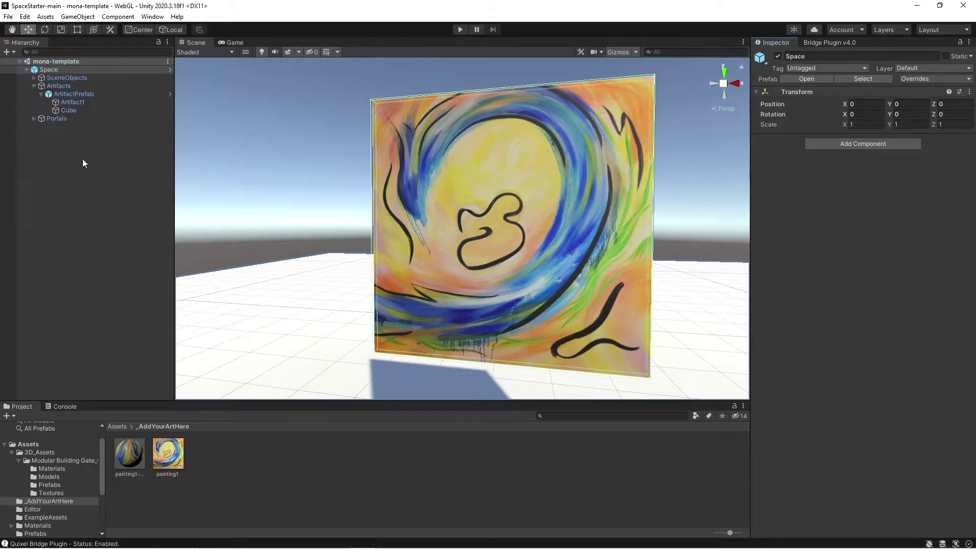
Step: Build the project's AssetBundles
right_click_drag(367, 178, 350, 184)
left_click(77, 16)
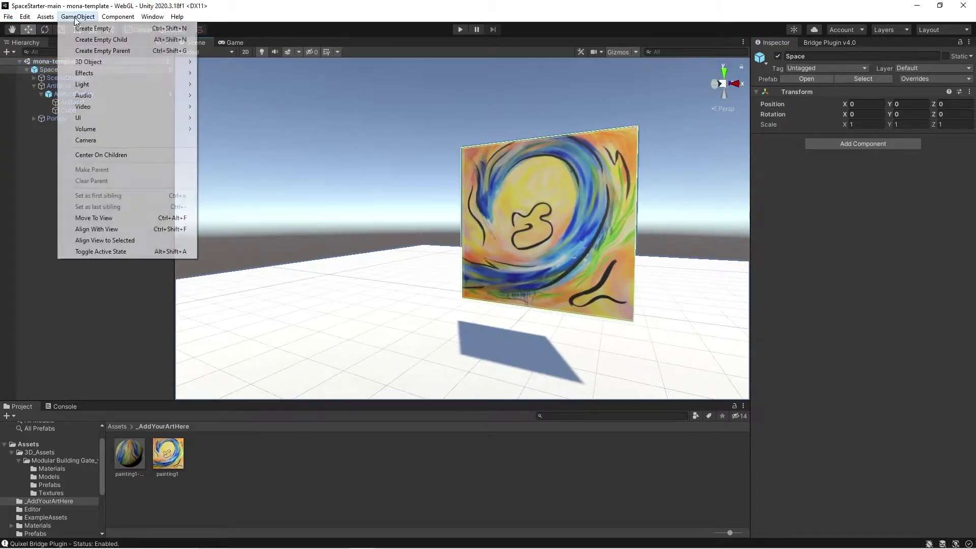
mouse_move(38, 19)
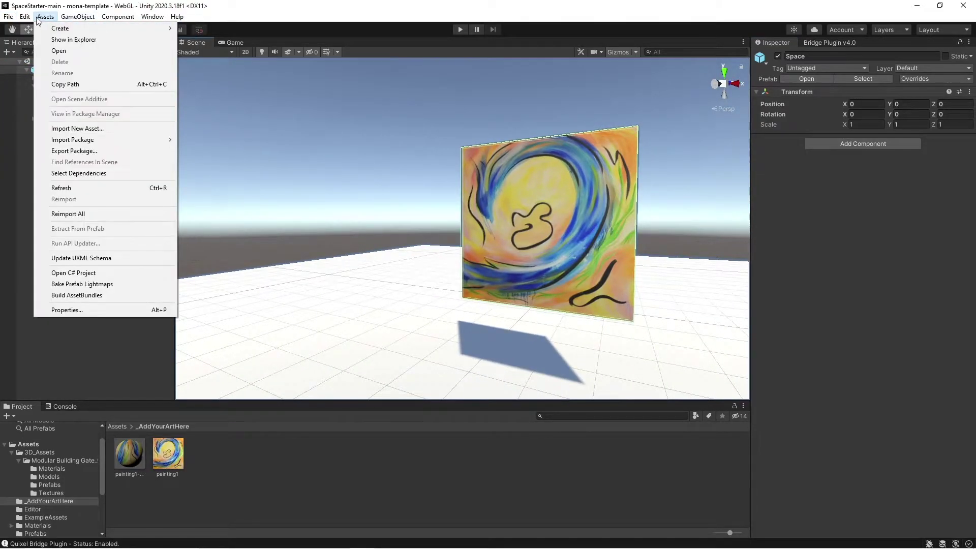
left_click(75, 295)
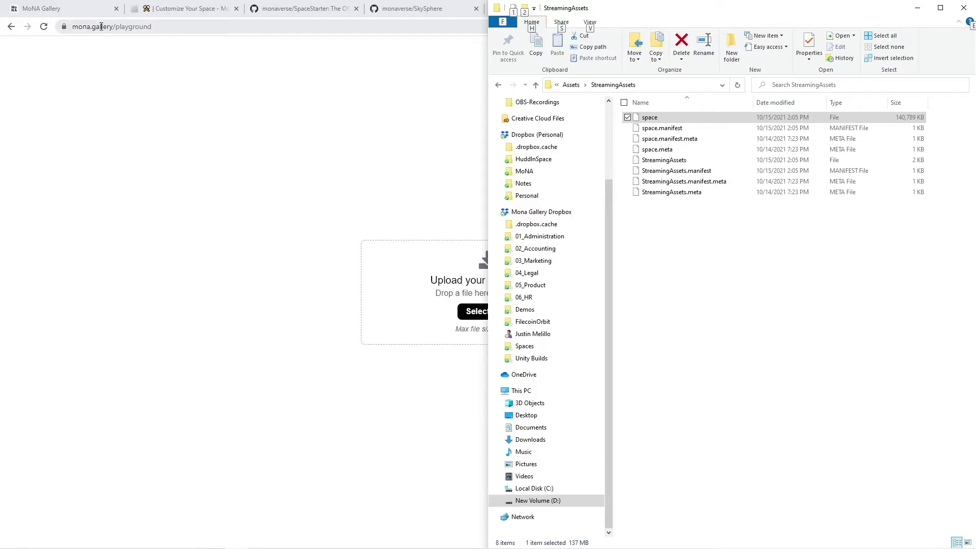
Step: Upload the built space file from the StreamingAssets folder to the Mona Playground page in the browser
left_click(796, 213)
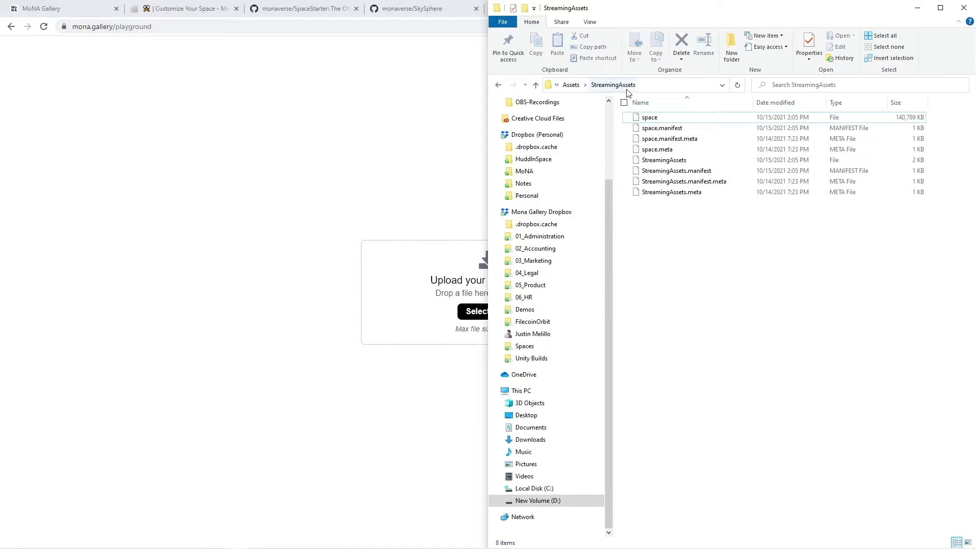
left_click(656, 119)
left_click_drag(660, 121, 420, 286)
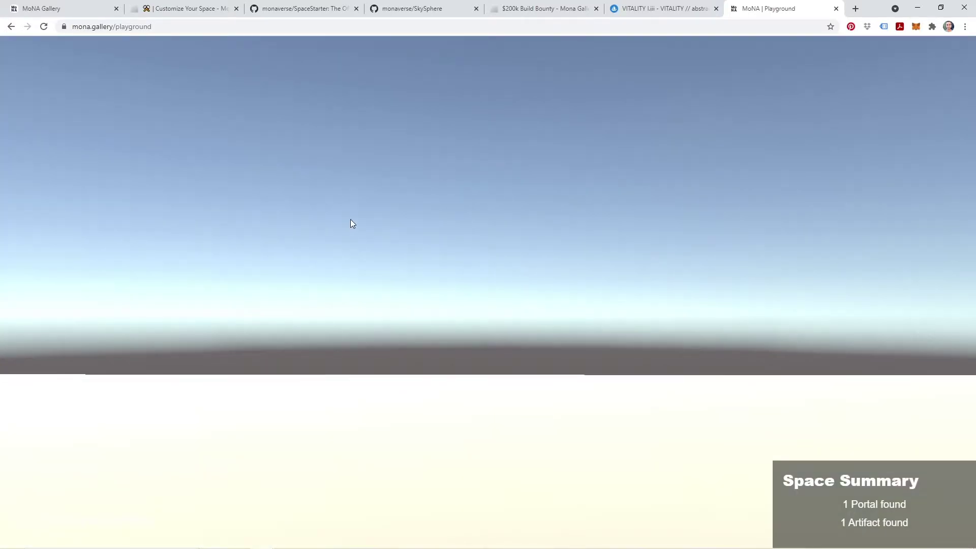
Step: Enter the uploaded space and walk the avatar past the portal door up to the painting
left_click(349, 222)
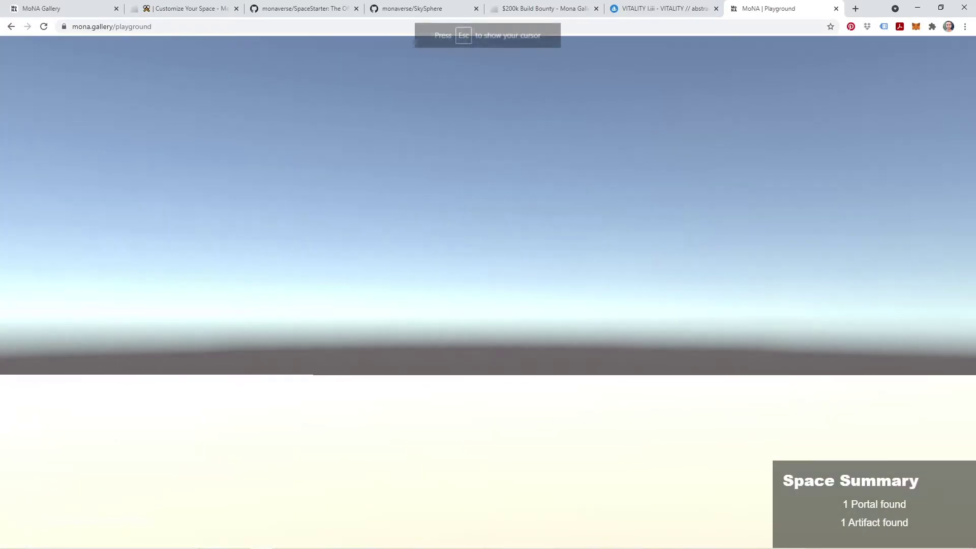
key("w")
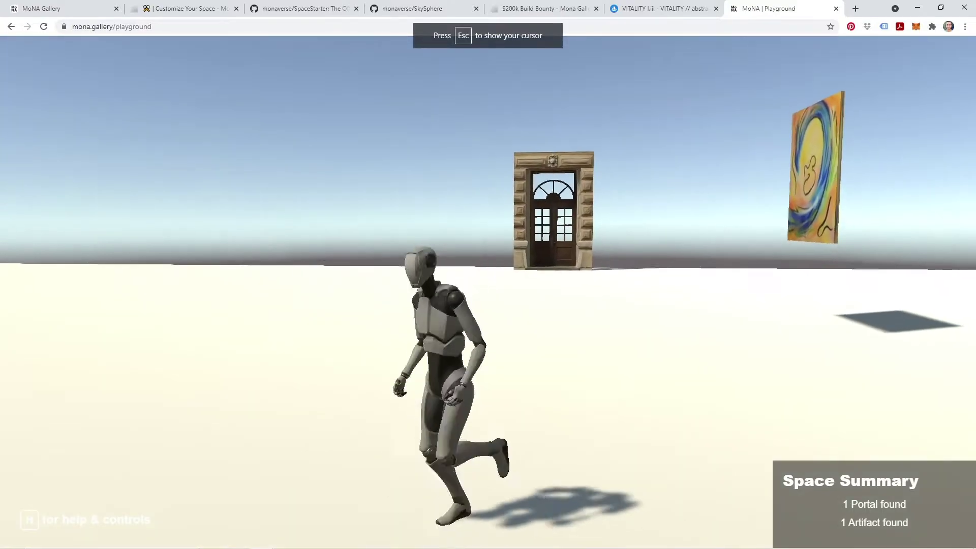
key("w")
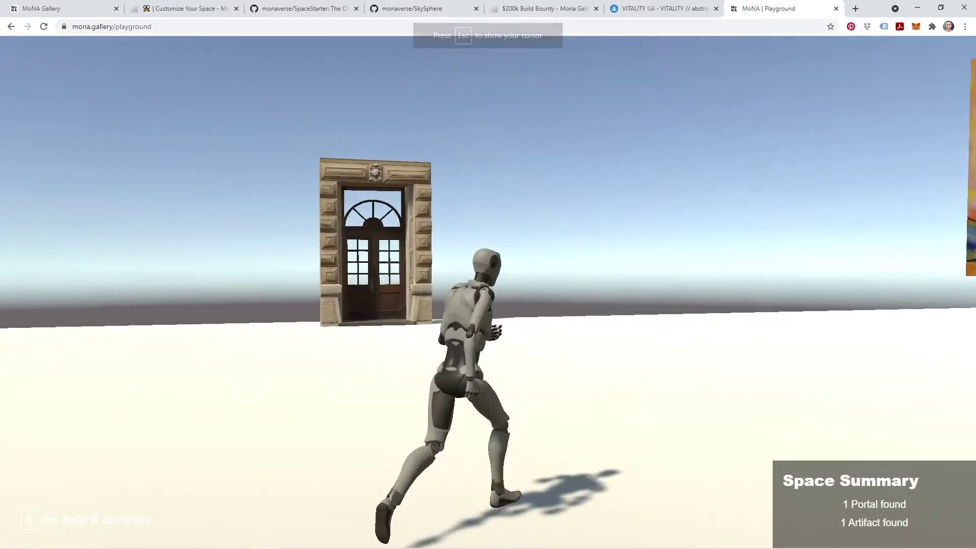
key("w")
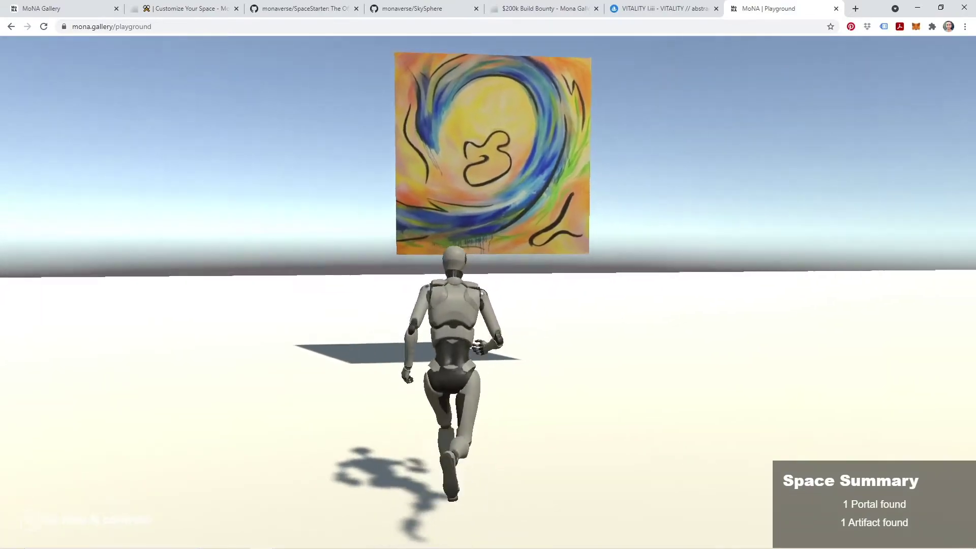
Step: Walk the avatar around the painting in the playground to view the canvas from different angles
key("d")
key("s")
key("w")
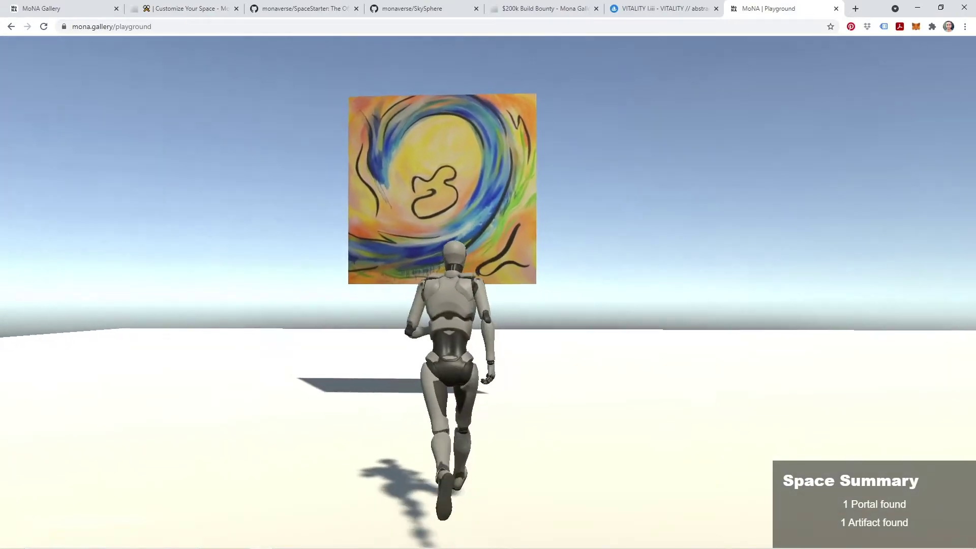
key("a")
key("d")
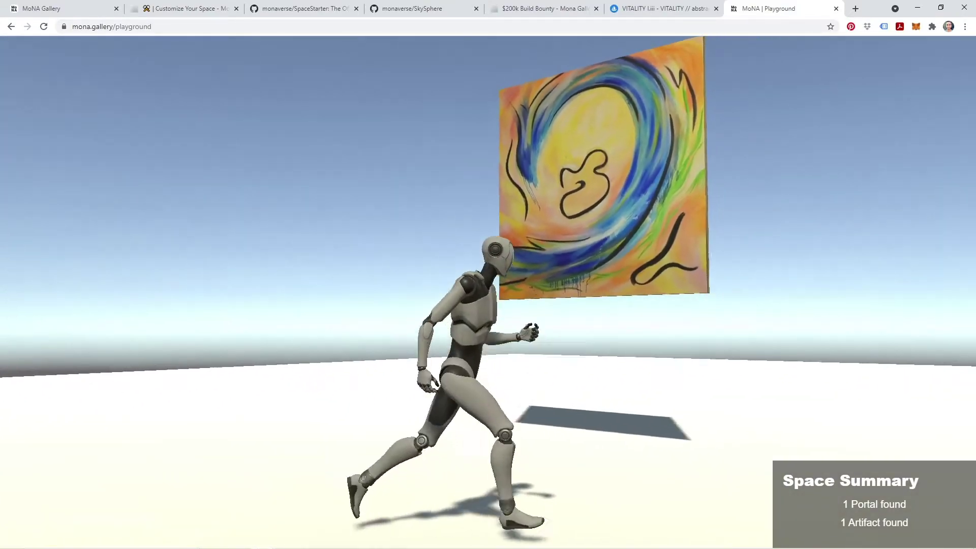
key("w")
key("a")
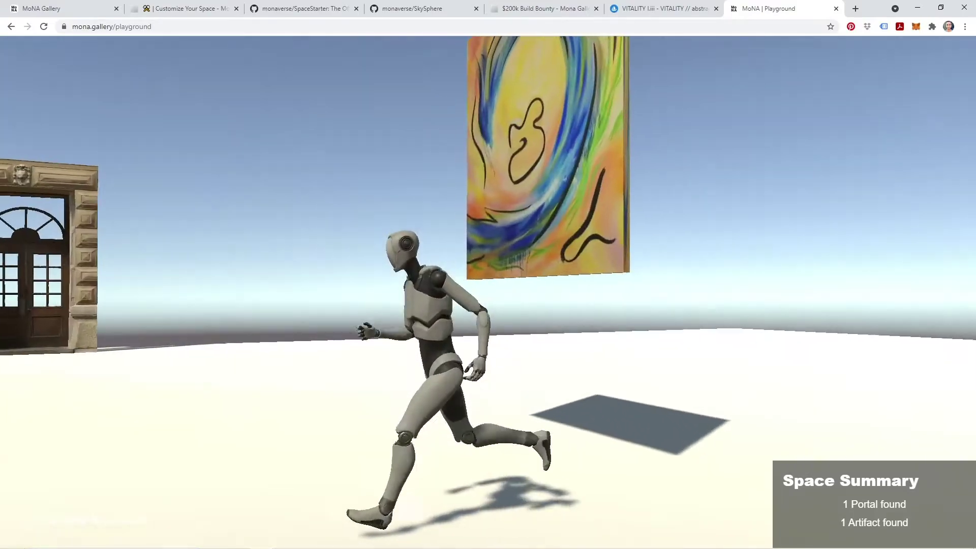
key("d")
key("a")
key("d")
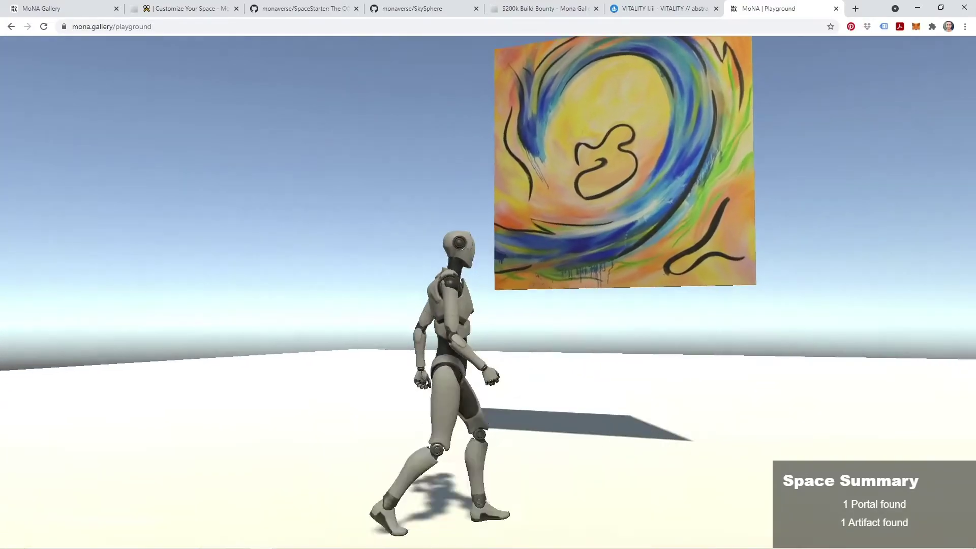
key("s")
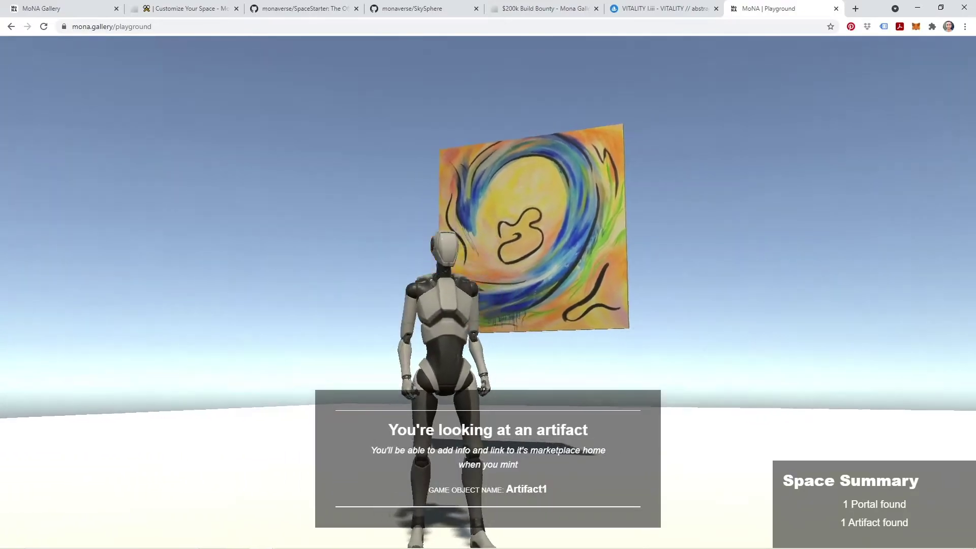
Step: Stand the avatar facing the painting and examine the artifact information panel with its game object name
key("w")
key("w")
key("a")
key("d")
key("w")
key("Escape")
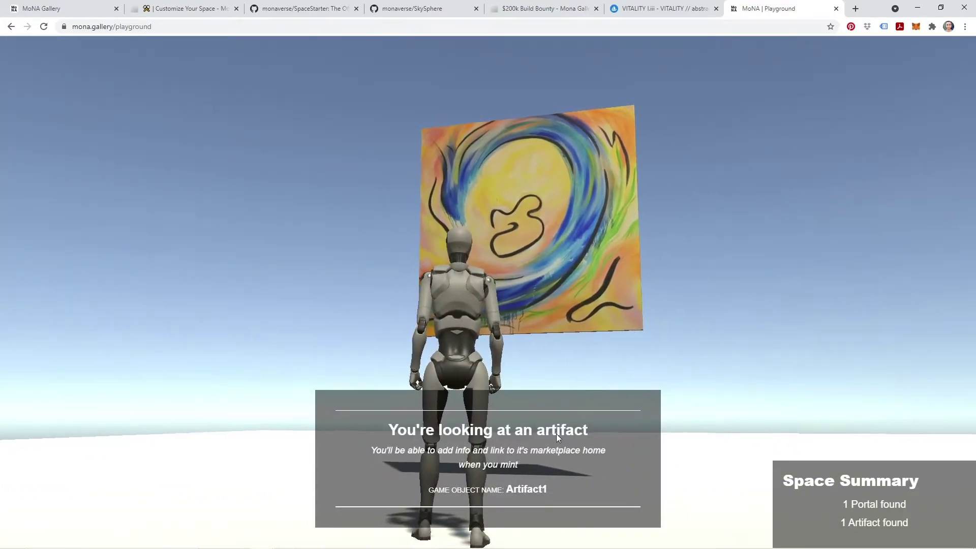
key("a")
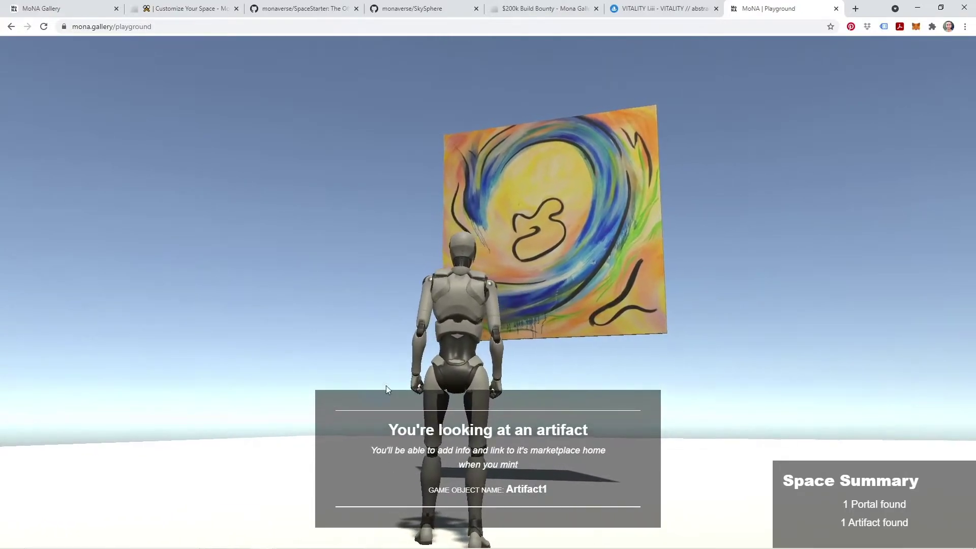
key("w")
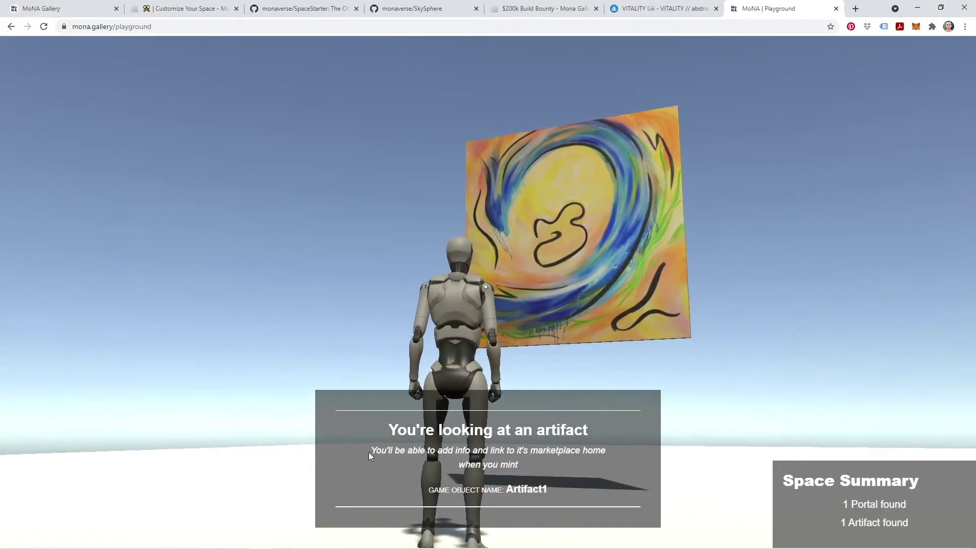
key("w")
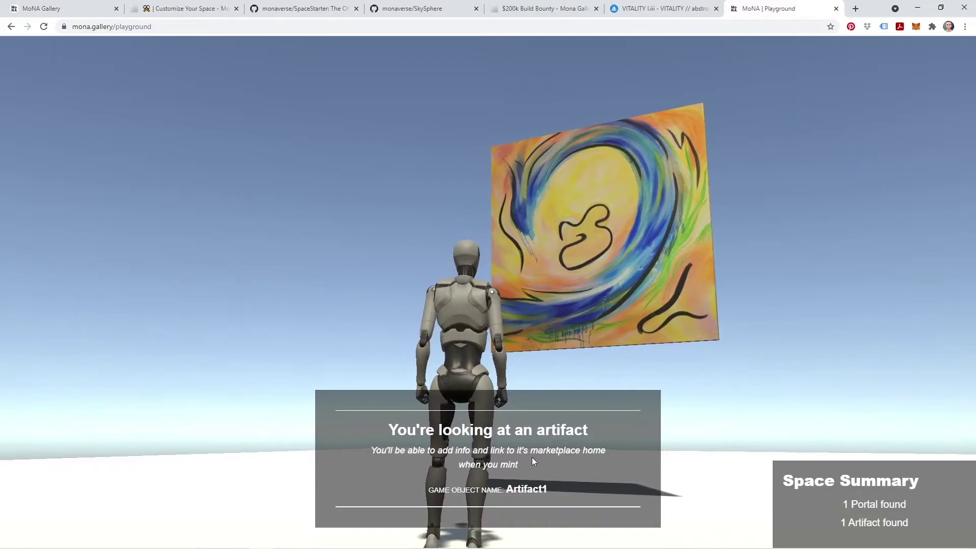
key("a")
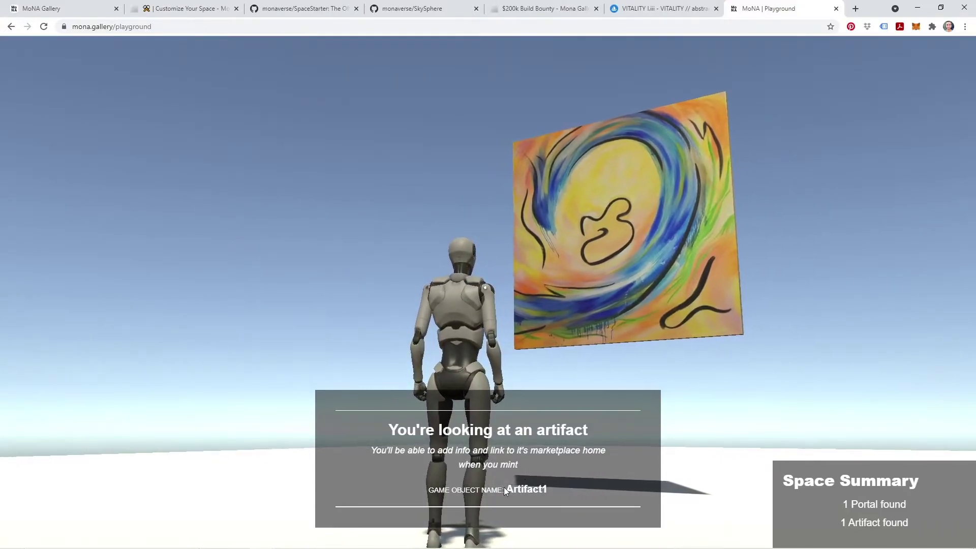
left_click_drag(437, 361, 478, 364)
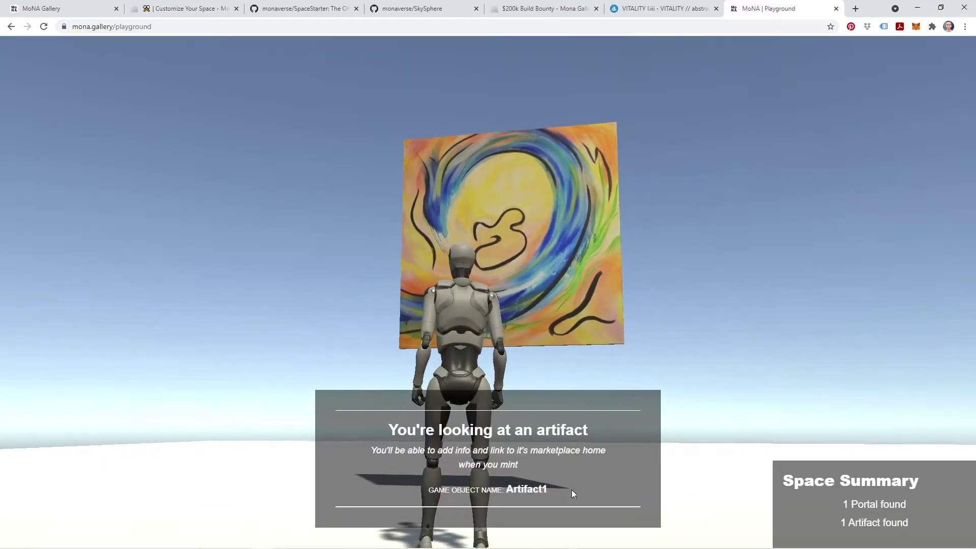
key("d")
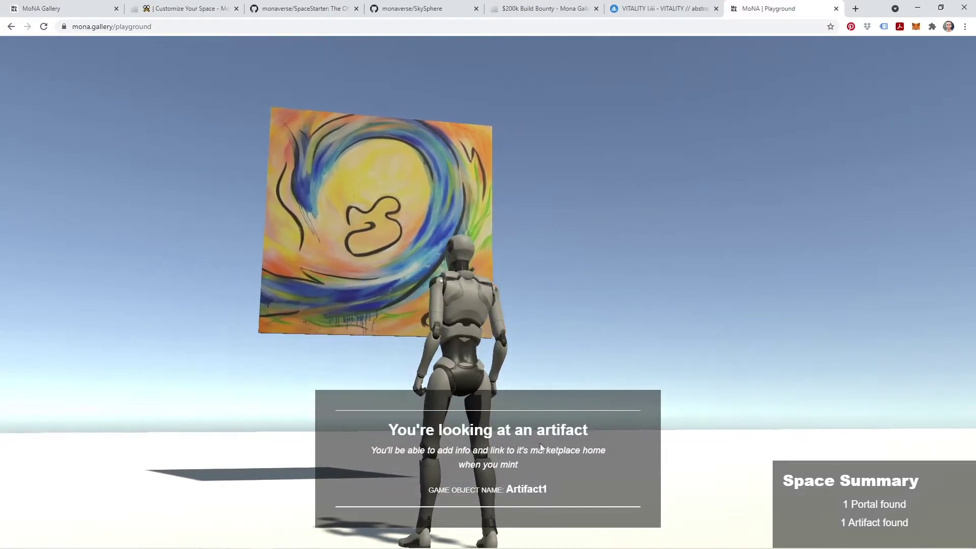
left_click_drag(537, 455, 501, 470)
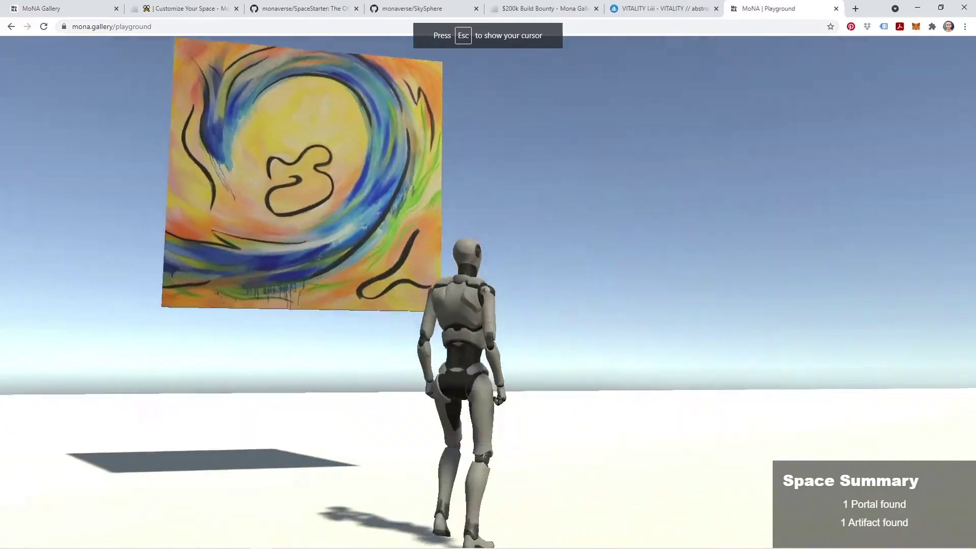
Step: Move the avatar back and forth and sideways in front of the painting to test the artifact's viewing range
key("d")
key("a")
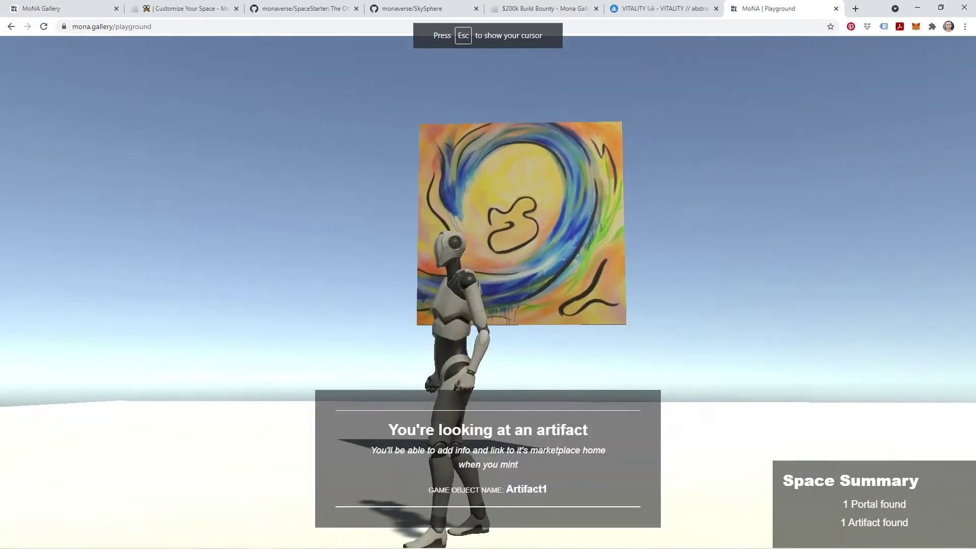
key("d")
key("a")
key("w")
key("s")
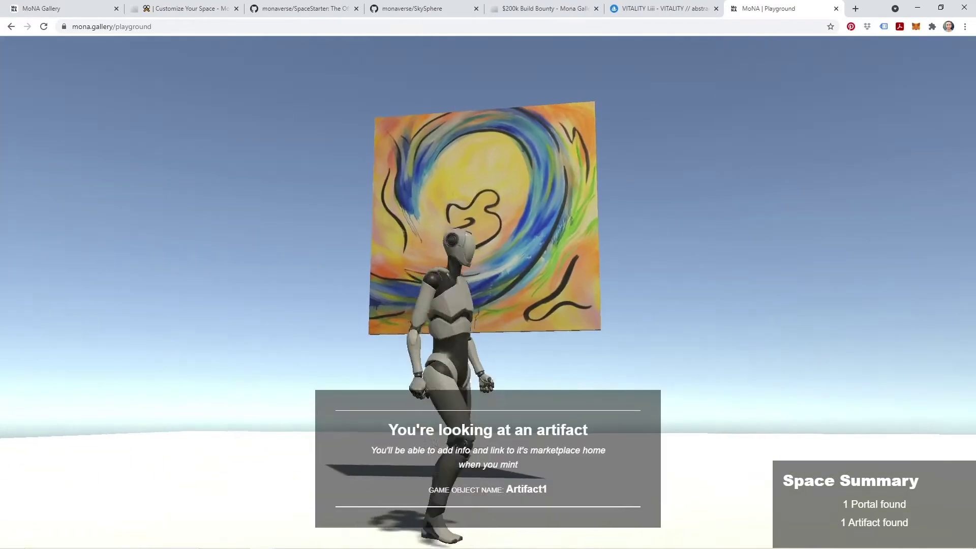
key("w")
key("w")
key("s")
key("w")
key("w")
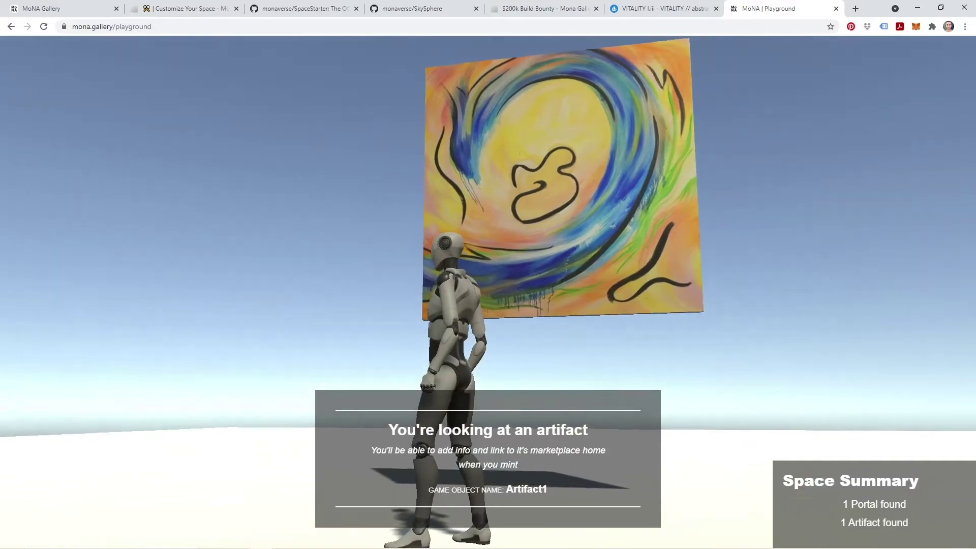
key("s")
key("w")
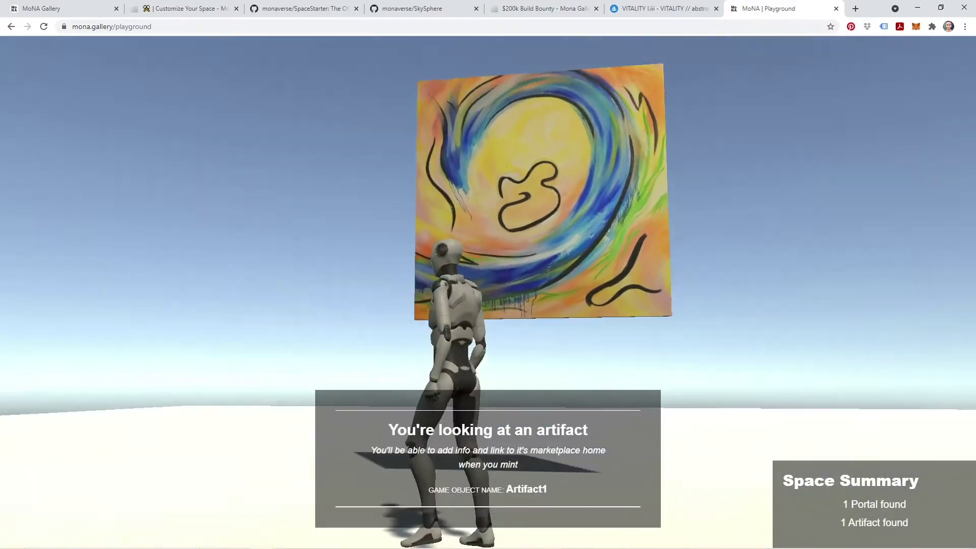
key("s")
key("w")
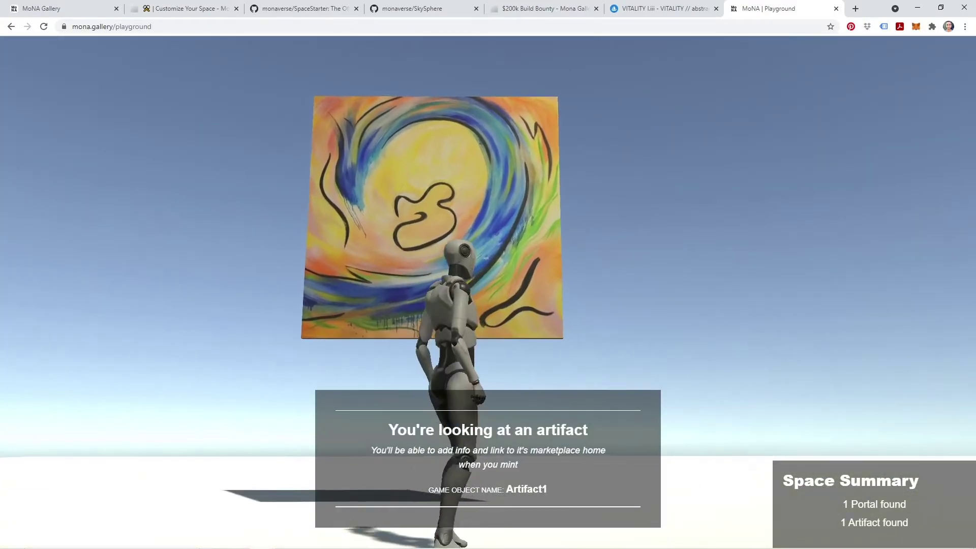
key("s")
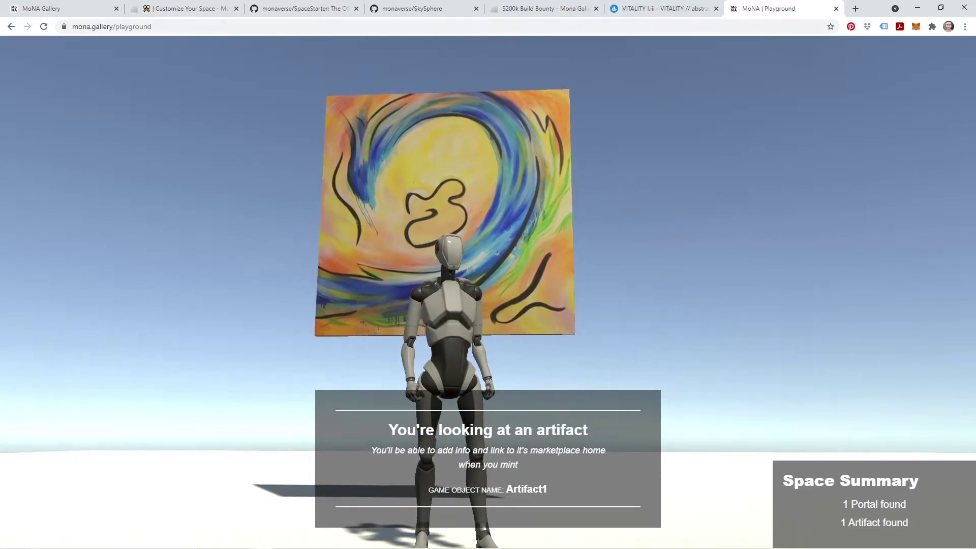
key("w")
key("s")
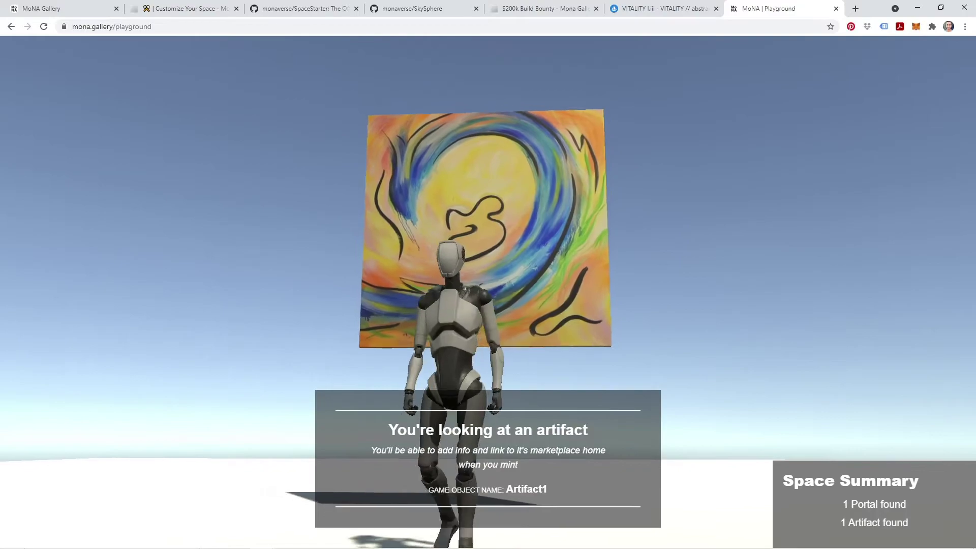
key("w")
key("s")
key("w")
key("s")
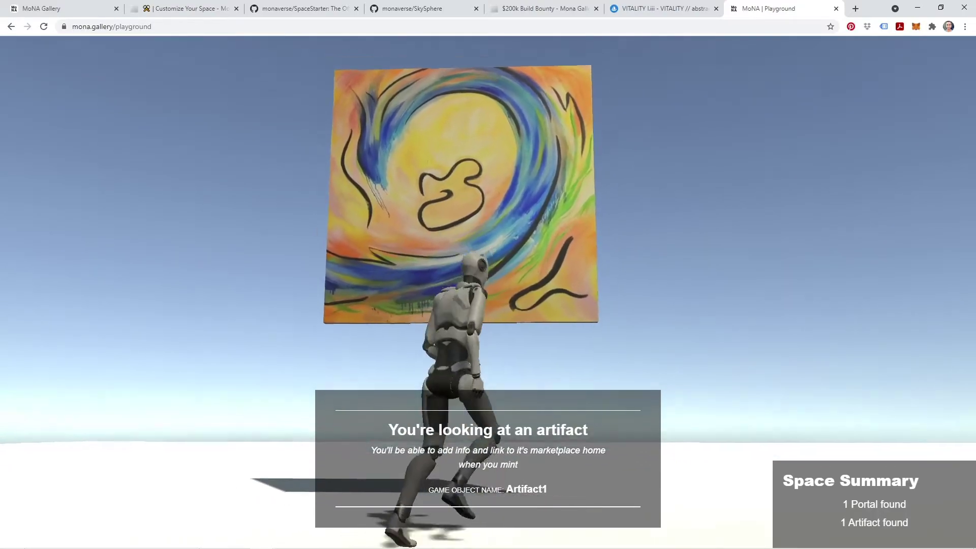
key("a")
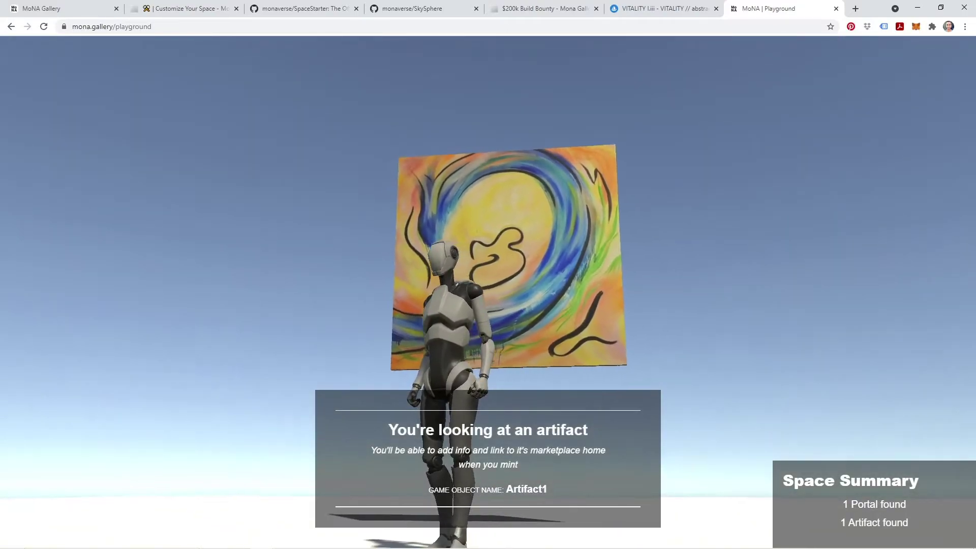
key("a")
key("w")
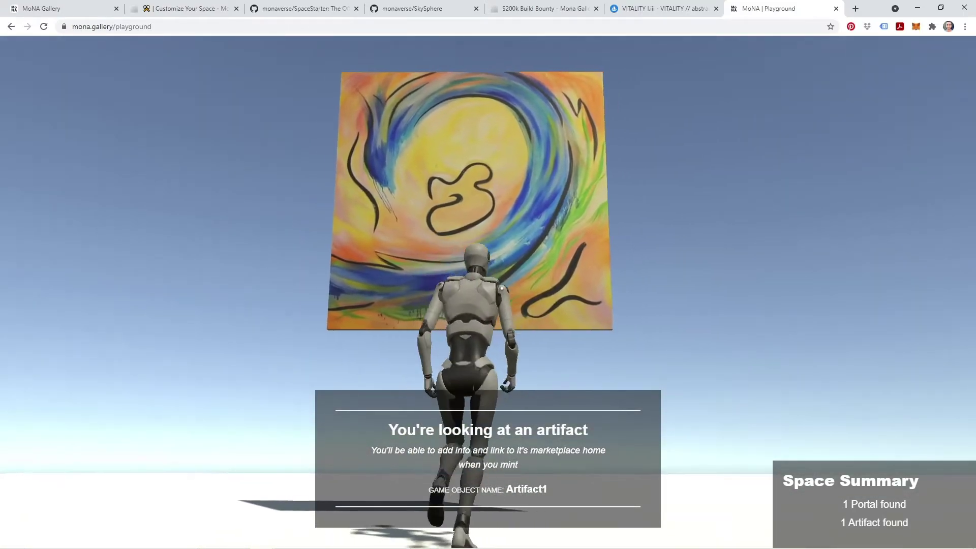
key("d")
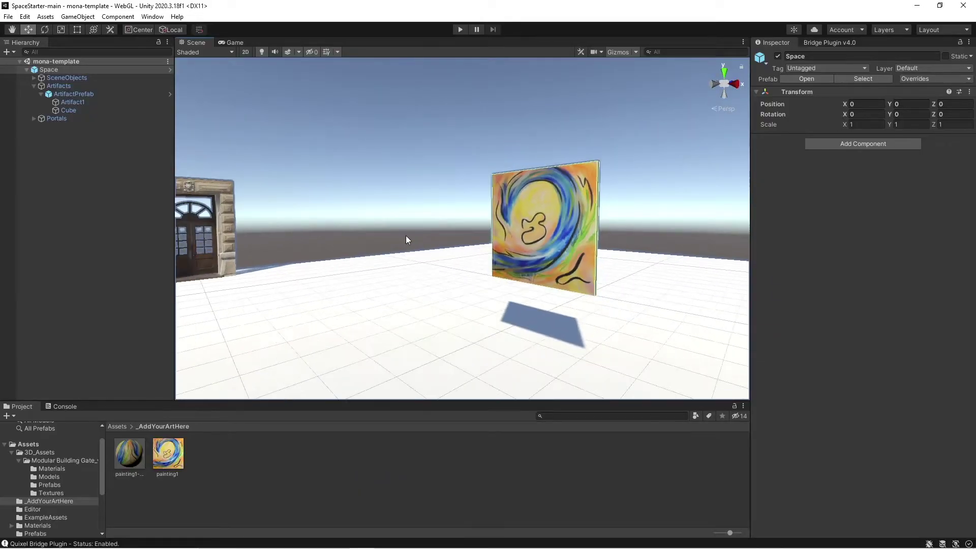
Step: In the Unity scene, duplicate the ArtifactPrefab within the Artifacts group
middle_click_drag(441, 261, 461, 270)
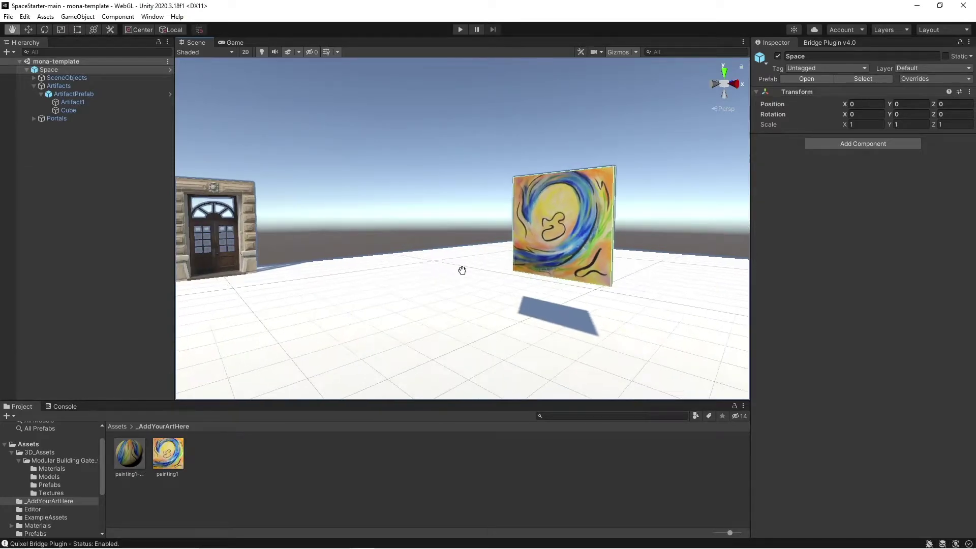
right_click_drag(462, 270, 422, 268)
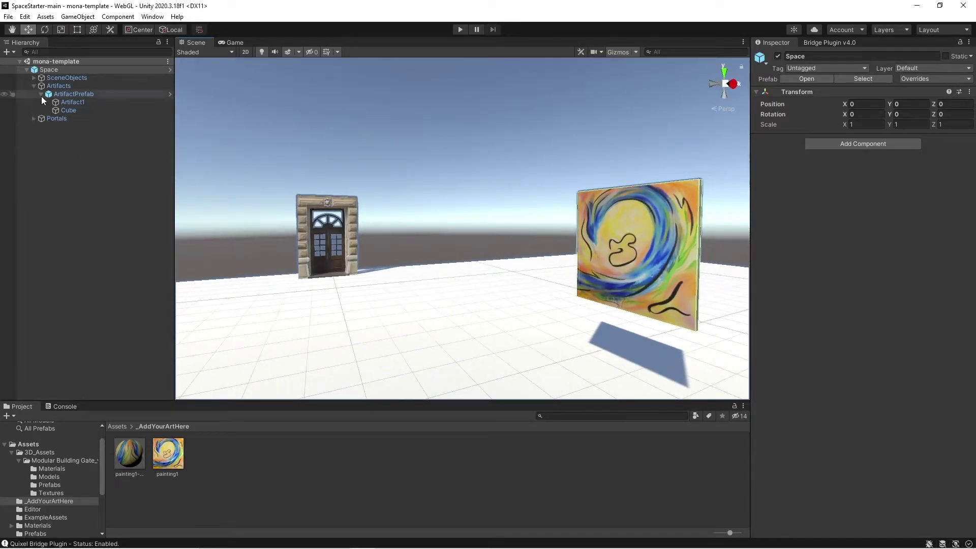
left_click(33, 119)
left_click(33, 120)
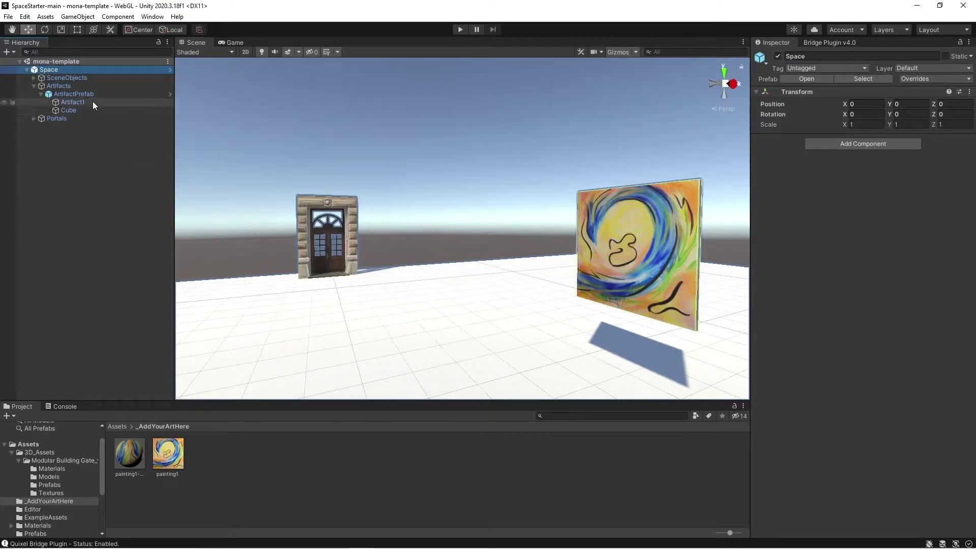
left_click(71, 85)
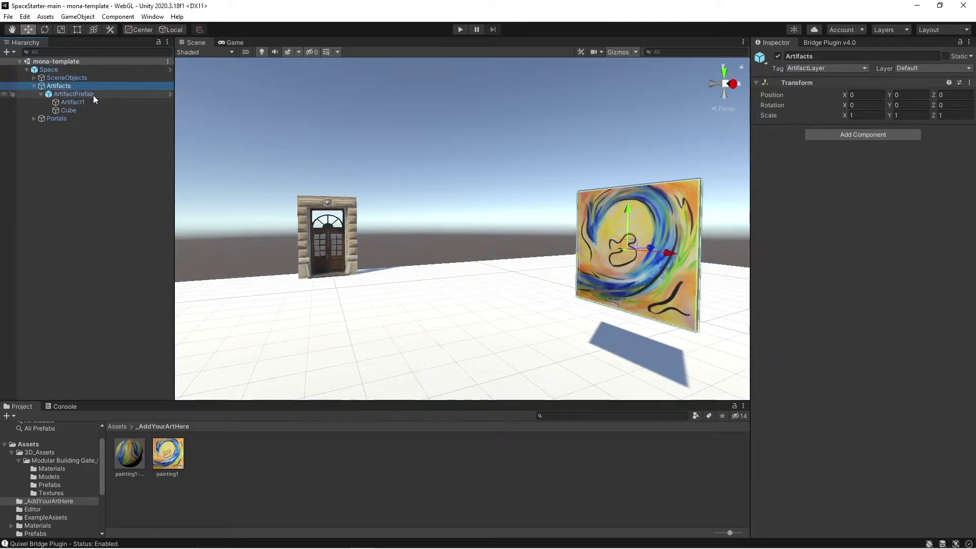
left_click(80, 95)
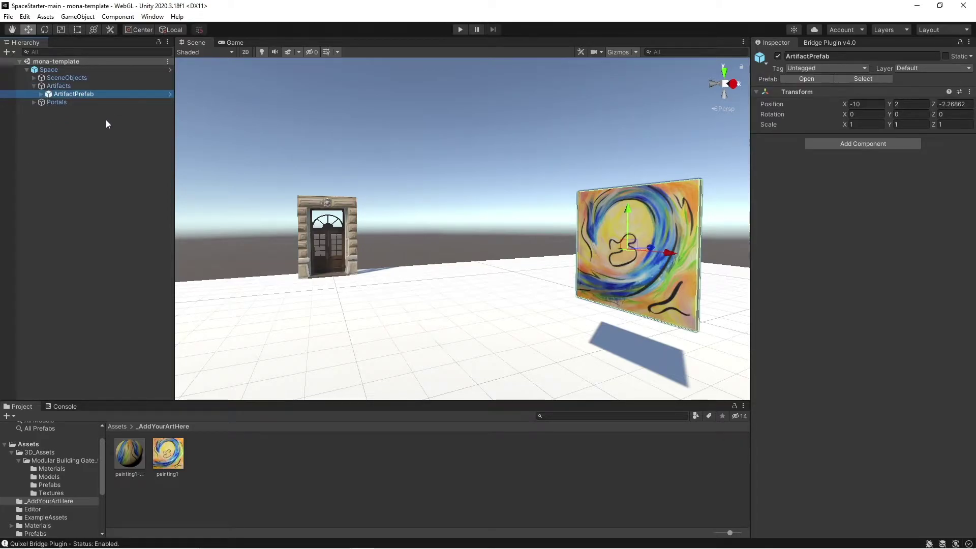
right_click(77, 93)
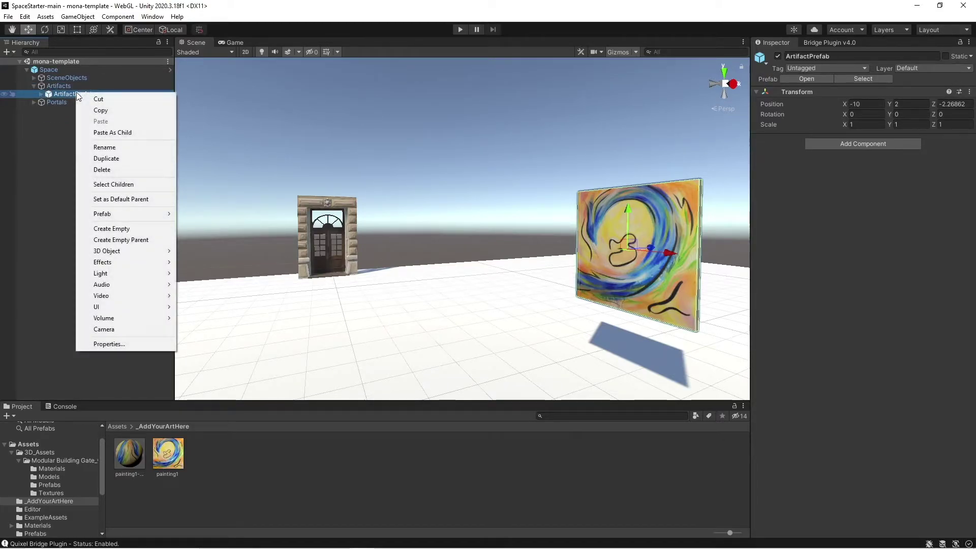
left_click(119, 160)
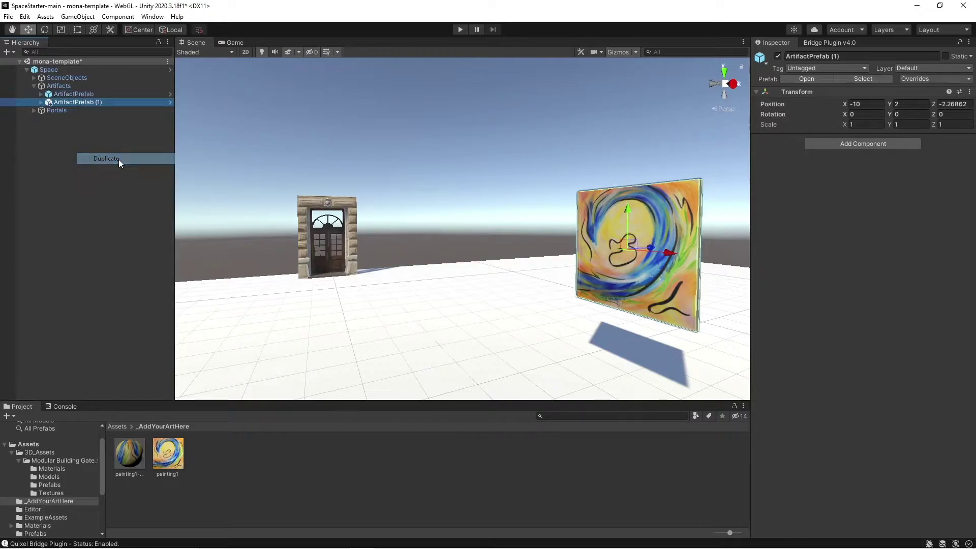
Step: Rename the duplicated artifact prefab as ArtifactPrefab2
left_click(78, 103)
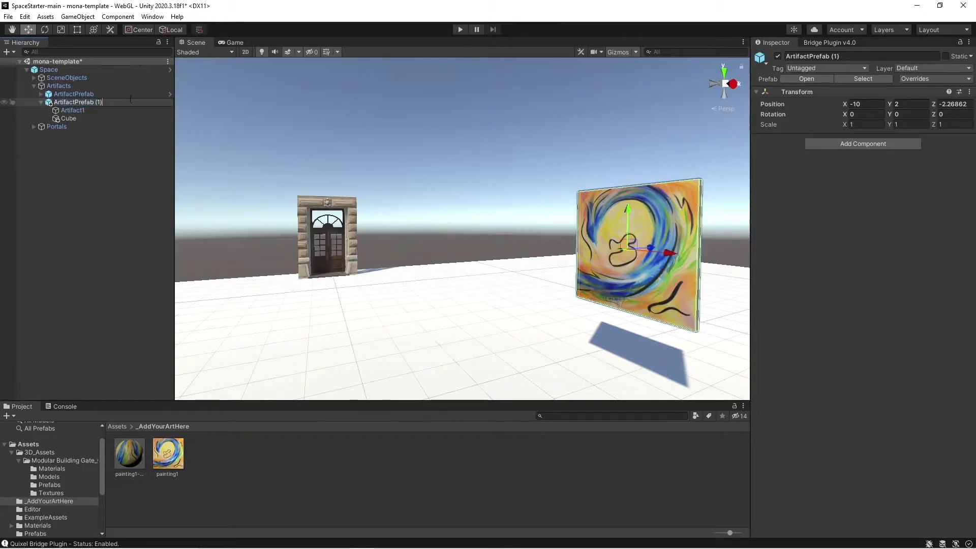
key("BackSpace")
key("BackSpace")
key("BackSpace")
key("BackSpace")
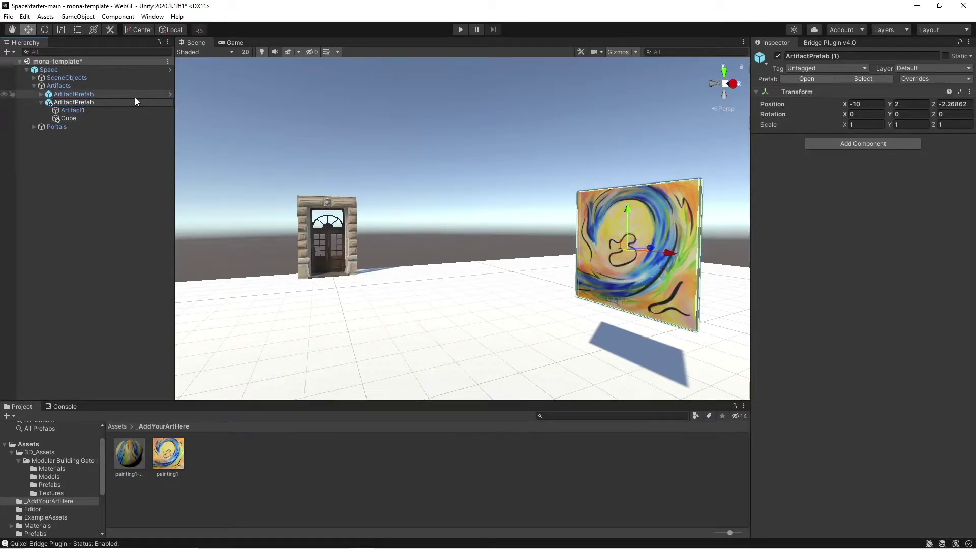
type("2")
key("Return")
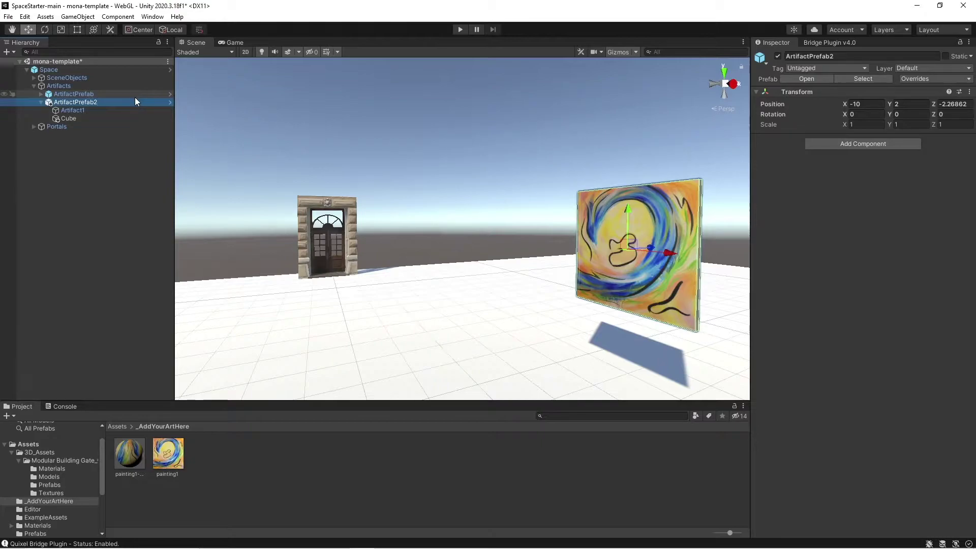
Step: Rename the Artifact1 object inside ArtifactPrefab2 as Artifact2
left_click(100, 112)
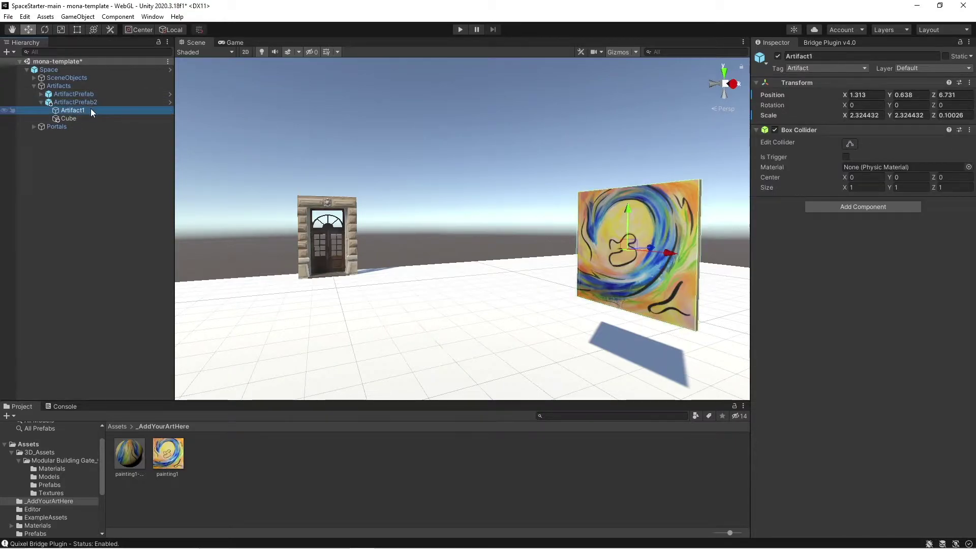
left_click(91, 108)
key("BackSpace")
type("2")
key("Return")
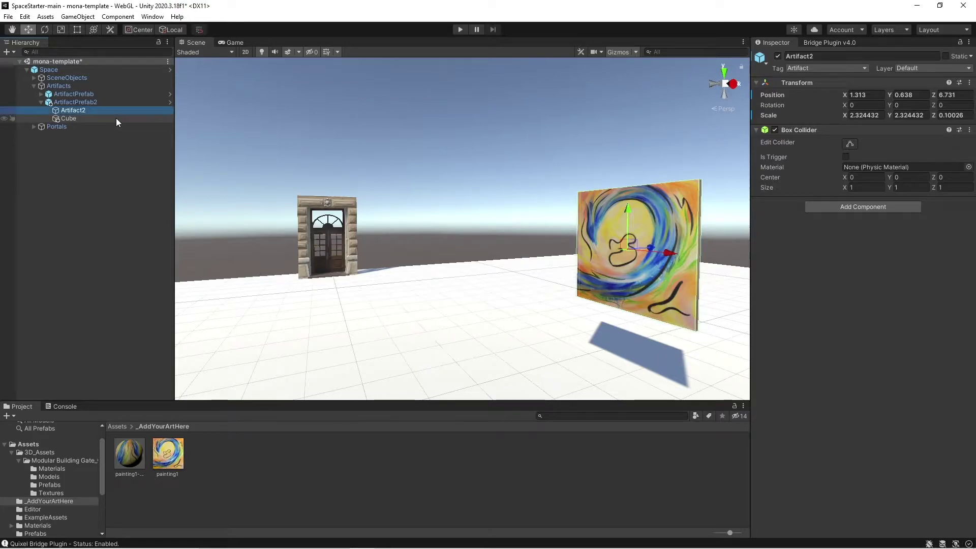
Step: Expand ArtifactPrefab and compare its Artifact1 object with Artifact2 in ArtifactPrefab2, checking that each artifact's name is unique
left_click(41, 93)
left_click(83, 104)
left_click(85, 110)
left_click(86, 102)
left_click(85, 101)
left_click(87, 95)
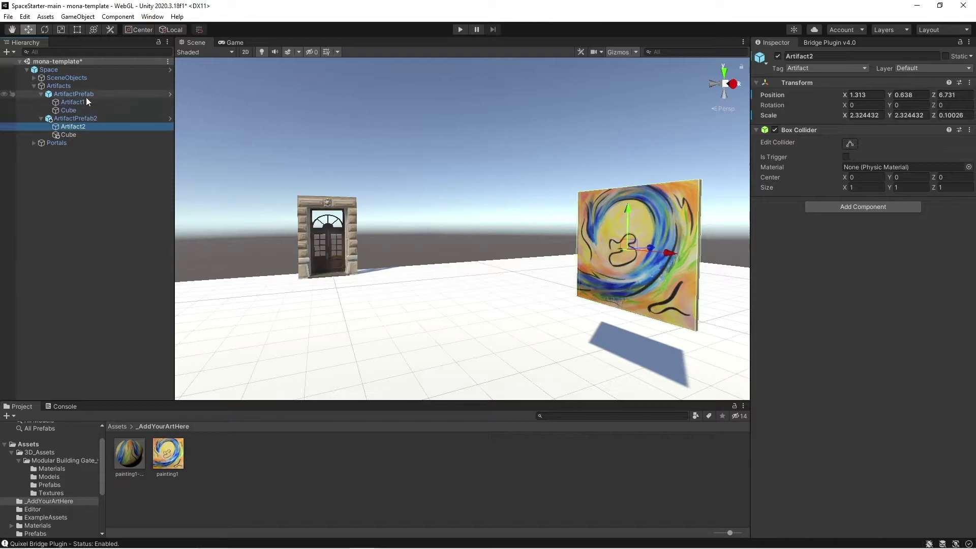
left_click(84, 127)
left_click(87, 102)
left_click(87, 127)
left_click(87, 104)
left_click(87, 126)
left_click(88, 102)
left_click(87, 127)
left_click(89, 102)
left_click(88, 127)
left_click(88, 103)
left_click(87, 128)
left_click(89, 103)
left_click(87, 126)
left_click(89, 102)
left_click(87, 126)
left_click(88, 102)
left_click(84, 127)
left_click(88, 94)
left_click(88, 103)
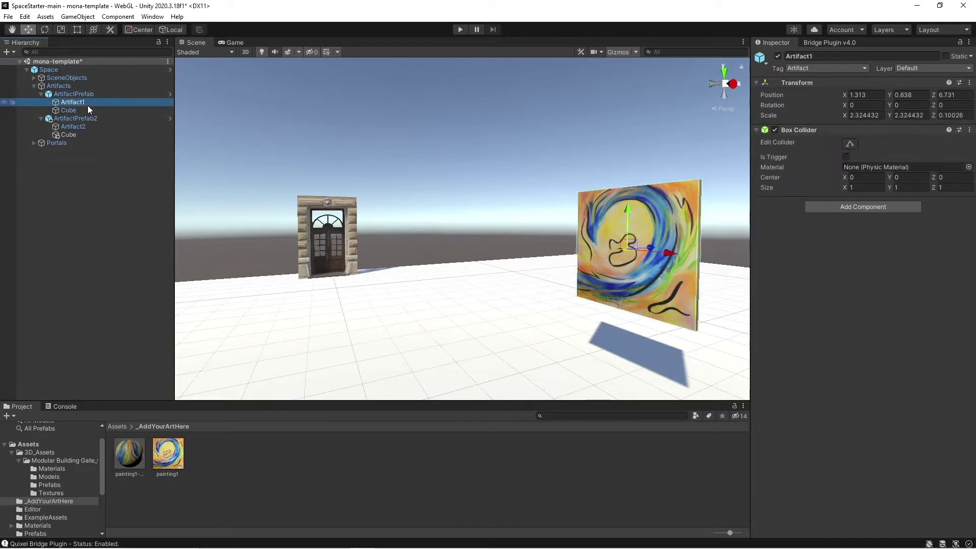
left_click(92, 127)
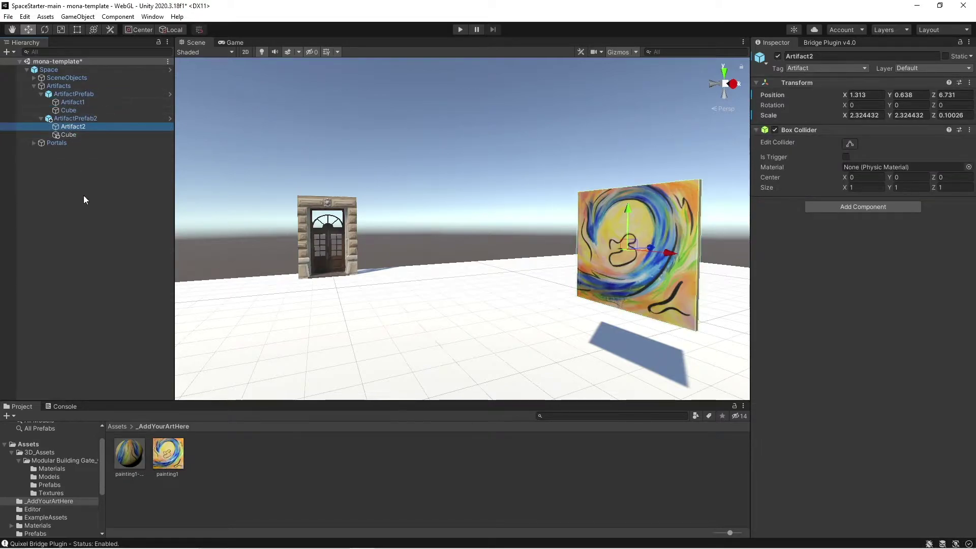
left_click(81, 135)
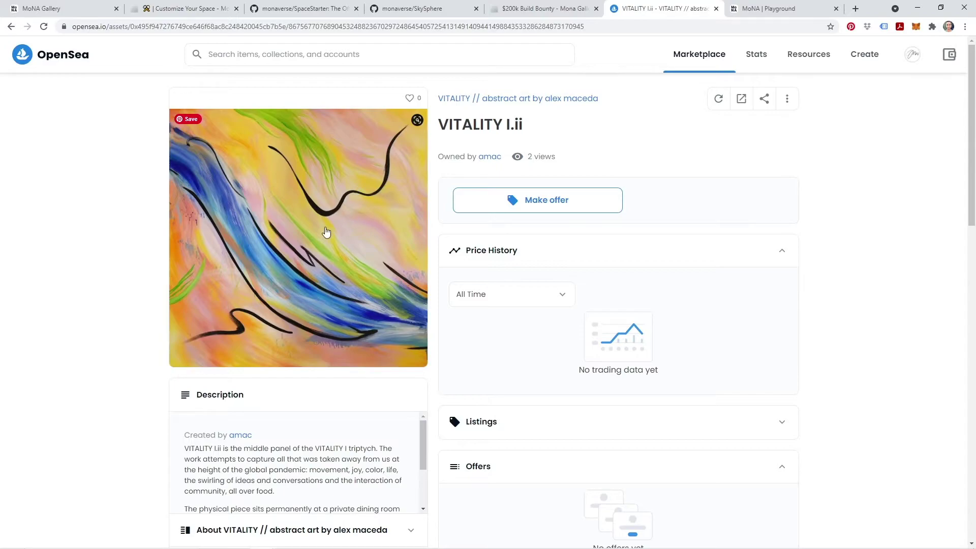
Step: From the OpenSea page in the browser, save the full-size VITALITY I.ii artwork as painting2.jpg in the _AddYourArtHere folder
left_click(326, 217)
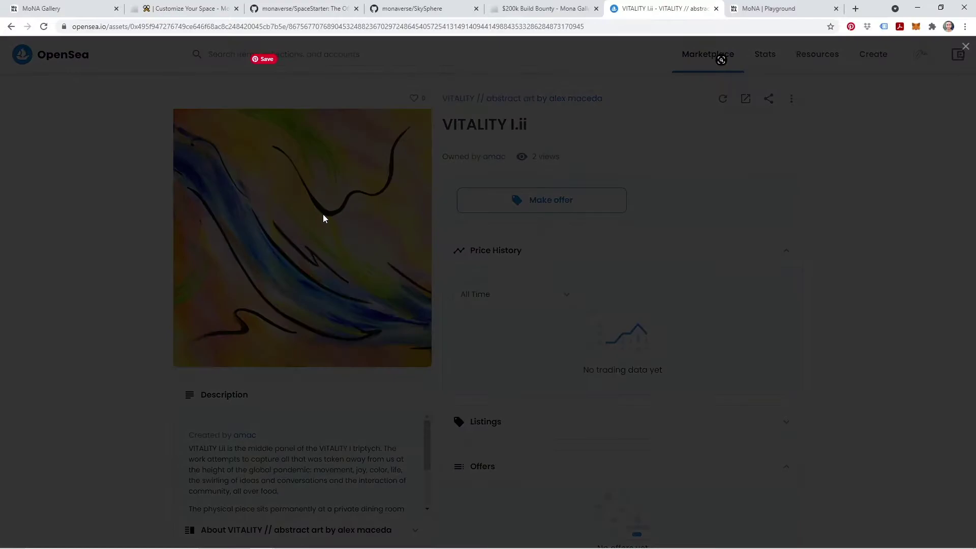
right_click(513, 241)
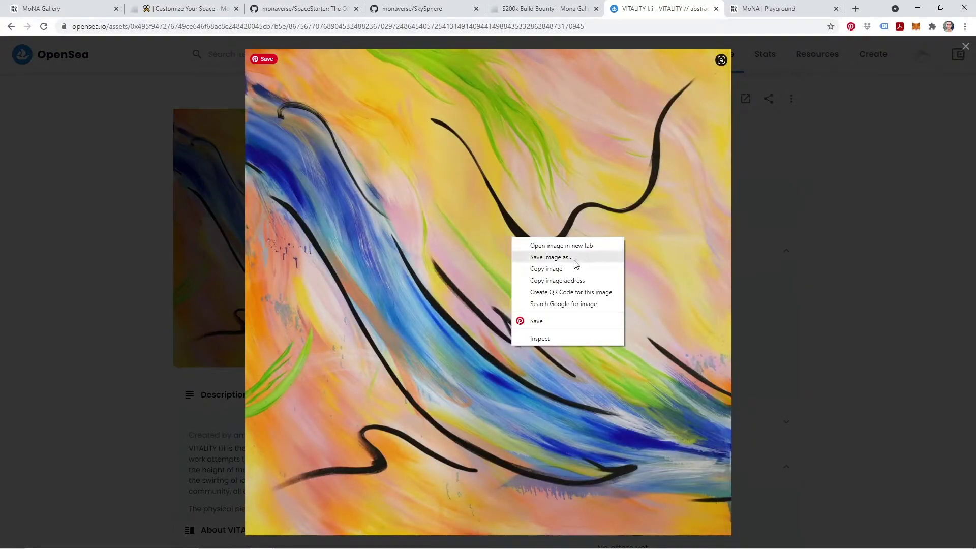
left_click(543, 258)
left_click(120, 103)
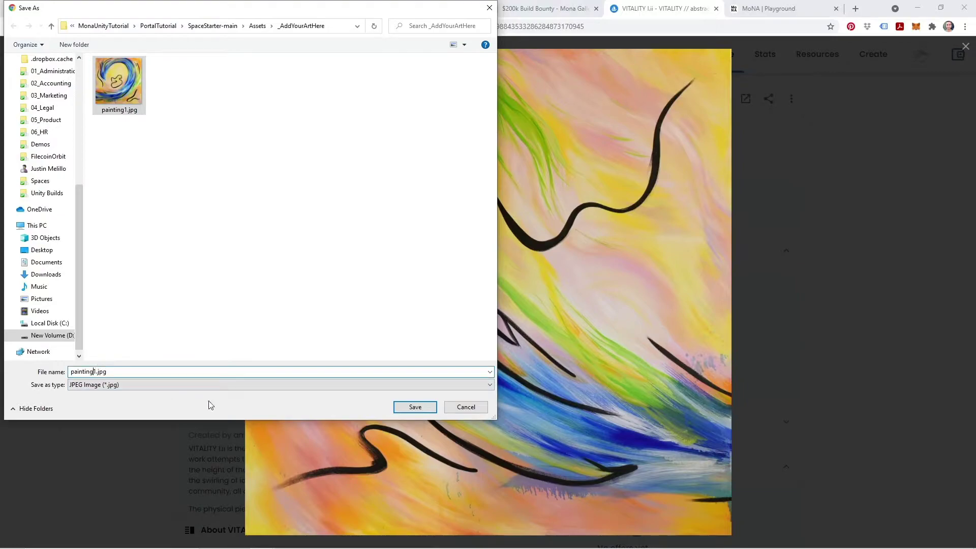
key("Delete")
type("2")
key("Return")
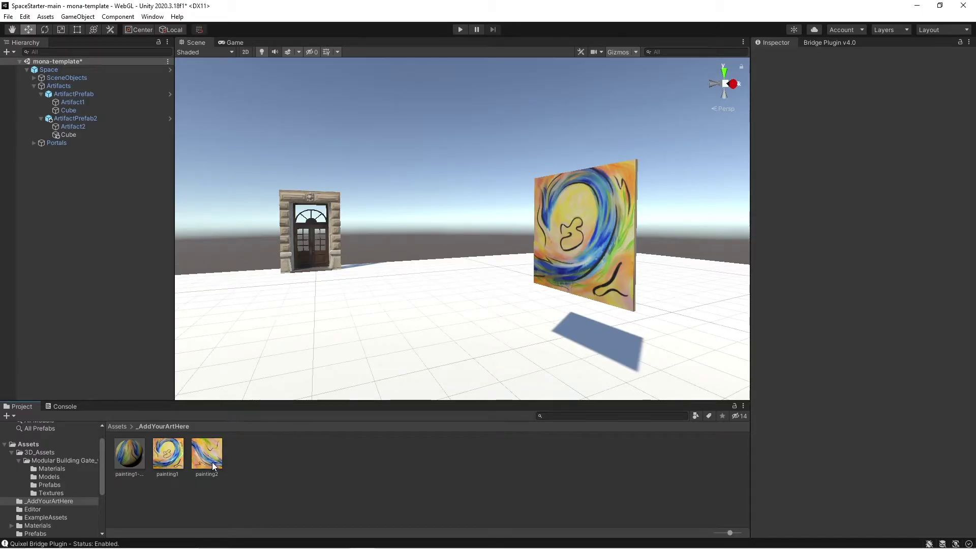
Step: In Unity, create a material named painting2-material in _AddYourArtHere and assign the painting2 texture to its Albedo map
left_click(214, 465)
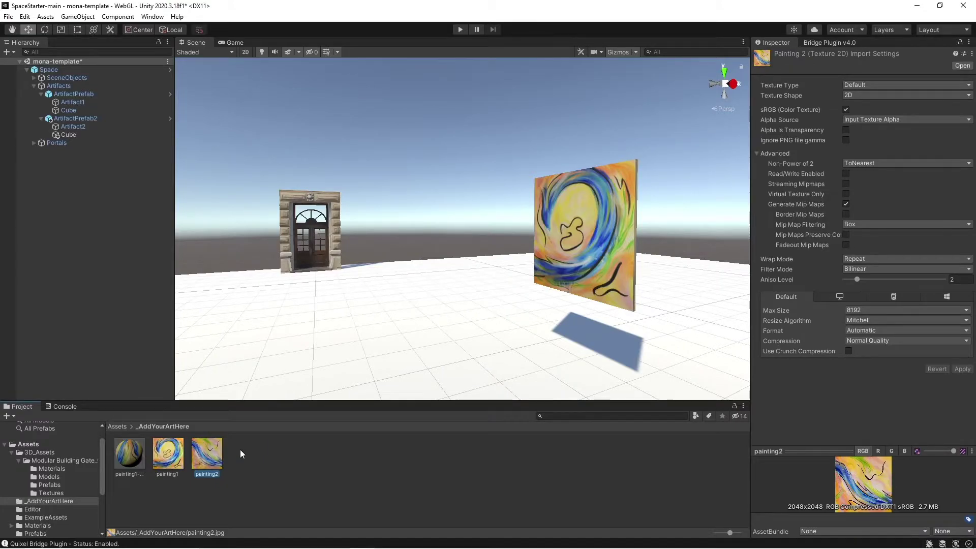
left_click(151, 453)
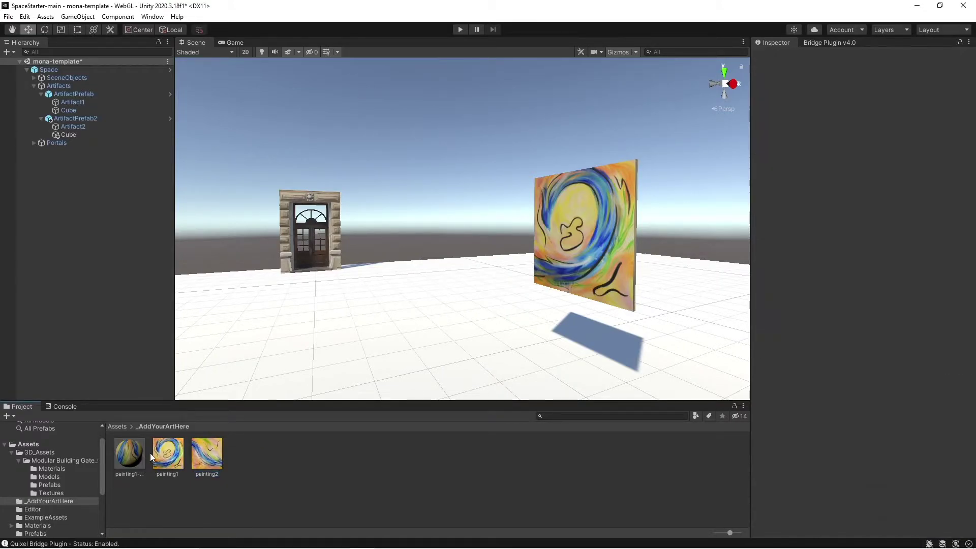
right_click(241, 453)
mouse_move(305, 158)
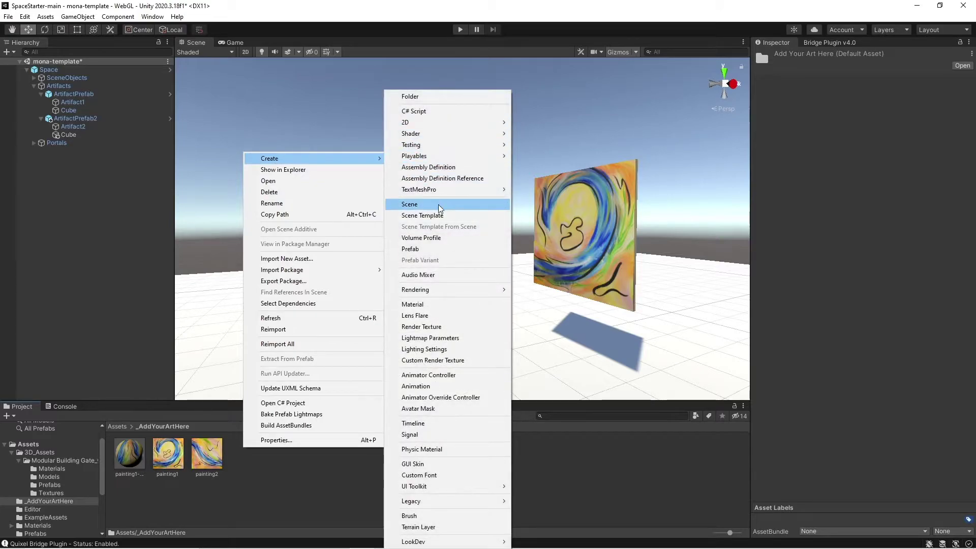
left_click(438, 305)
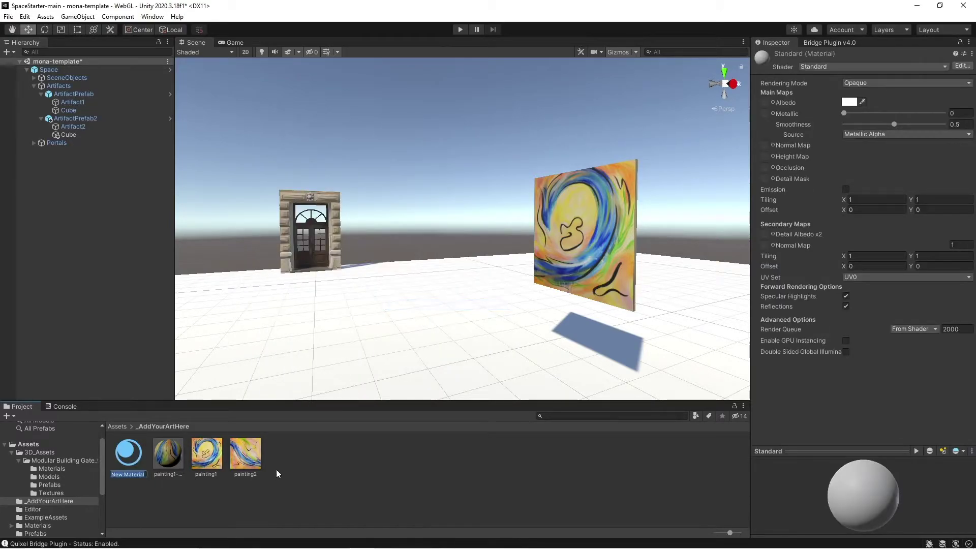
type("painting2-material")
key("Return")
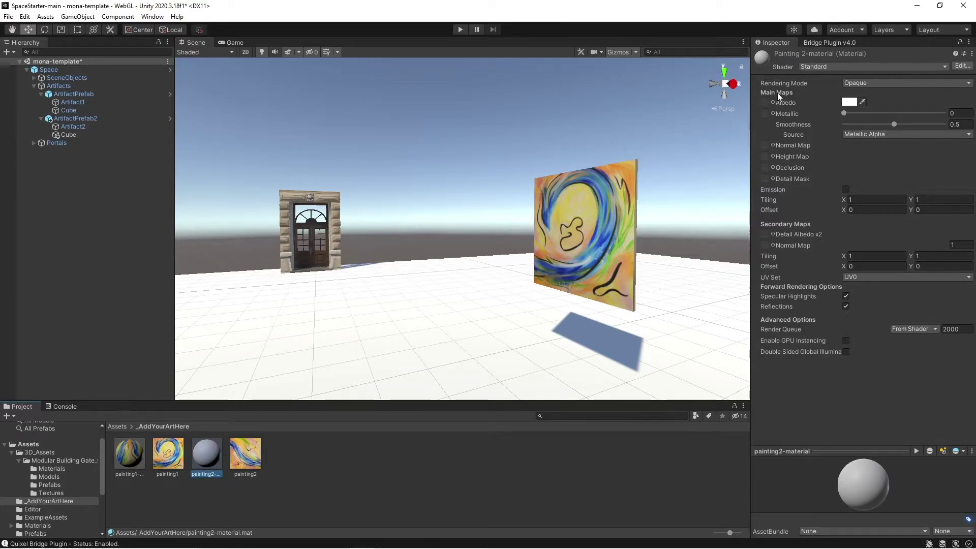
left_click_drag(250, 456, 530, 379)
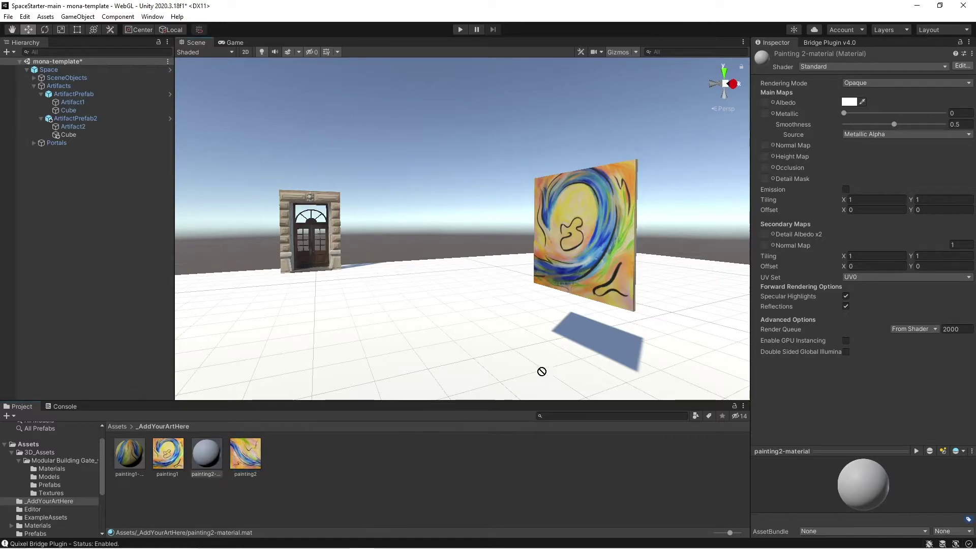
left_click_drag(770, 104, 769, 103)
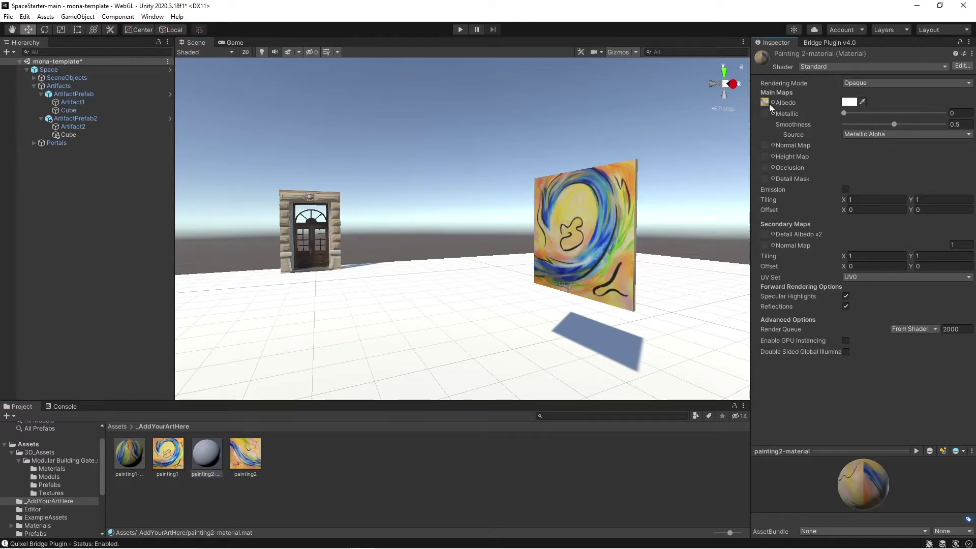
Step: Examine the objects in the Artifacts group to tell the second artifact's cube from its parent prefab
left_click(90, 126)
left_click(85, 136)
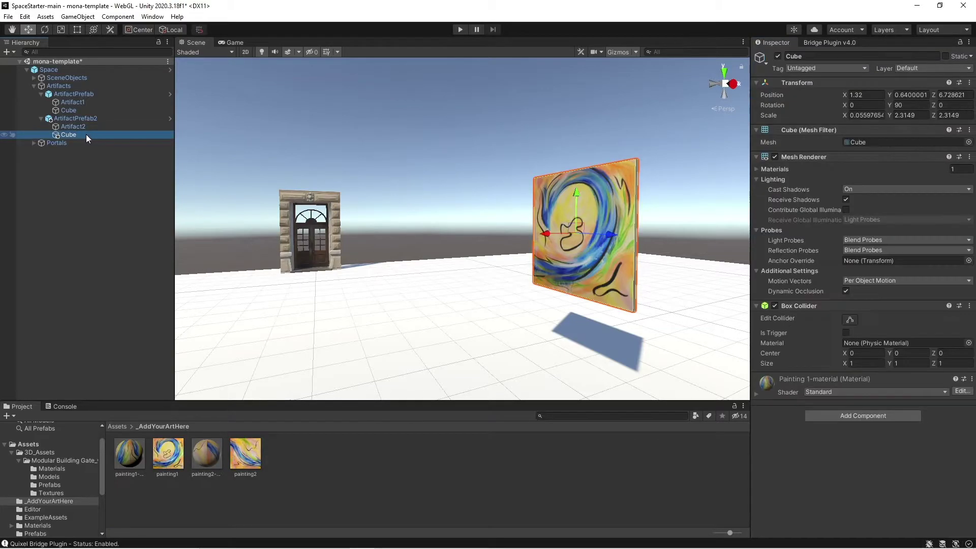
left_click(92, 120)
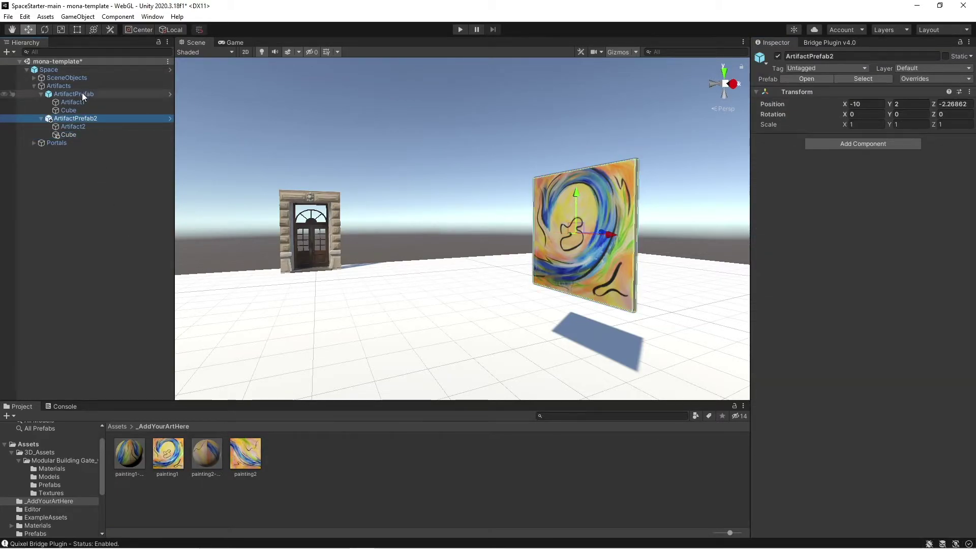
left_click(74, 79)
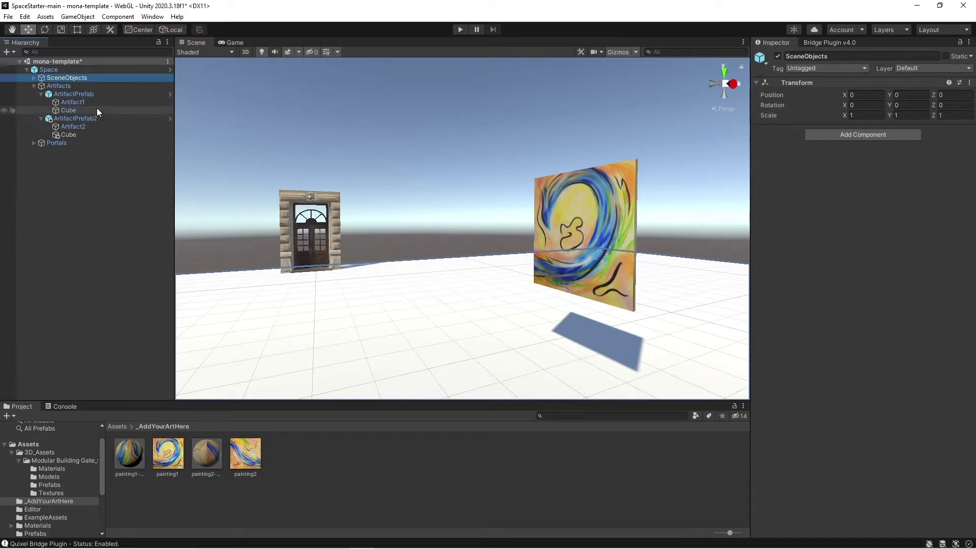
left_click(97, 118)
left_click(87, 93)
left_click(90, 118)
left_click_drag(606, 248, 548, 278, "alt")
middle_click_drag(547, 278, 508, 326)
left_click_drag(495, 259, 528, 262, "alt")
middle_click_drag(529, 261, 536, 234)
mouse_move(523, 234)
left_mouse_down()
mouse_move(307, 257)
mouse_move(543, 246)
mouse_move(531, 246)
left_mouse_up()
key("ctrl+z")
Step: Move ArtifactPrefab2 along the X axis to about -12.33 so it sits edge to edge beside the first painting
left_click_drag(426, 247, 461, 261, "alt")
right_click_drag(463, 262, 464, 211)
left_click(92, 134)
left_click(92, 118)
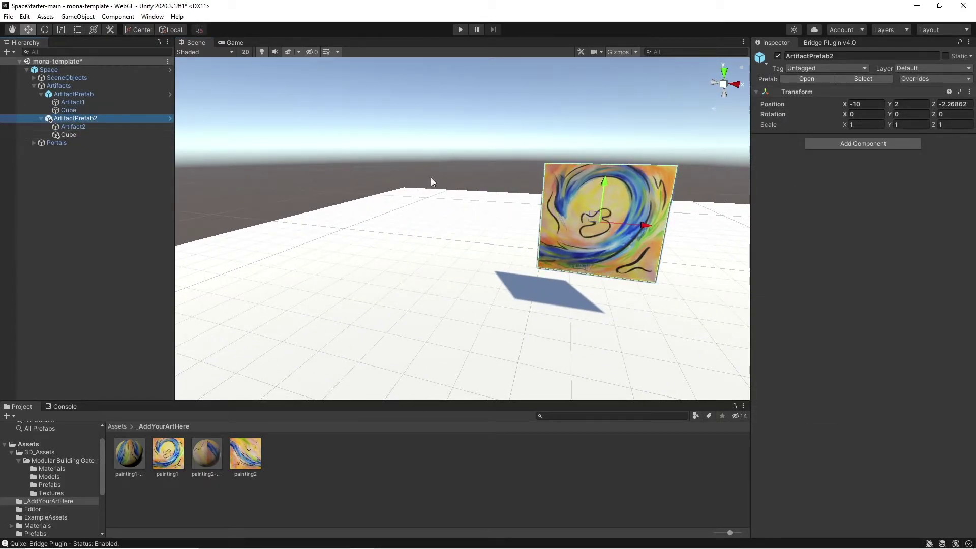
left_click_drag(644, 225, 531, 210)
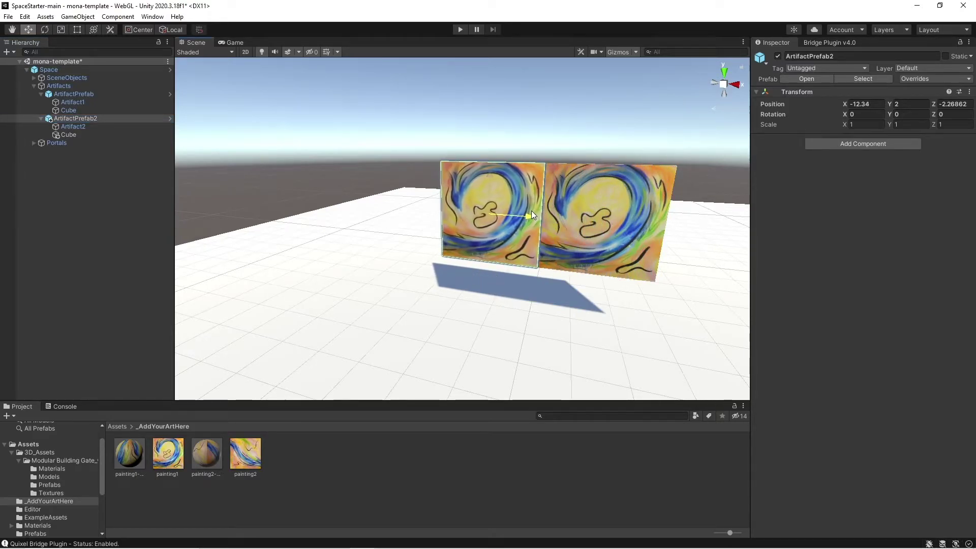
right_click_drag(532, 210, 556, 207)
left_click_drag(556, 207, 536, 189, "alt")
scroll(514, 188, "up", 5)
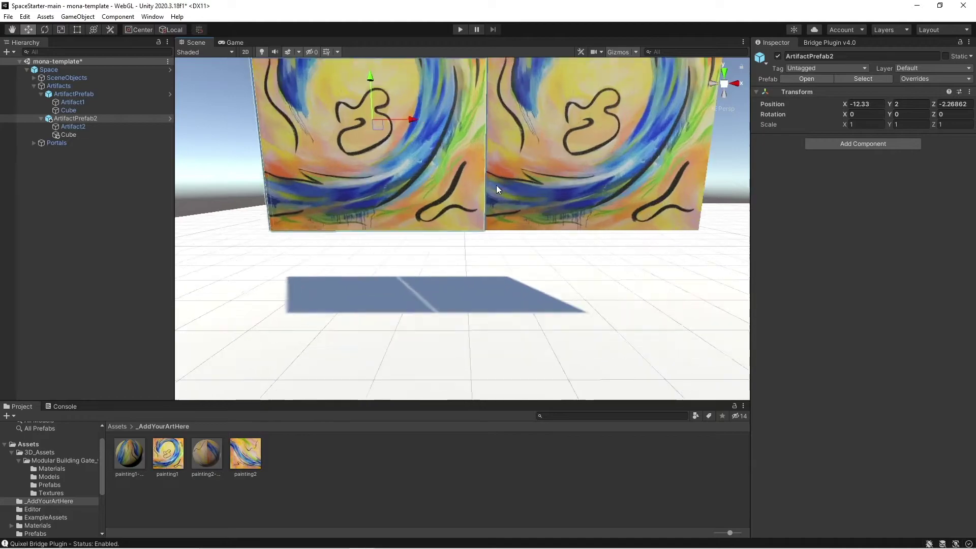
Step: Rename the Cube inside ArtifactPrefab2 as Cube2
left_click(93, 110)
left_click(76, 134)
left_click(74, 111)
left_click(70, 143)
left_click(72, 110)
left_click(75, 134)
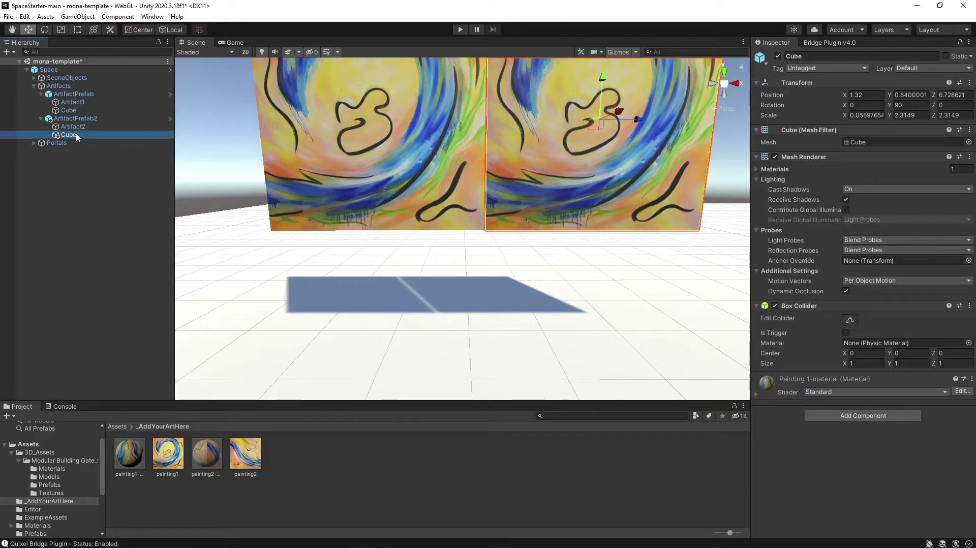
left_click(68, 135)
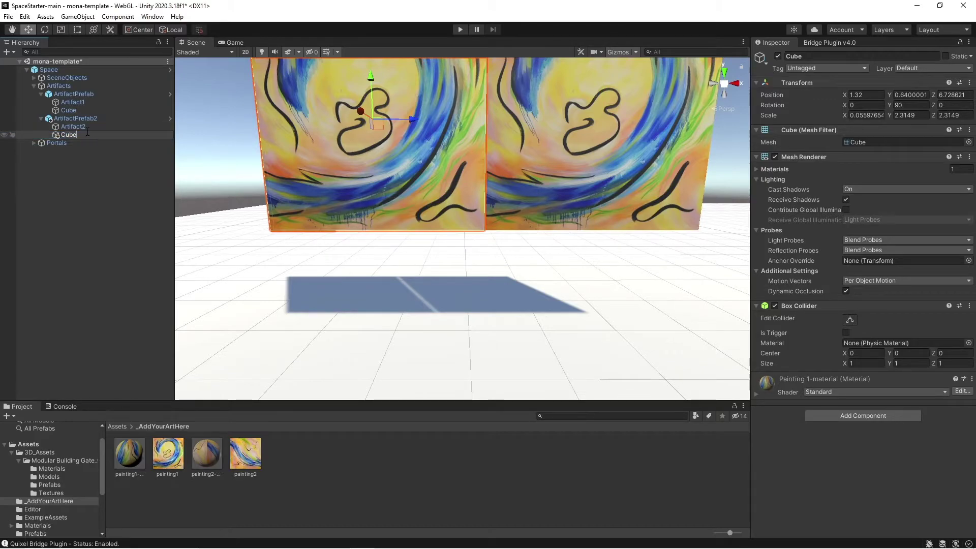
Step: Apply painting2-material to Cube2 and look over the two paintings side by side
scroll(313, 143, "down", 3)
mouse_move(313, 144)
middle_mouse_down()
mouse_move(319, 181)
mouse_move(315, 175)
middle_mouse_up()
mouse_move(206, 458)
left_mouse_down()
mouse_move(383, 298)
mouse_move(341, 164)
left_mouse_up()
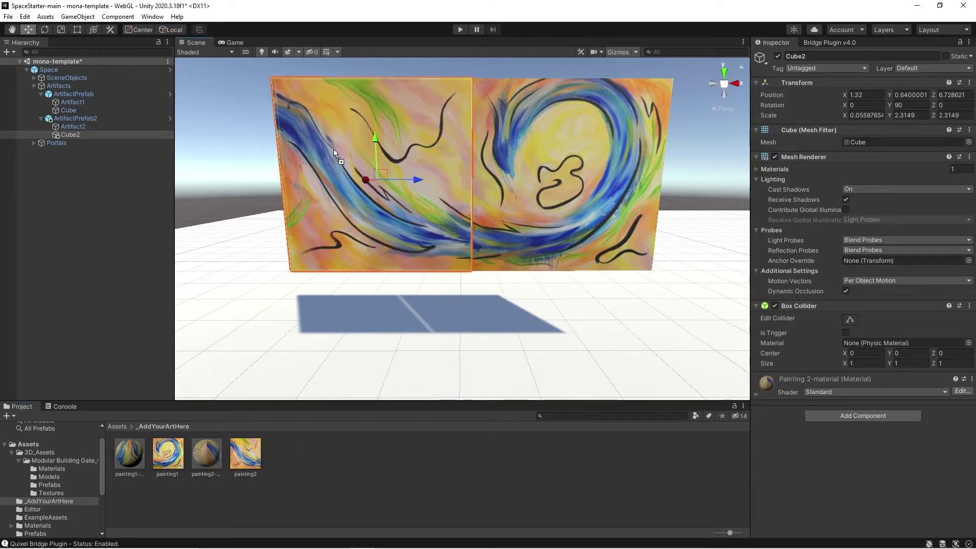
mouse_move(398, 266)
middle_mouse_down()
mouse_move(391, 189)
mouse_move(386, 218)
middle_mouse_up()
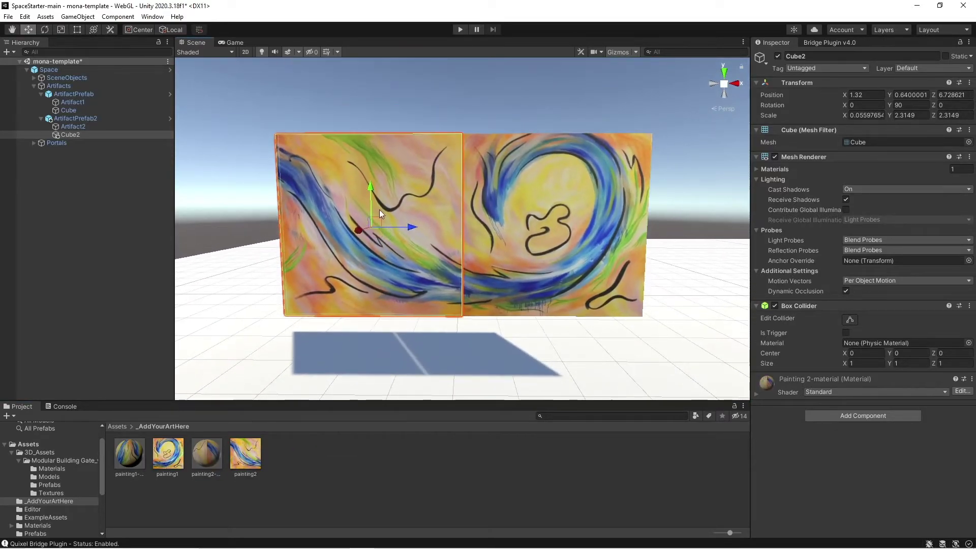
left_click(378, 109)
right_click_drag(391, 213, 396, 195)
middle_click_drag(397, 204, 400, 171)
right_click_drag(411, 197, 371, 199)
middle_click_drag(391, 203, 359, 192)
mouse_move(358, 192)
left_mouse_down("alt")
mouse_move(398, 191)
mouse_move(365, 161)
left_mouse_up("alt")
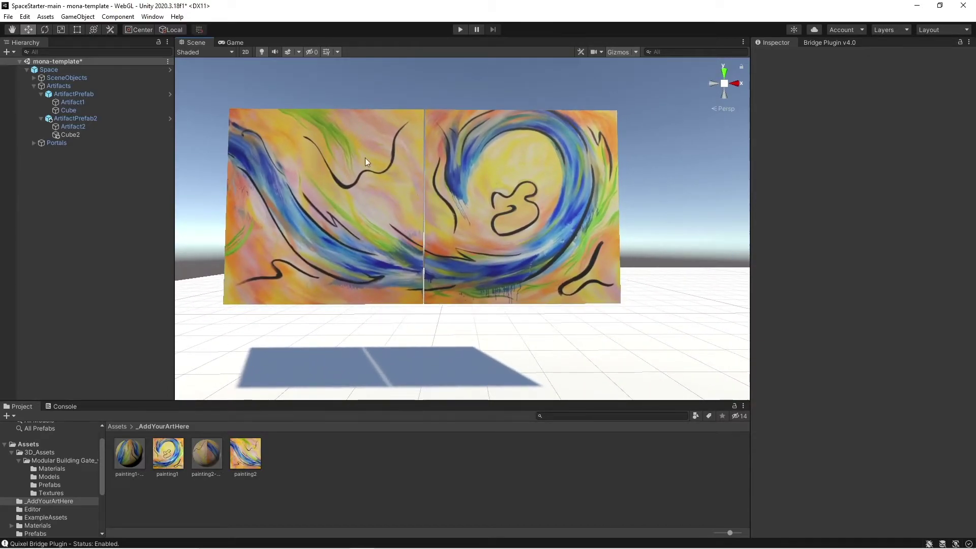
Step: Examine Artifact2's box collider outline around the second painting from the side and the front
left_click(77, 126)
middle_click_drag(314, 182, 438, 195)
right_click_drag(376, 200, 438, 227)
middle_click_drag(402, 223, 536, 265)
scroll(445, 242, "up", 2)
middle_click_drag(446, 242, 438, 241)
scroll(437, 241, "up", 3)
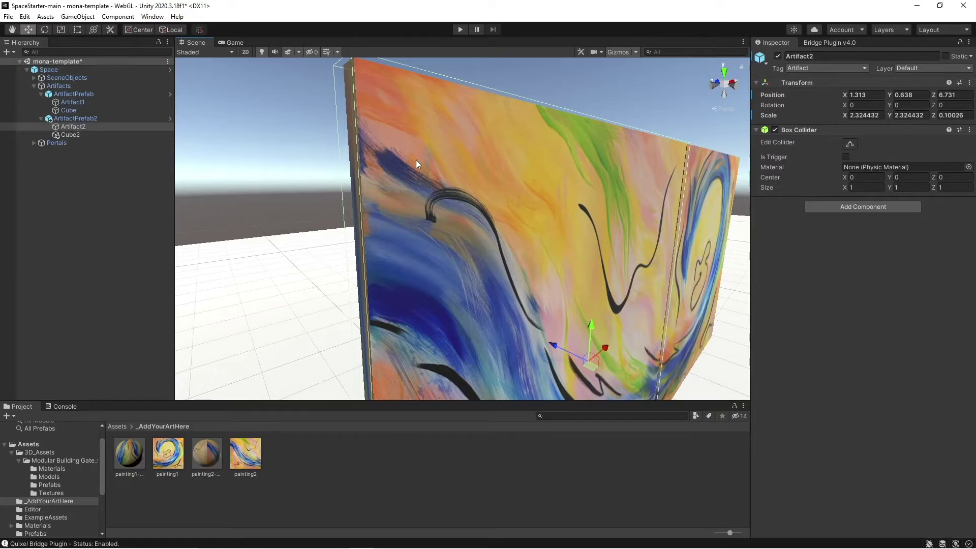
scroll(416, 164, "down", 3)
middle_click_drag(335, 175, 444, 209)
right_click_drag(445, 209, 376, 203)
middle_click_drag(508, 211, 463, 231)
scroll(463, 231, "down", 5)
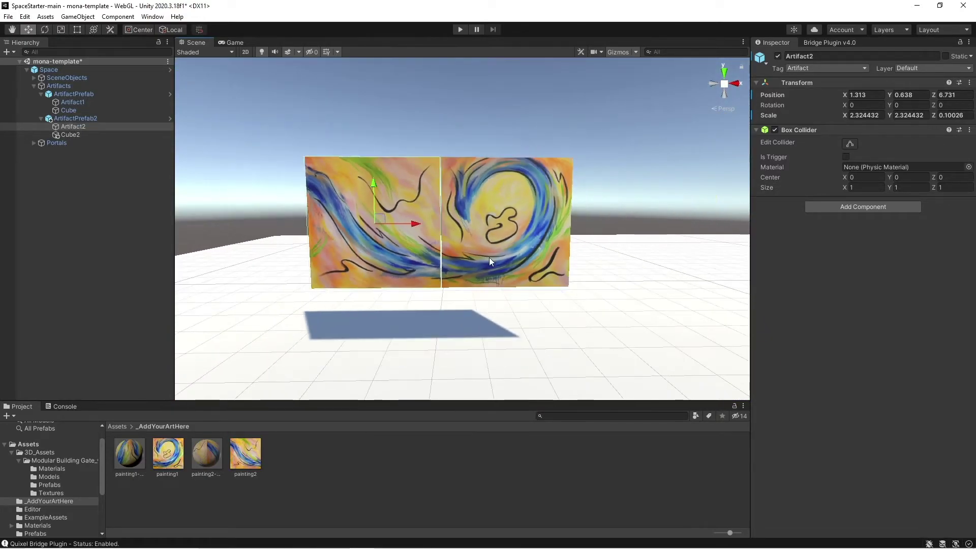
Step: Review the second artifact's structure by inspecting ArtifactPrefab2, its Artifact2 collider and its Cube2 mesh in turn
left_click(97, 118)
left_click(87, 126)
left_click(89, 119)
left_click(89, 125)
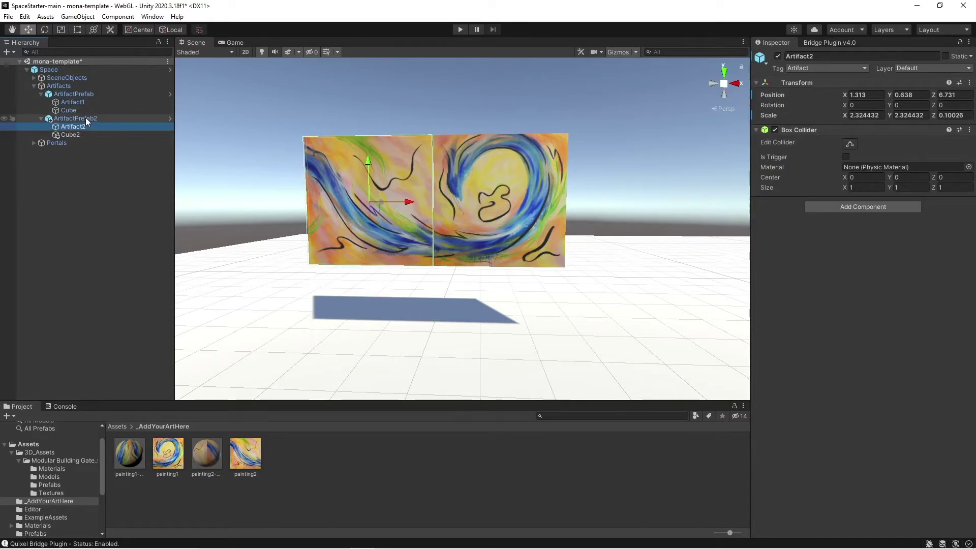
left_click(81, 118)
left_click(73, 127)
left_click(77, 120)
left_click(76, 127)
left_click(75, 135)
left_click(79, 120)
left_click(81, 127)
left_click(79, 134)
left_click(81, 120)
left_click(81, 127)
left_click(80, 134)
left_click(82, 120)
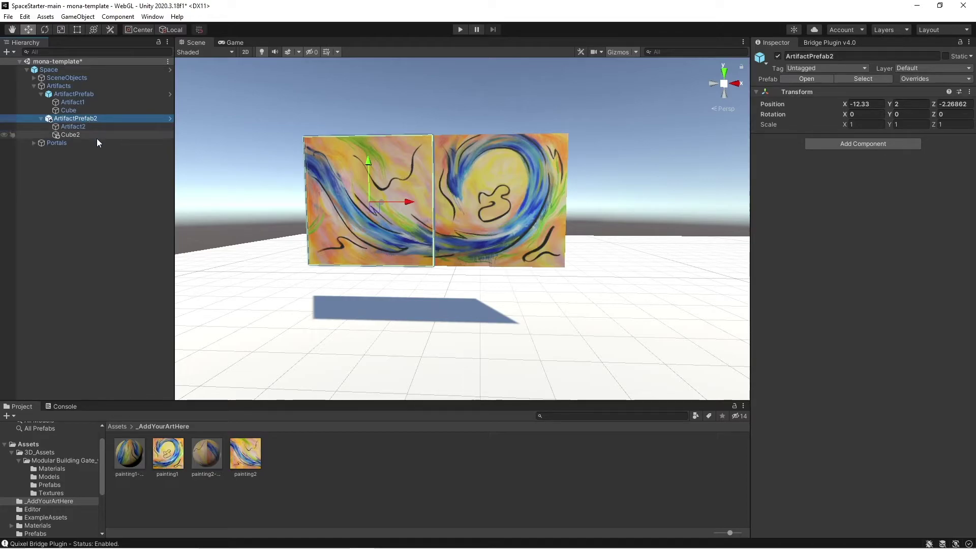
left_click(93, 127)
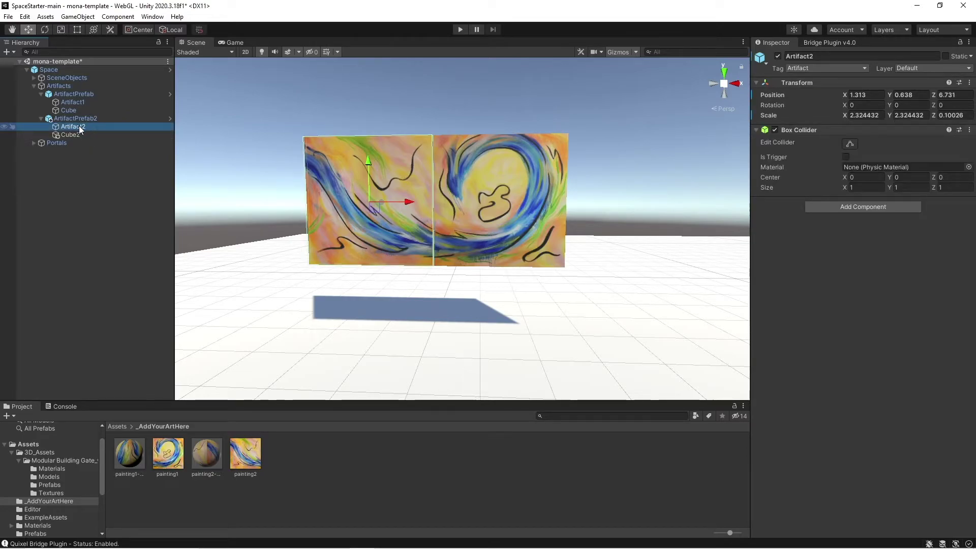
scroll(308, 154, "up", 5)
middle_click_drag(309, 153, 352, 177)
left_click(84, 134)
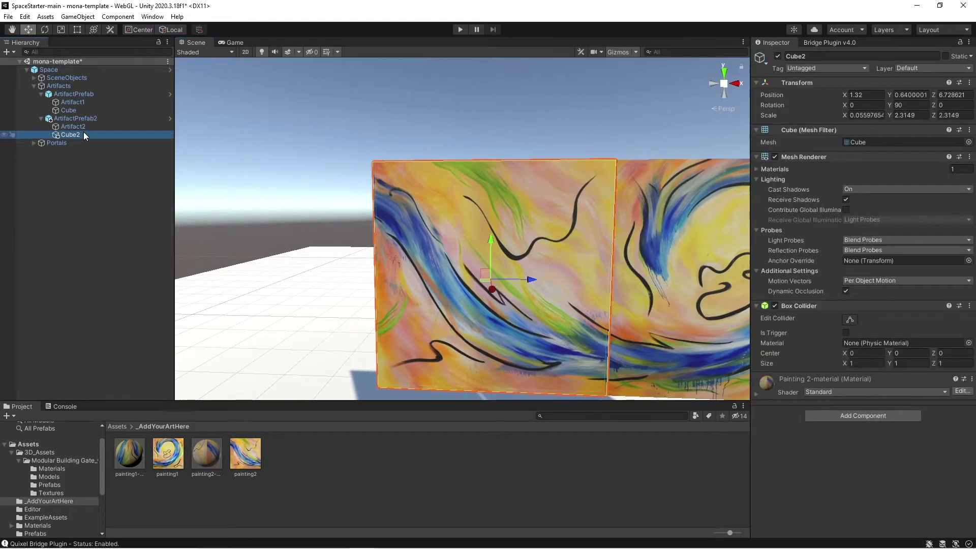
scroll(485, 245, "down", 6)
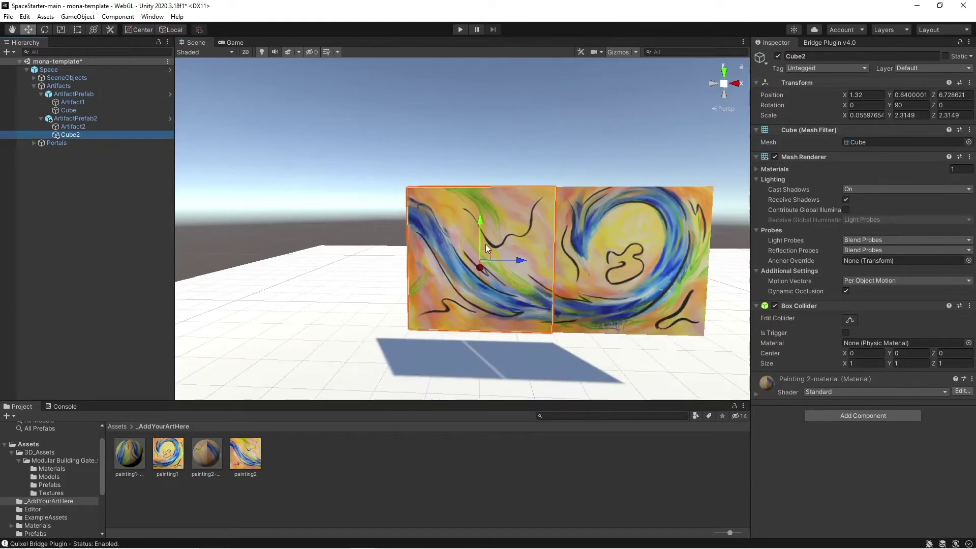
Step: Review the pending prefab overrides of ArtifactPrefab2 without applying or reverting them
left_click(425, 170)
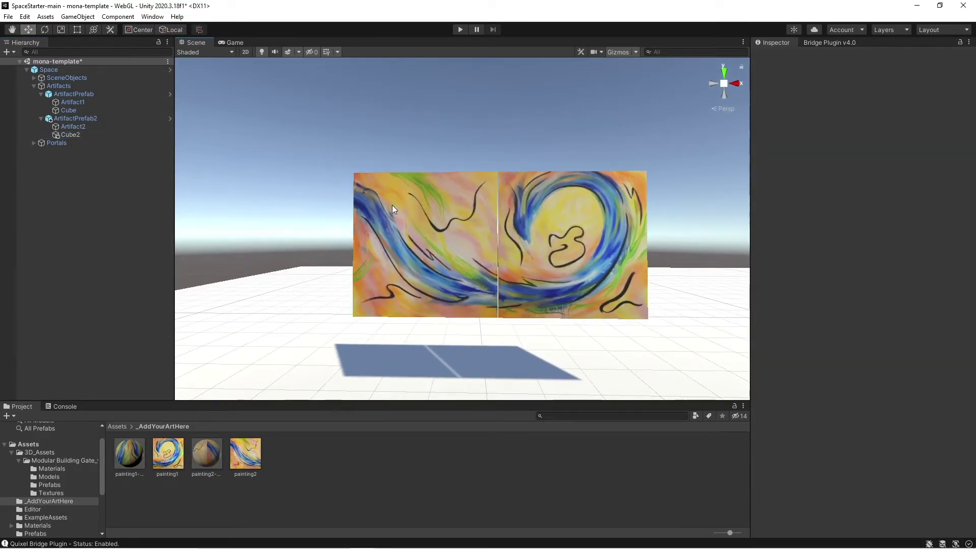
left_click(85, 127)
left_click(85, 119)
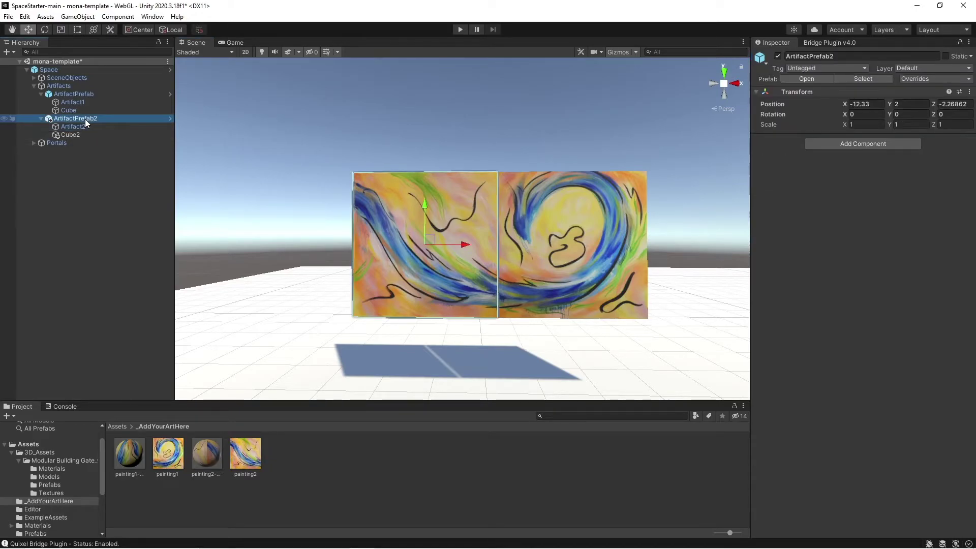
left_click(928, 77)
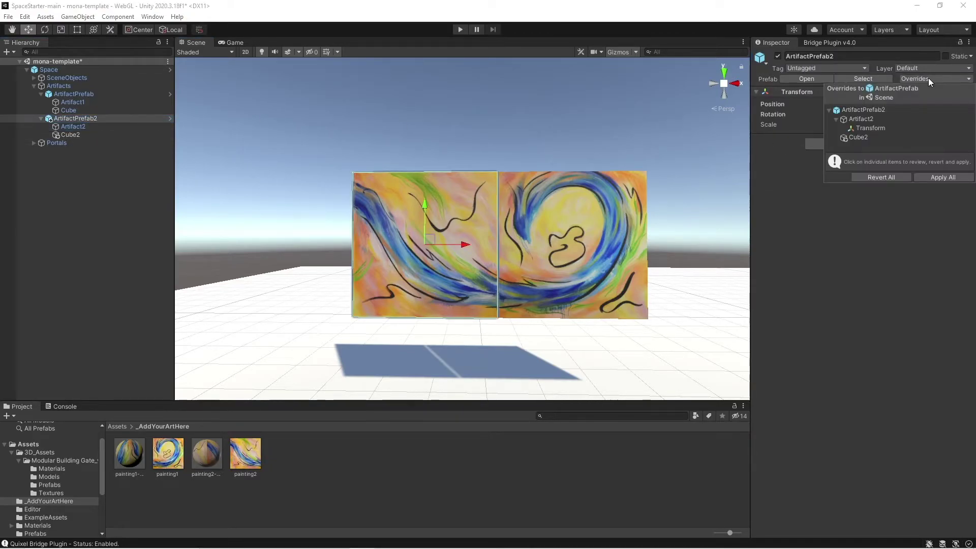
left_click(794, 243)
Step: Apply all overrides to the Space prefab and check its overrides again
left_click(51, 70)
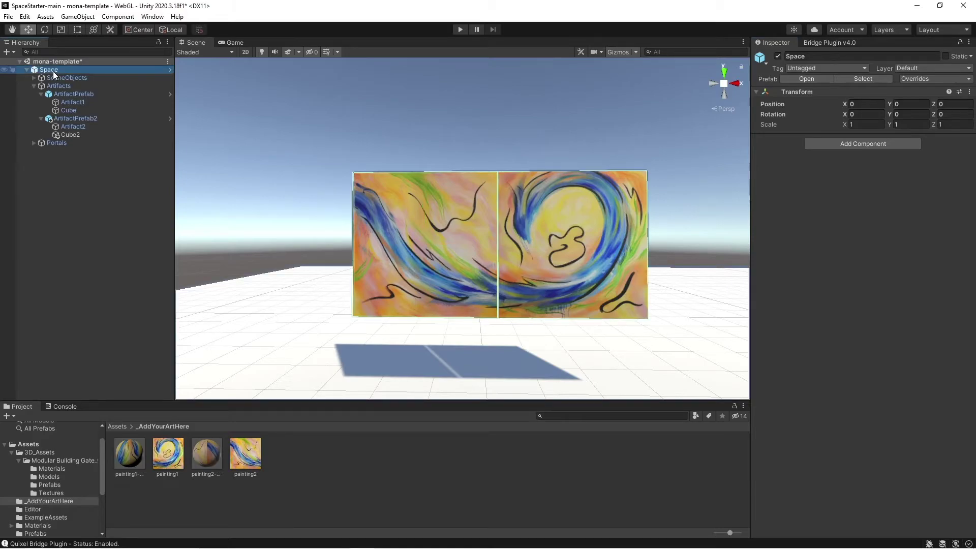
left_click(924, 81)
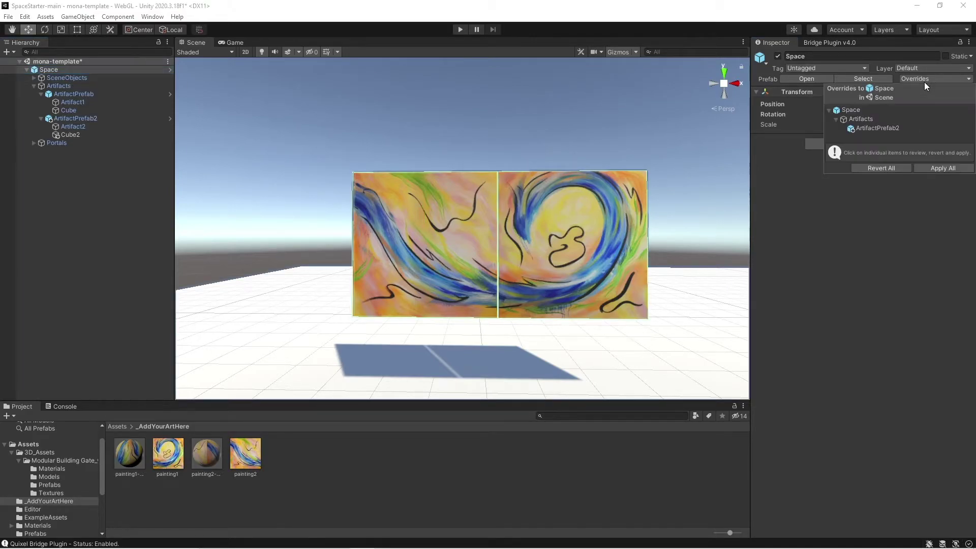
left_click(947, 167)
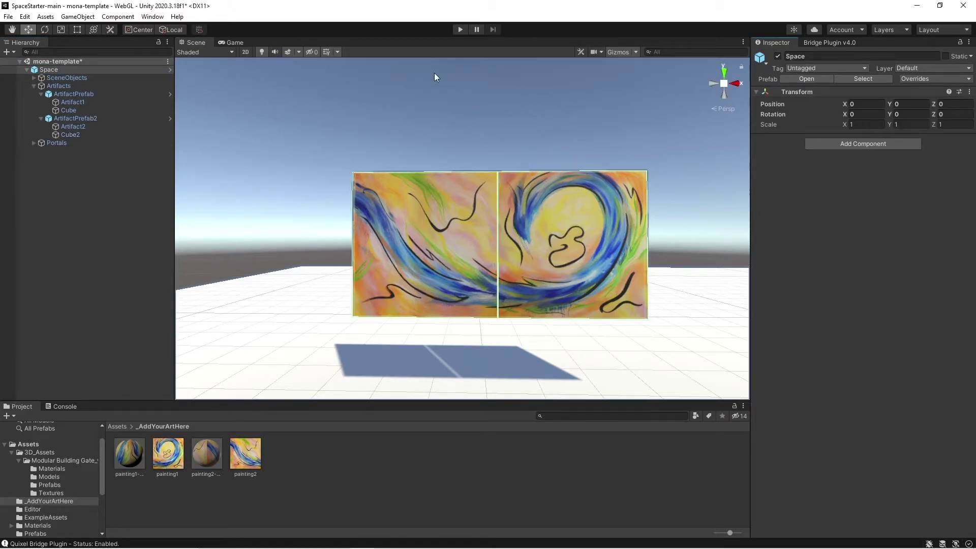
left_click(106, 117)
left_click(86, 70)
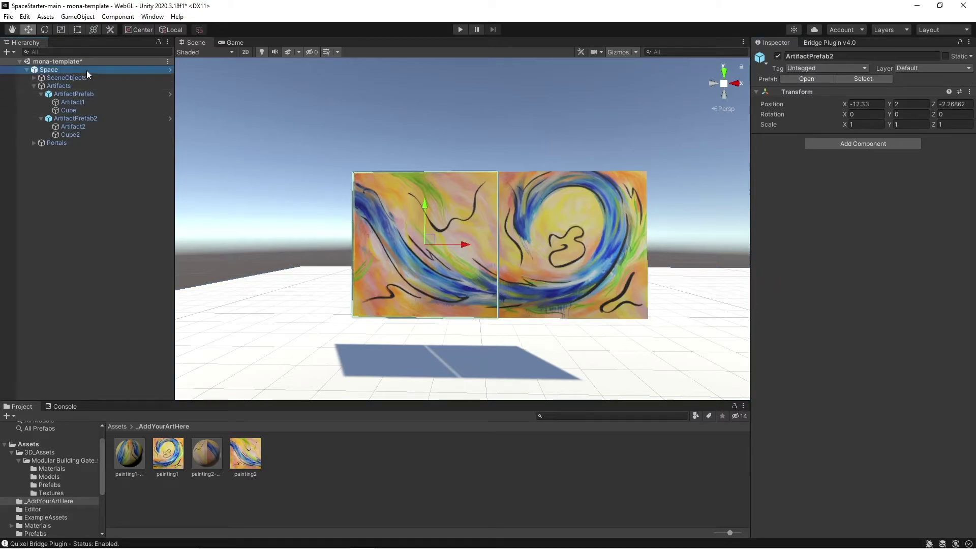
left_click(948, 79)
left_click(932, 233)
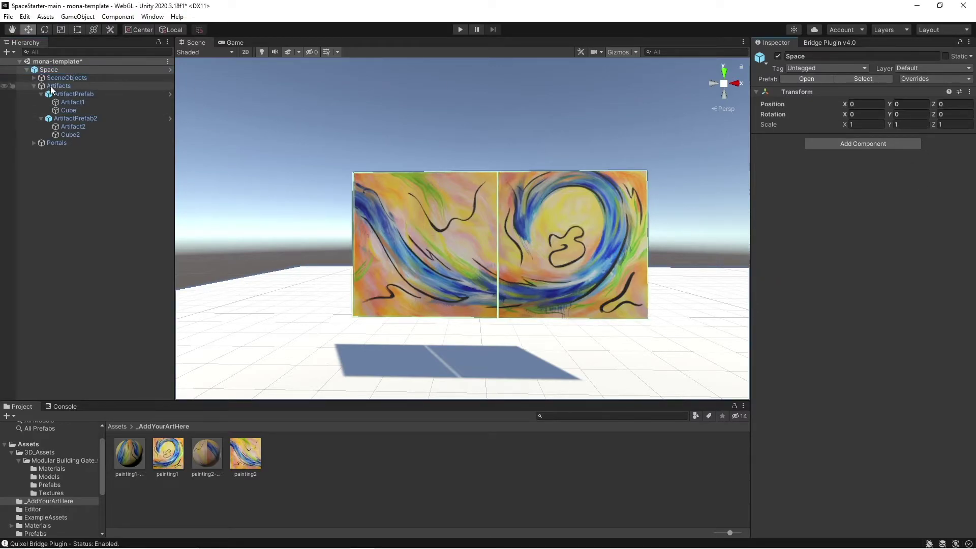
Step: Save the mona-template scene and build the project's AssetBundles
left_click(8, 16)
left_click(20, 65)
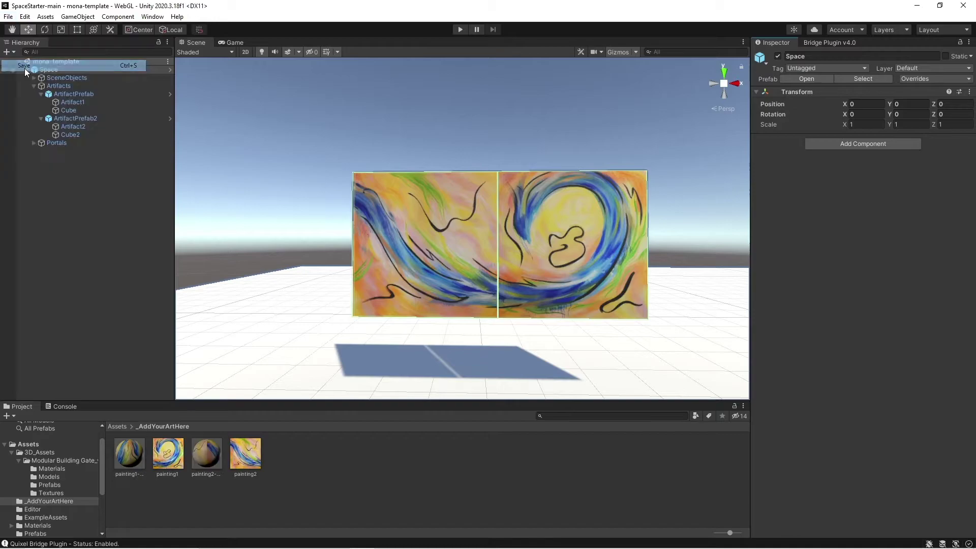
left_click(44, 16)
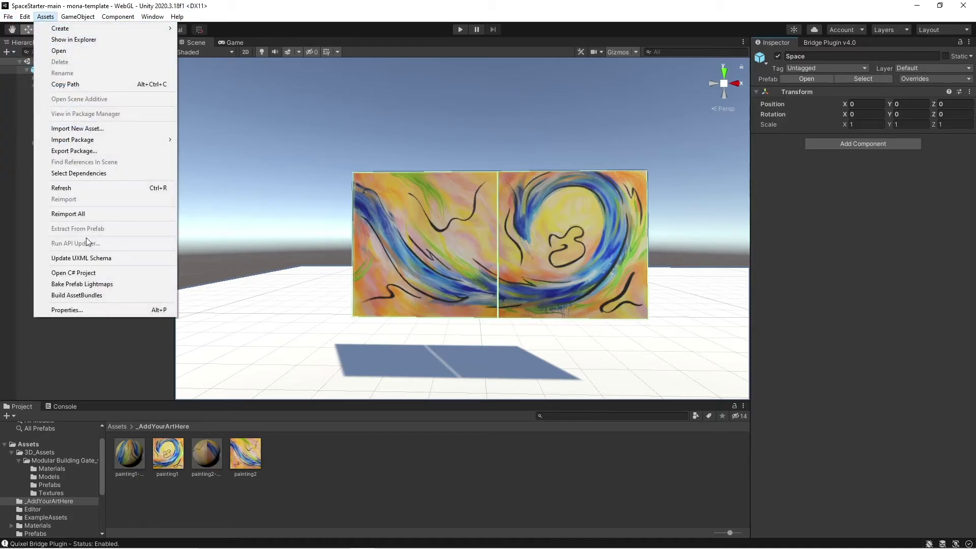
left_click(90, 295)
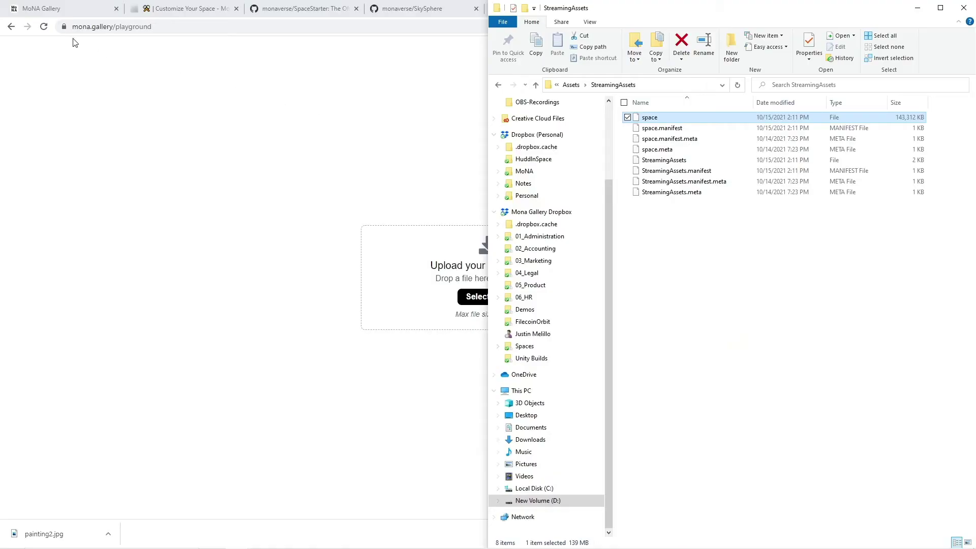
Step: Switch to the Mona playground page in the browser and upload the space bundle file from the StreamingAssets folder
left_click(733, 384)
left_click_drag(656, 124, 425, 275)
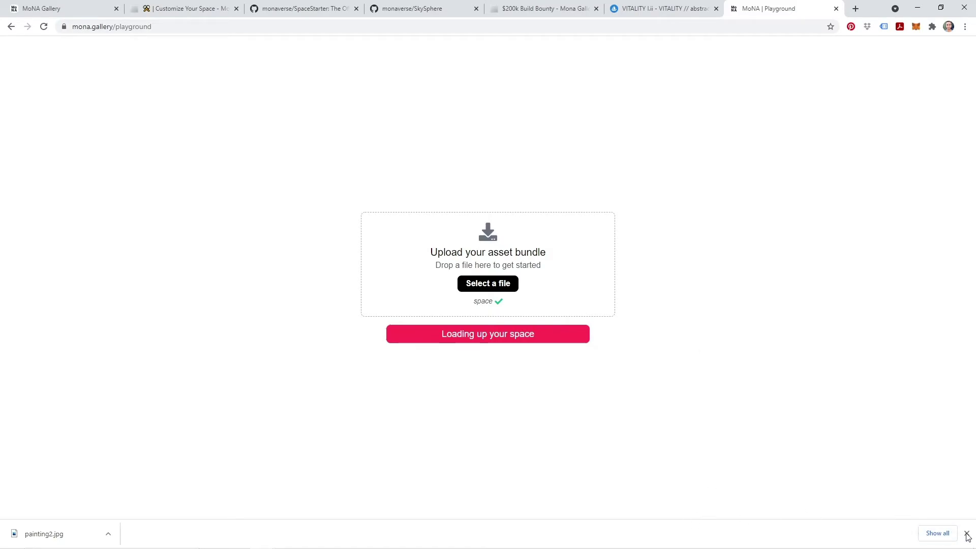
left_click(966, 534)
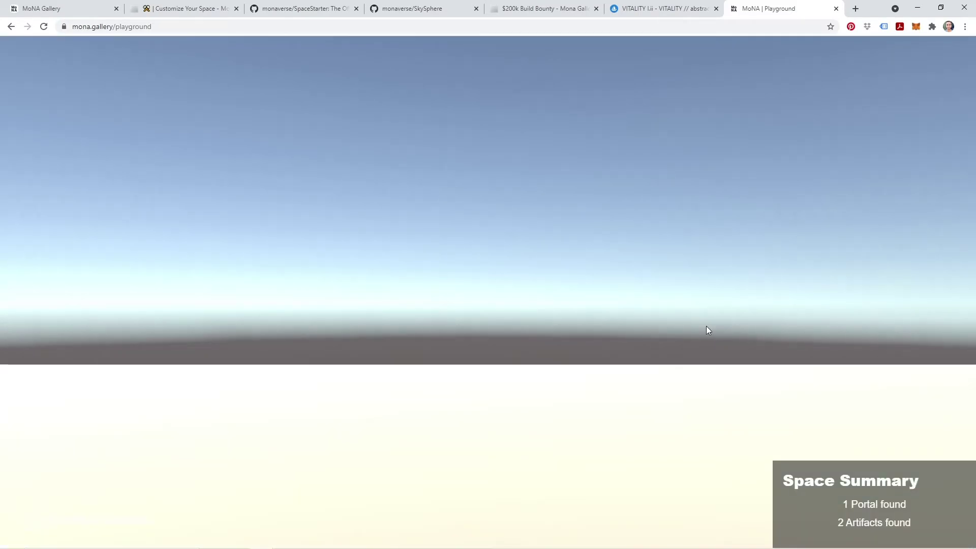
Step: Enter the loaded space and walk the avatar up to the second painting to bring up its artifact prompt
left_click(706, 326)
key("w")
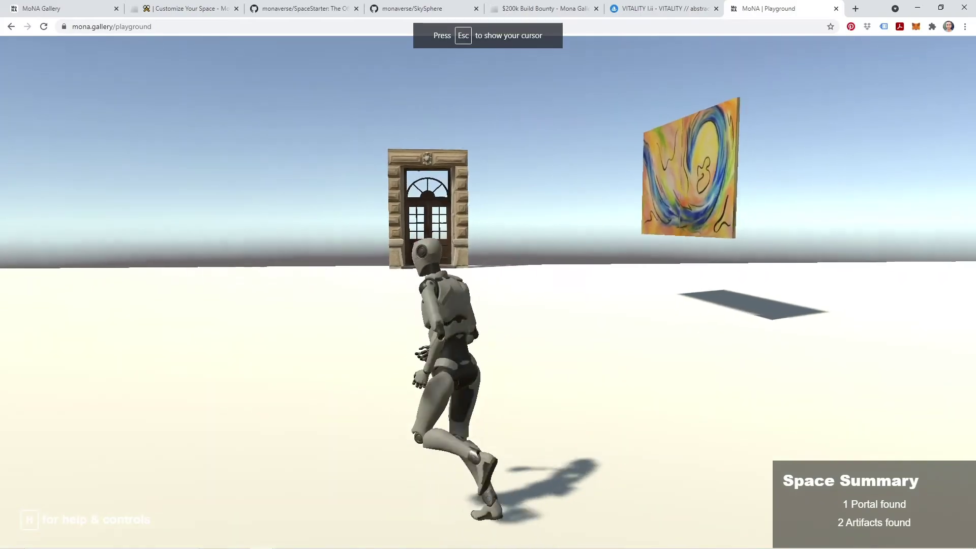
key("w")
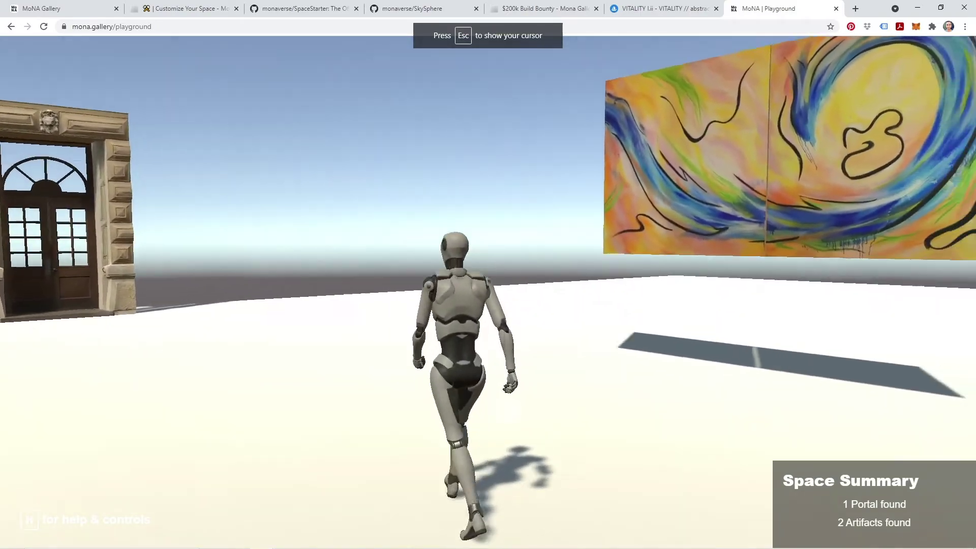
key("a")
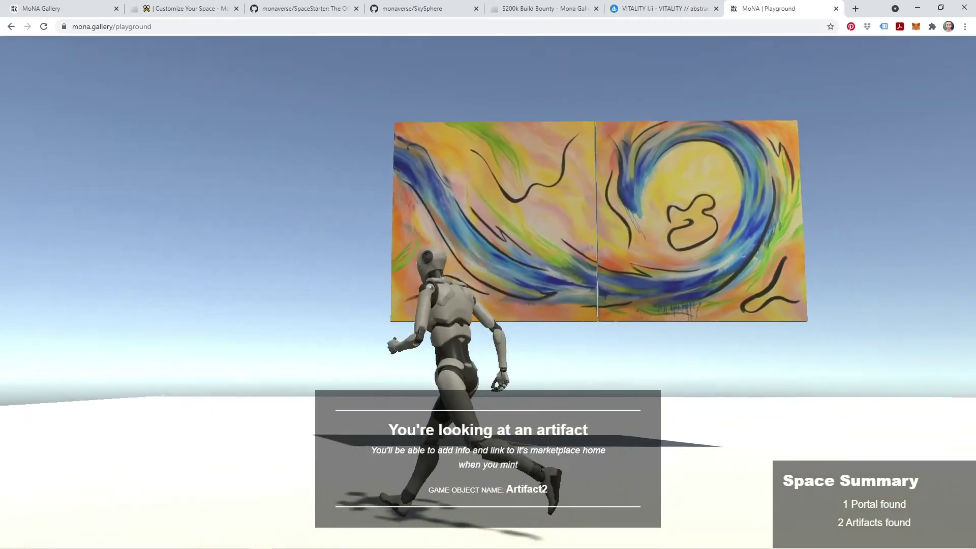
Step: Move the avatar over to the first painting and check the game object name in its artifact prompt
key("w")
key("a")
key("d")
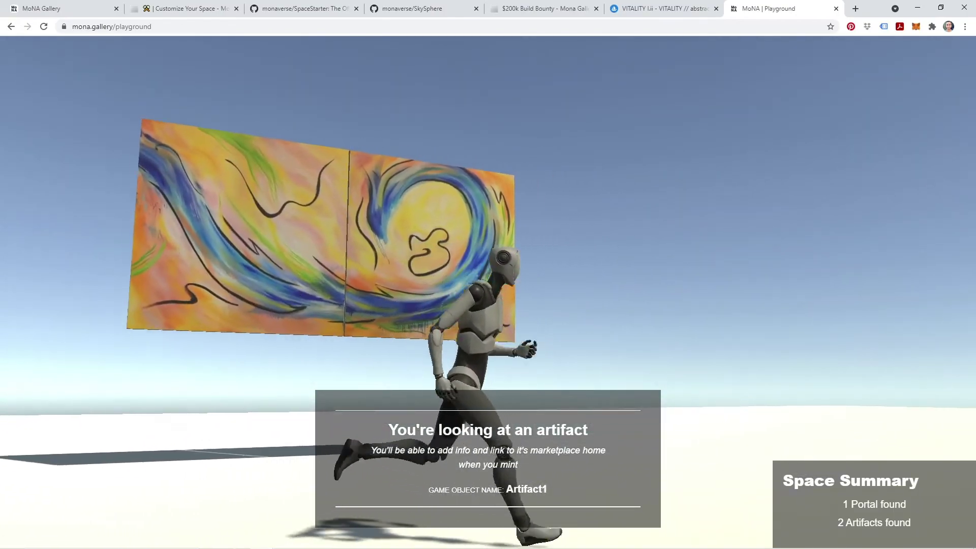
key("w")
key("a")
key("d")
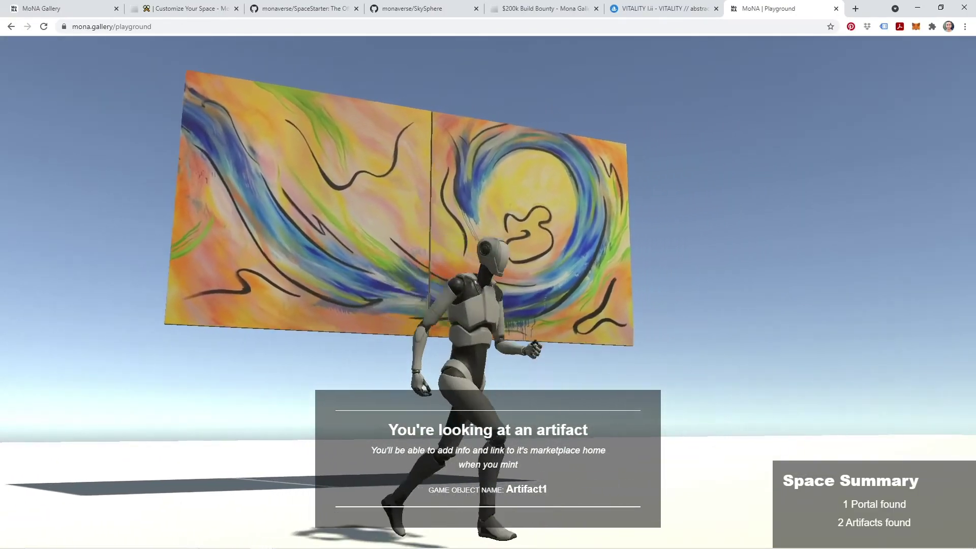
key("w")
key("s")
key("w")
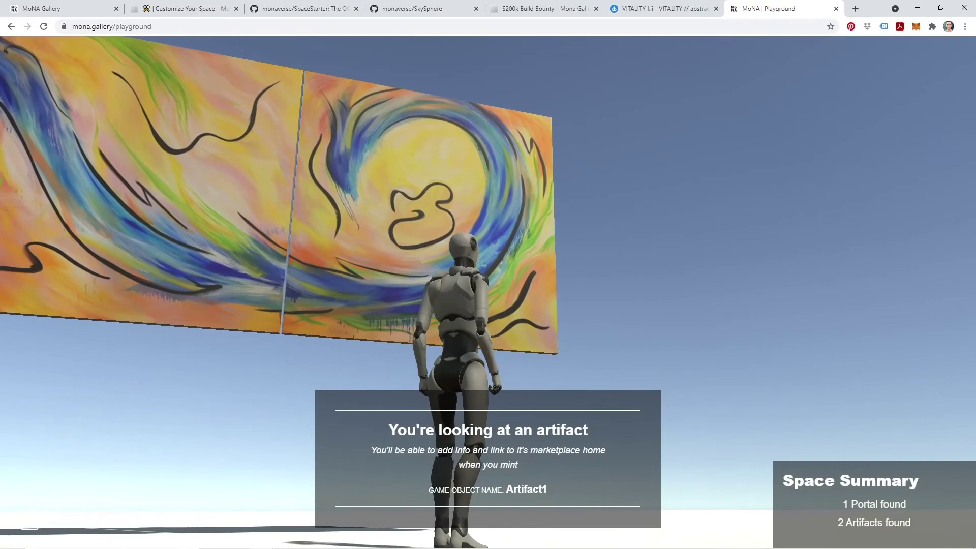
key("Escape")
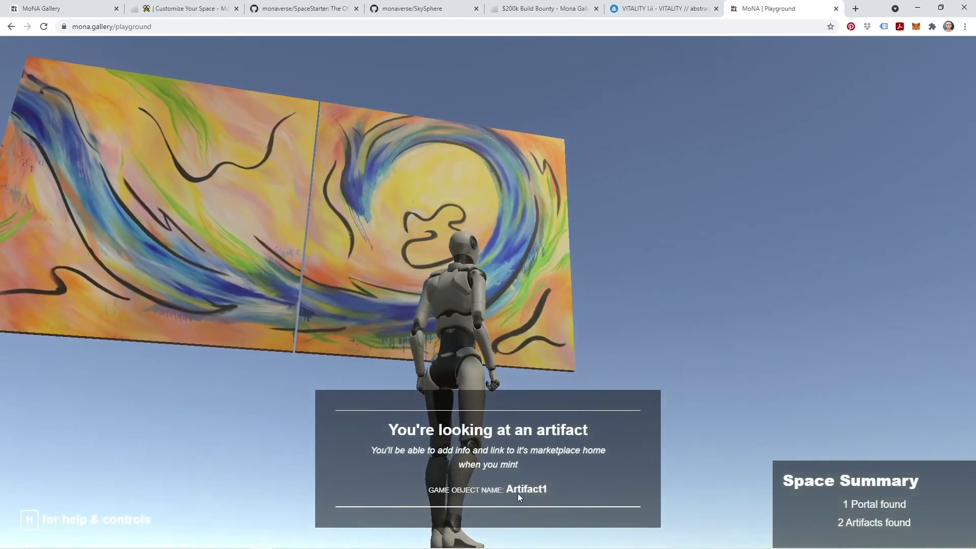
Step: Turn back to the second painting and examine its game object name and the Space Summary's artifact count
left_click(514, 497)
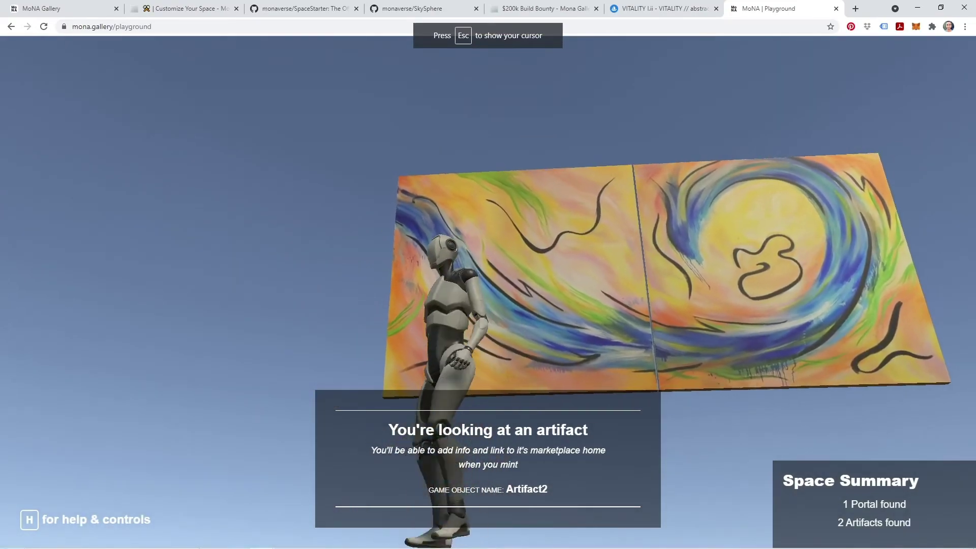
key("Escape")
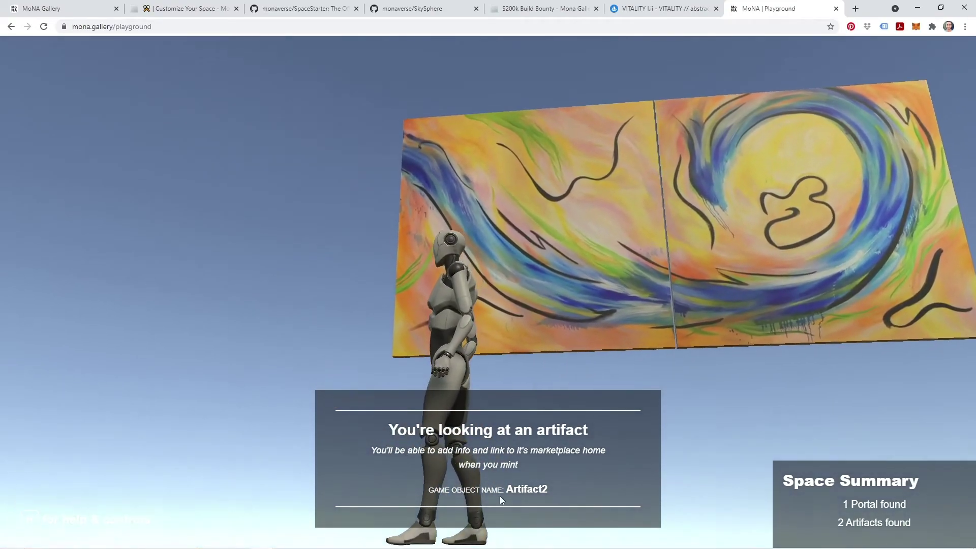
left_click(573, 337)
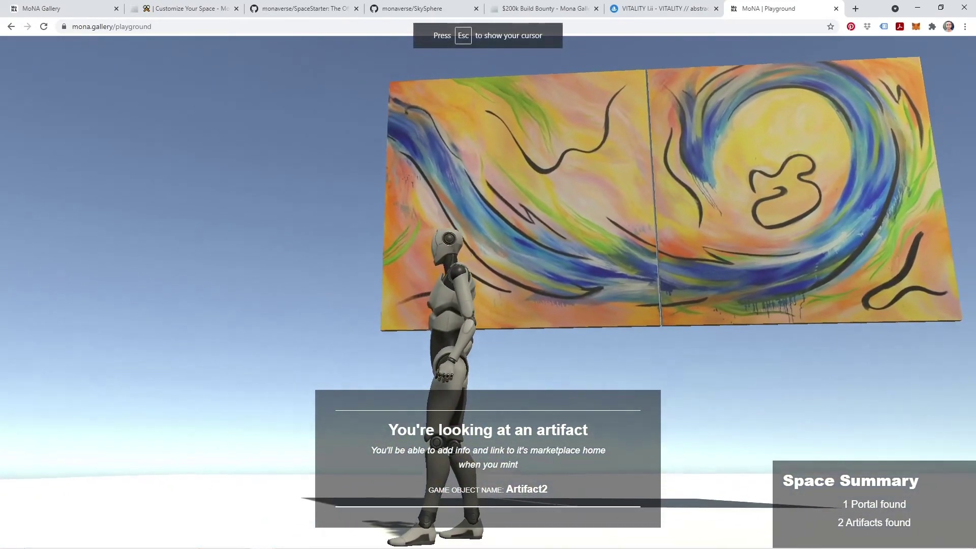
key("w")
key("a")
key("d")
key("w")
key("s")
key("Escape")
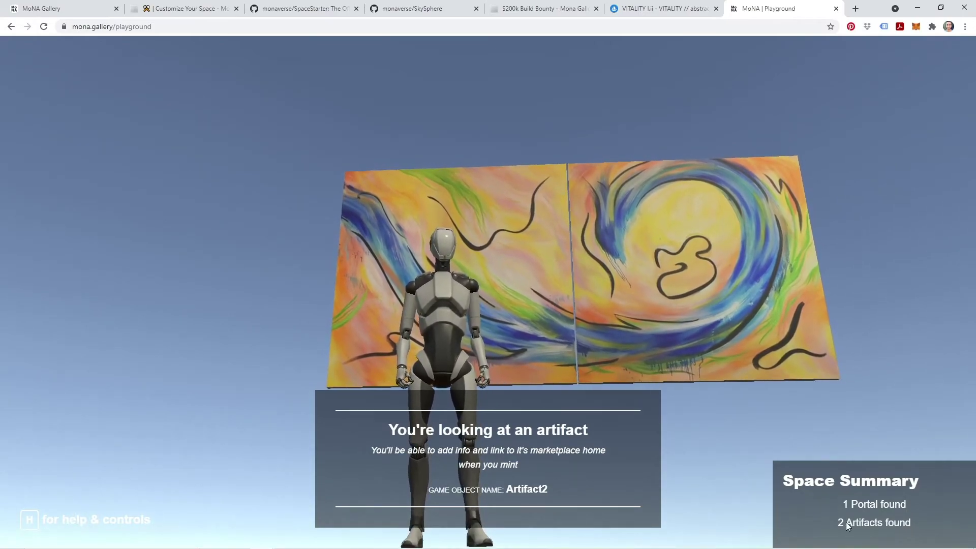
Step: Walk the avatar away until the portal door is in view, and return to face the two paintings
left_click(905, 493)
key("w")
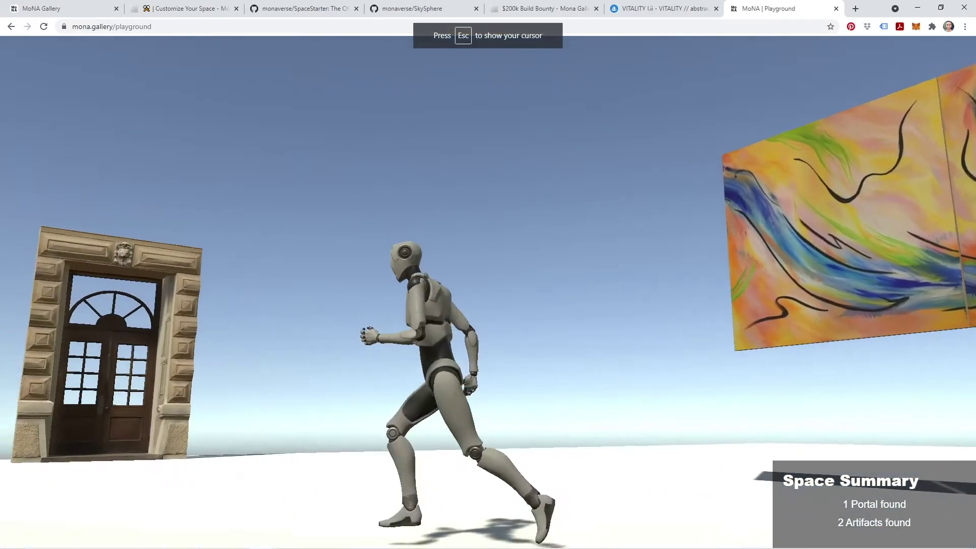
key("d")
key("a")
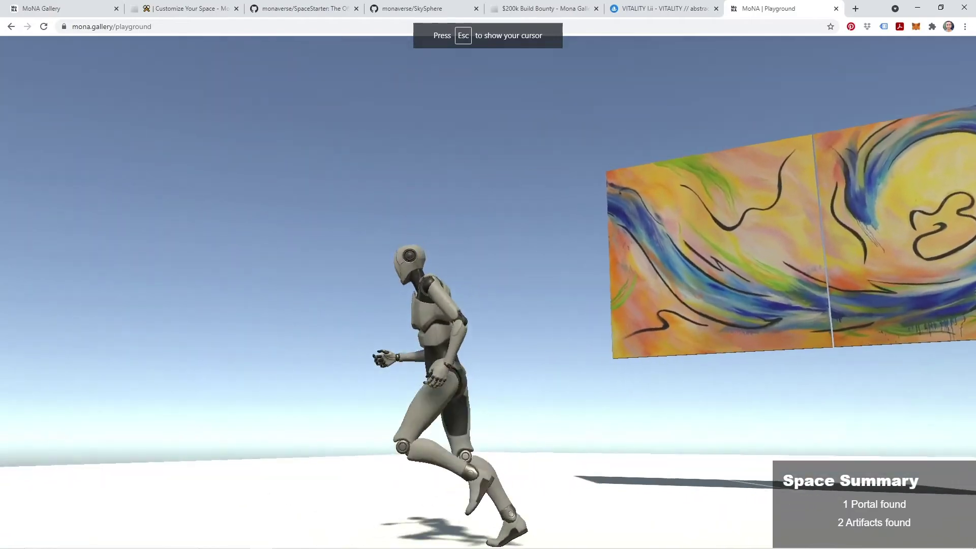
key("w")
key("d")
key("s")
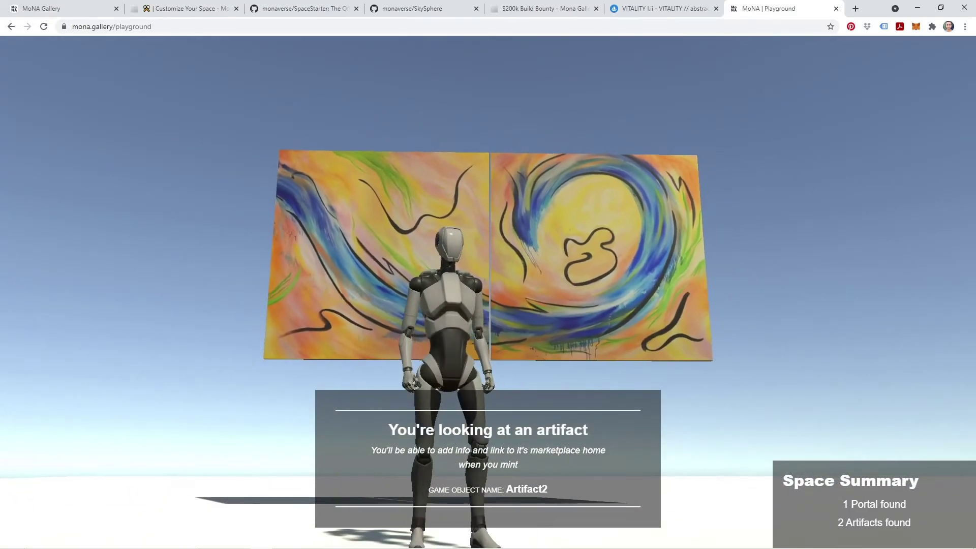
Step: Move back and forth between the two paintings to compare the artifact prompts of Artifact1 and Artifact2
key("w")
key("a")
key("d")
key("a")
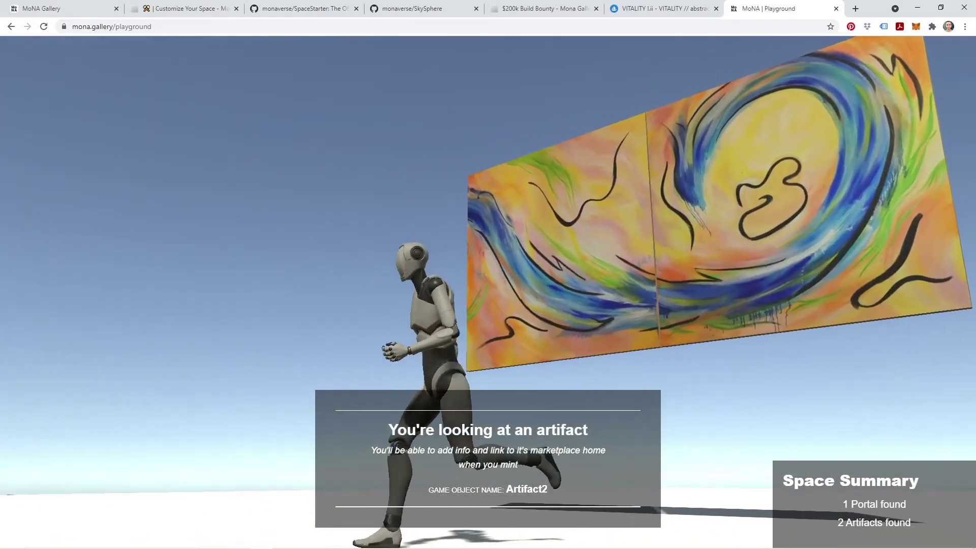
key("d")
key("a")
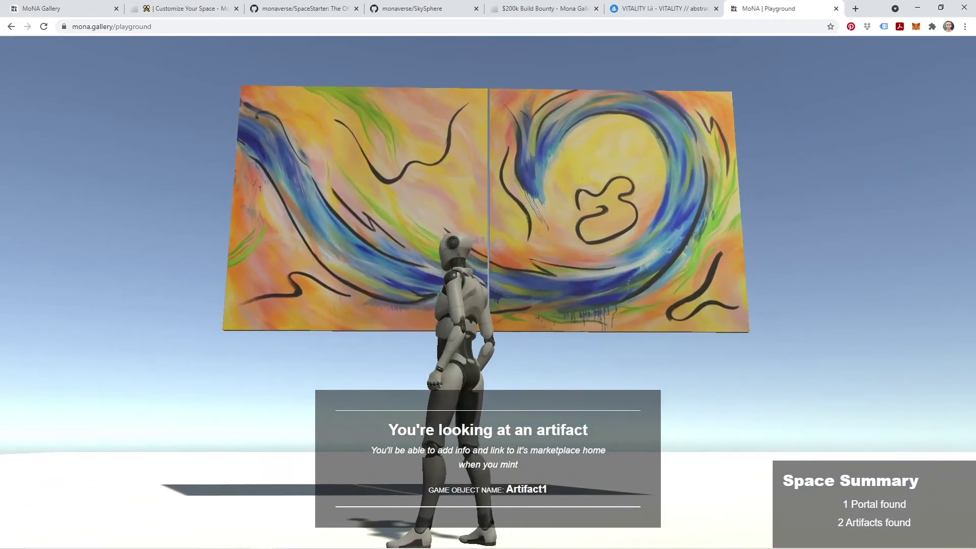
key("w")
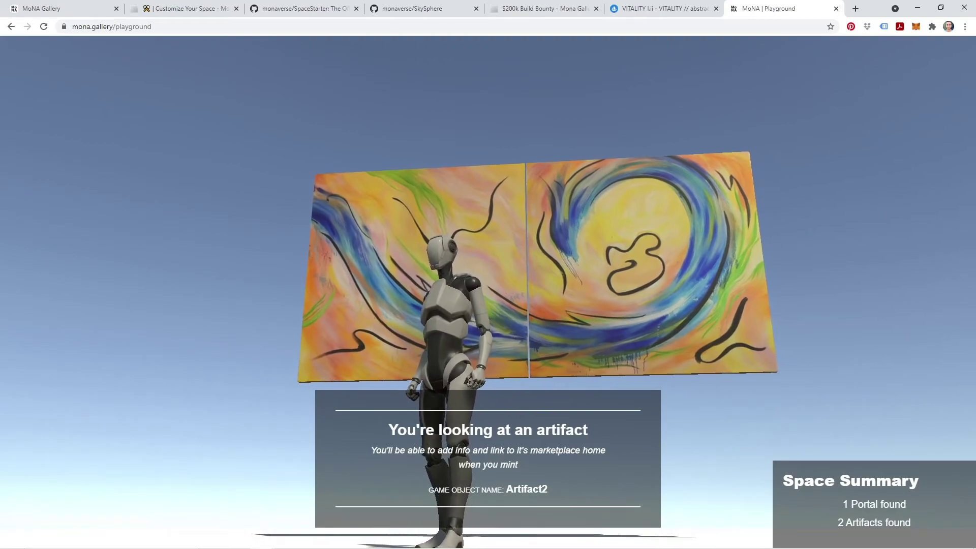
key("a")
key("w")
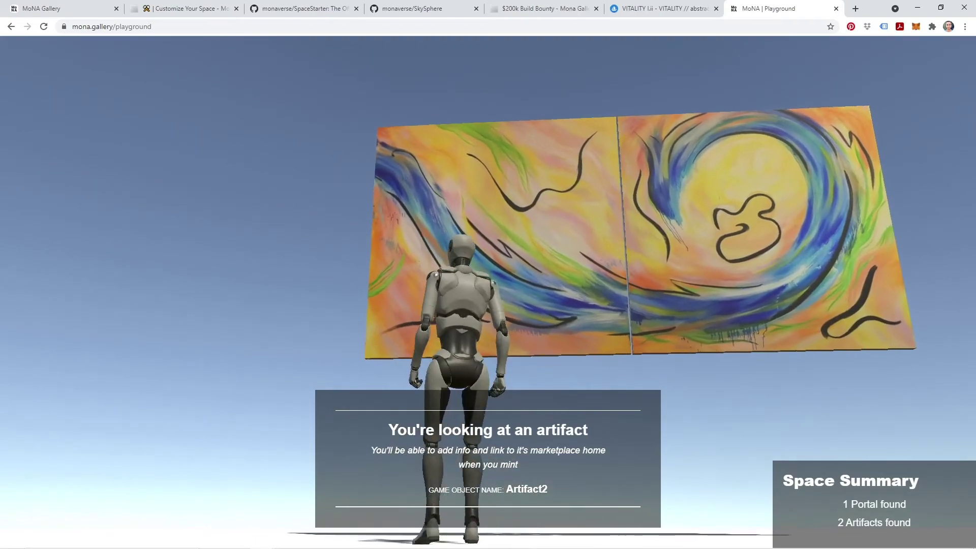
key("s")
key("d")
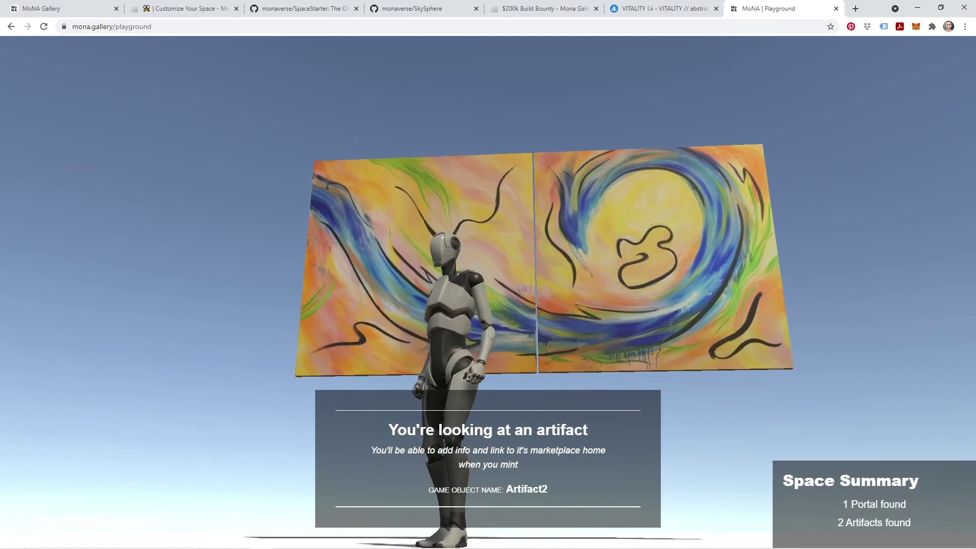
key("a")
key("w")
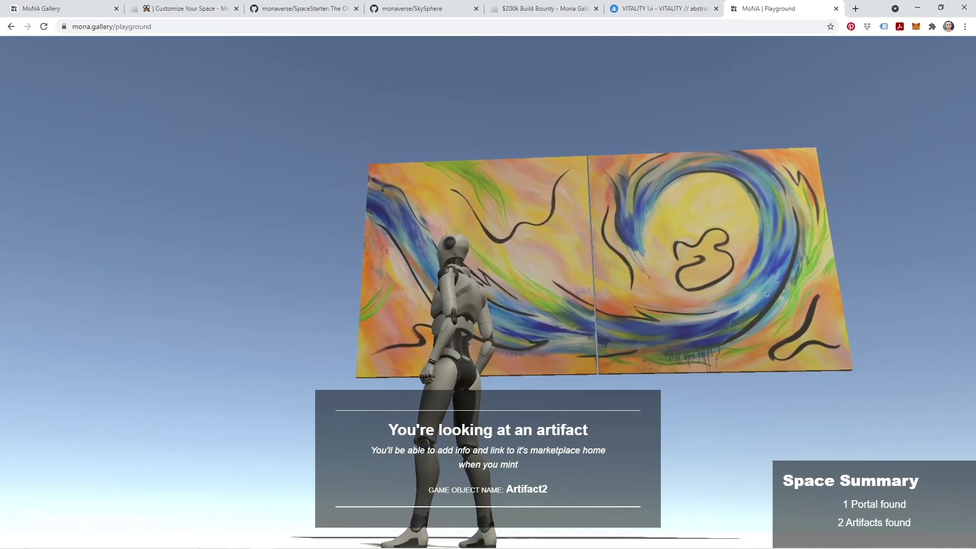
key("d")
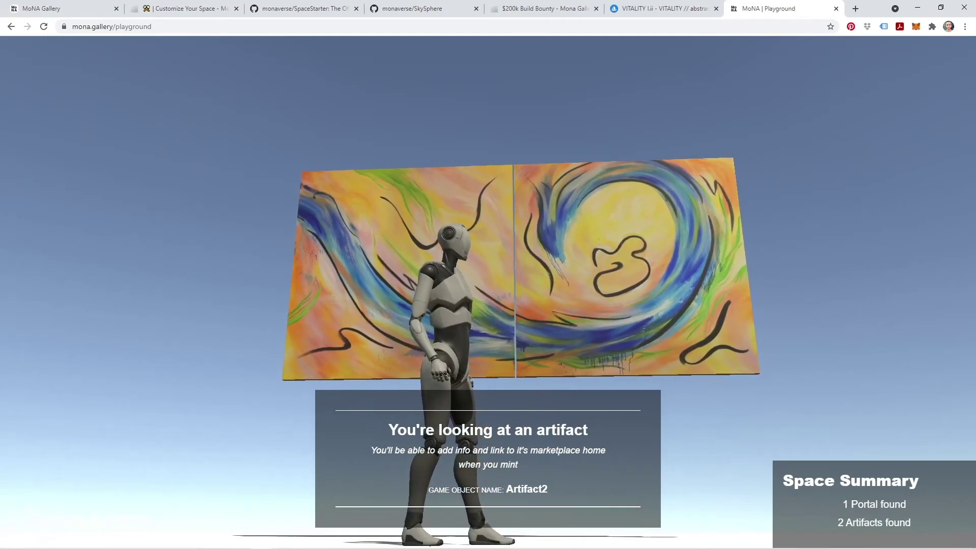
key("a")
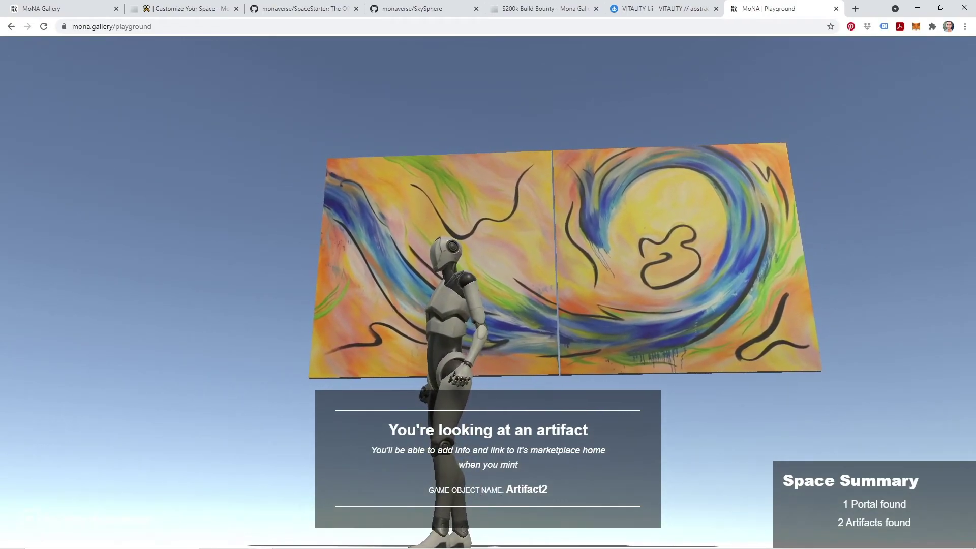
Step: Run the avatar towards the portal door to view it, and return to the Artifact2 painting
key("s")
key("w")
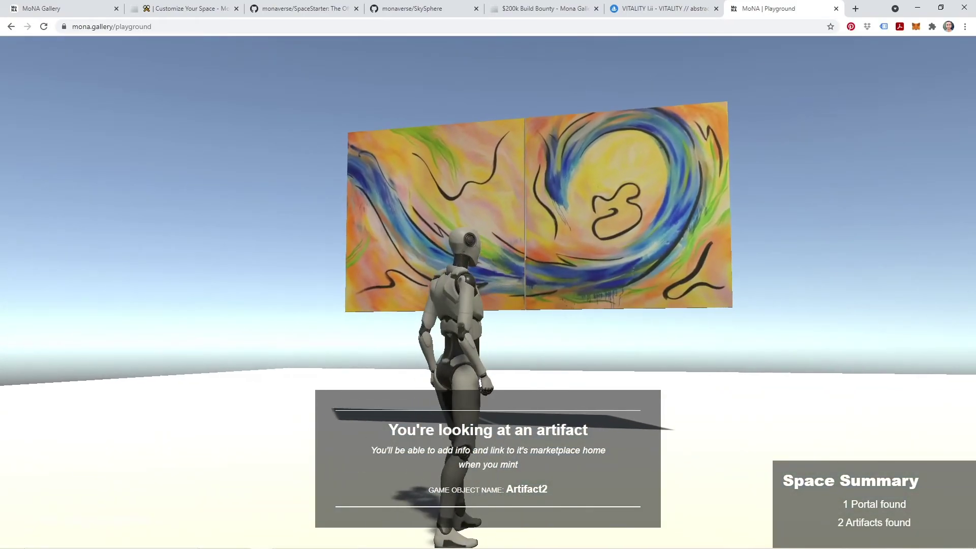
key("w")
key("a")
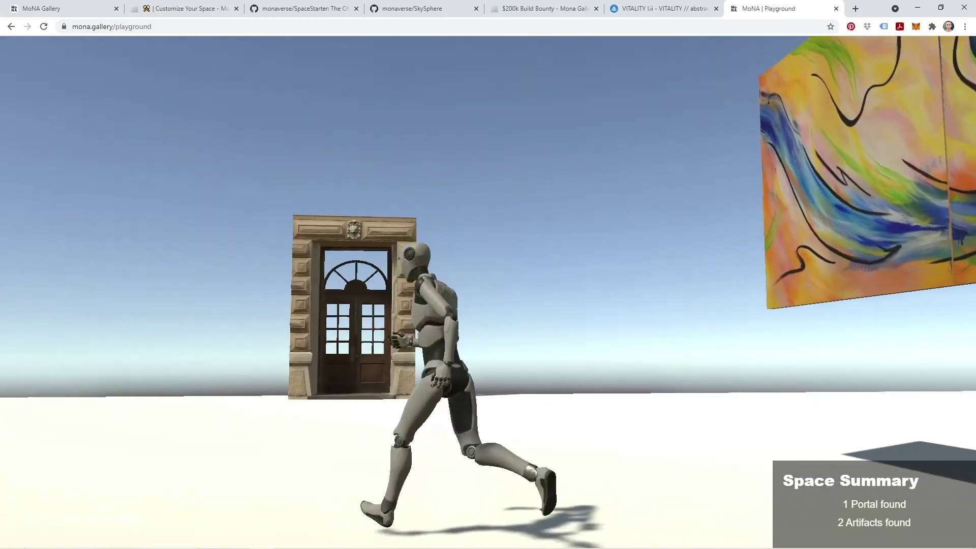
key("s")
key("w")
key("s")
key("d")
key("w")
key("a")
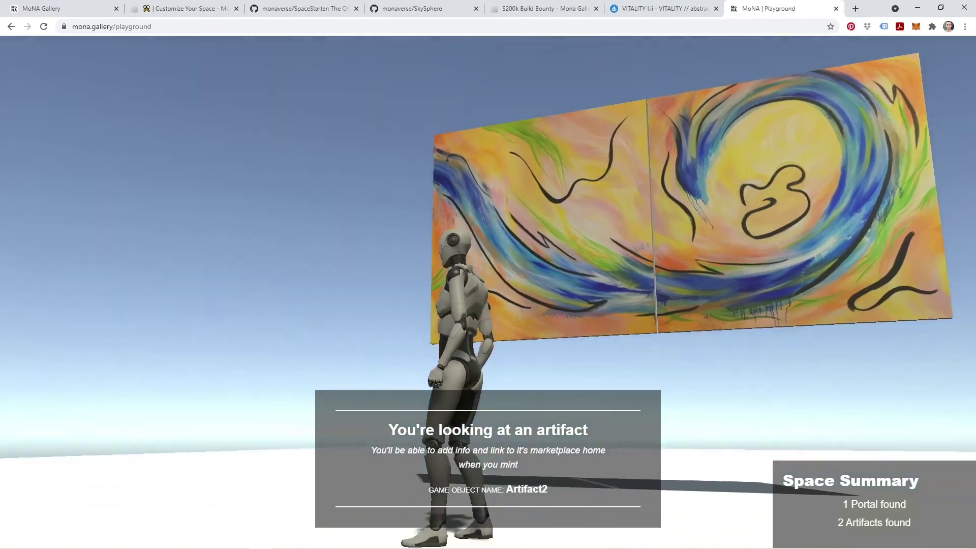
Step: Walk the avatar across to the Artifact1 painting to check its artifact prompt, and go back to the Artifact2 painting
key("s")
key("d")
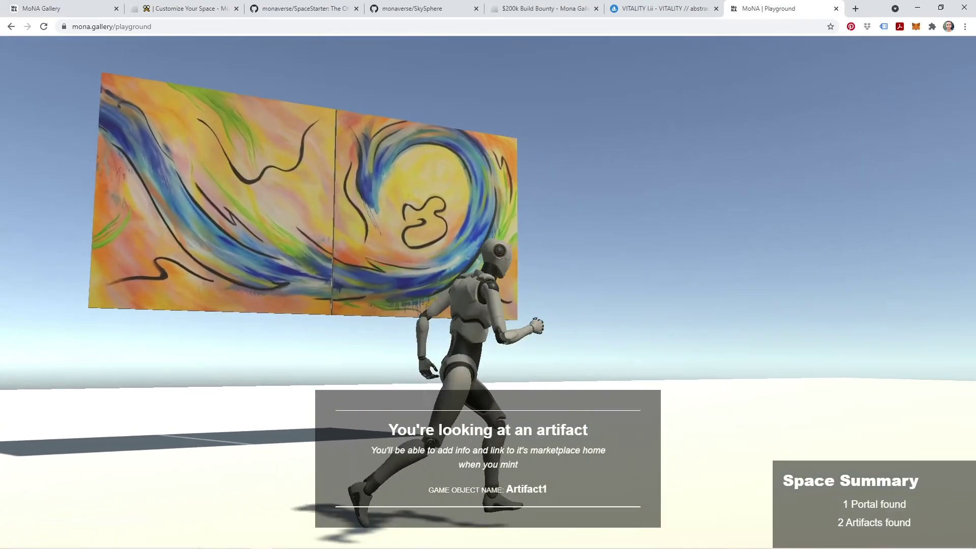
key("w")
key("s")
key("w")
key("d")
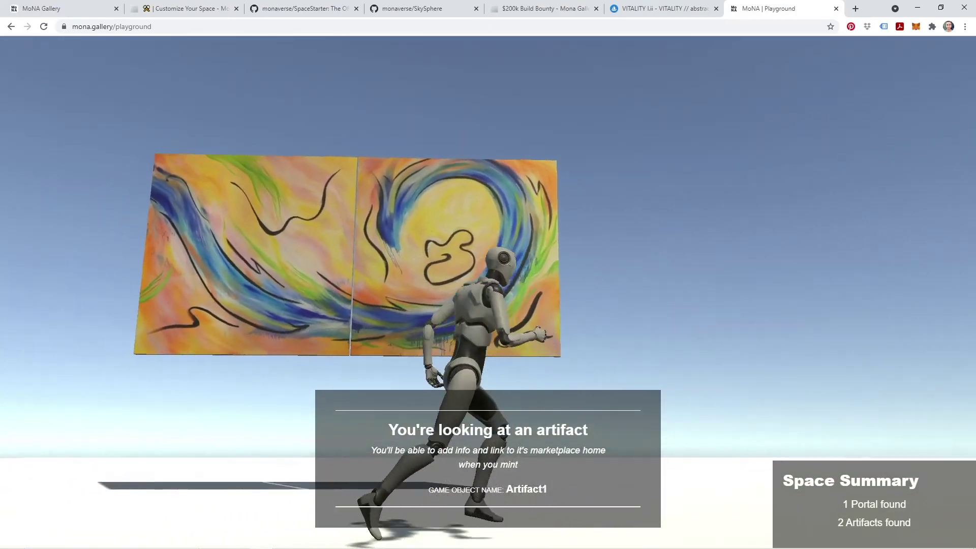
key("w")
key("a")
key("w")
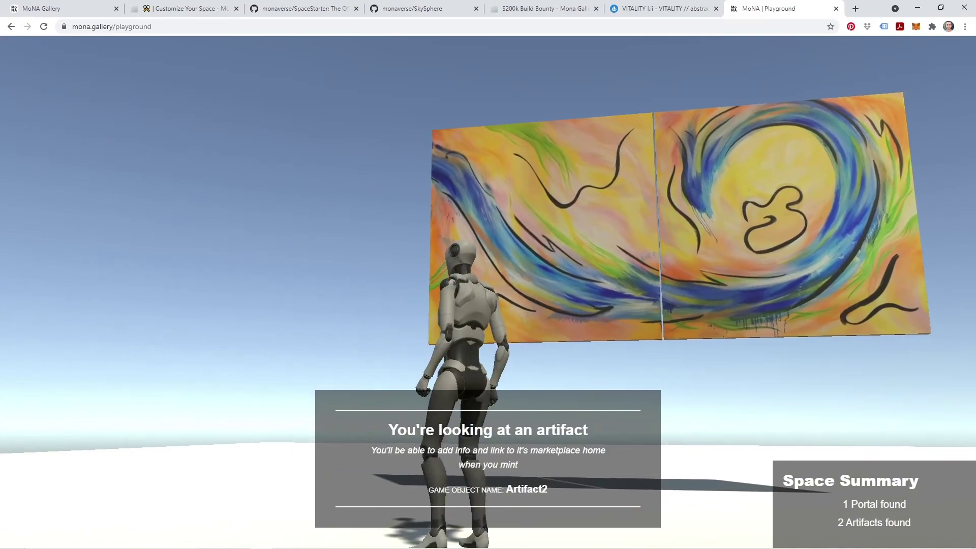
key("d")
key("w")
key("a")
key("s")
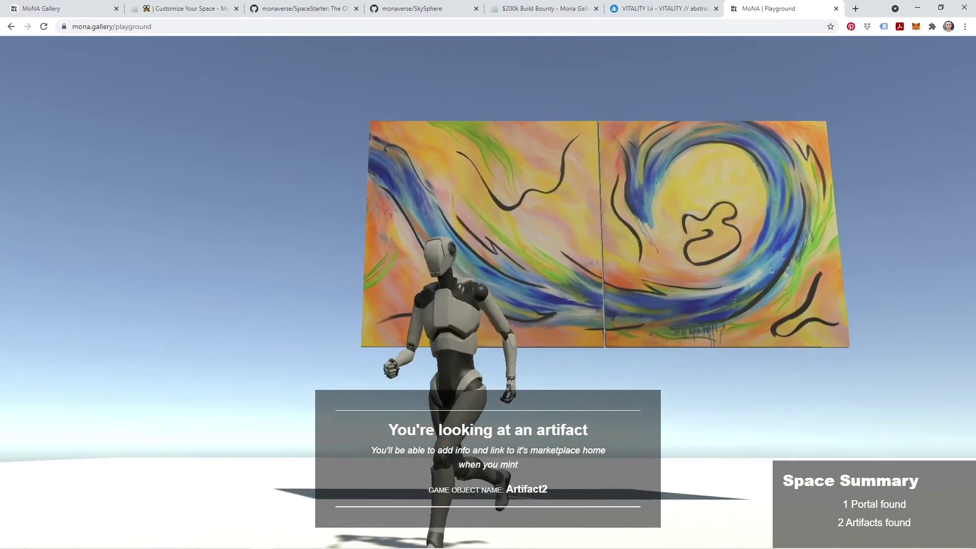
key("a")
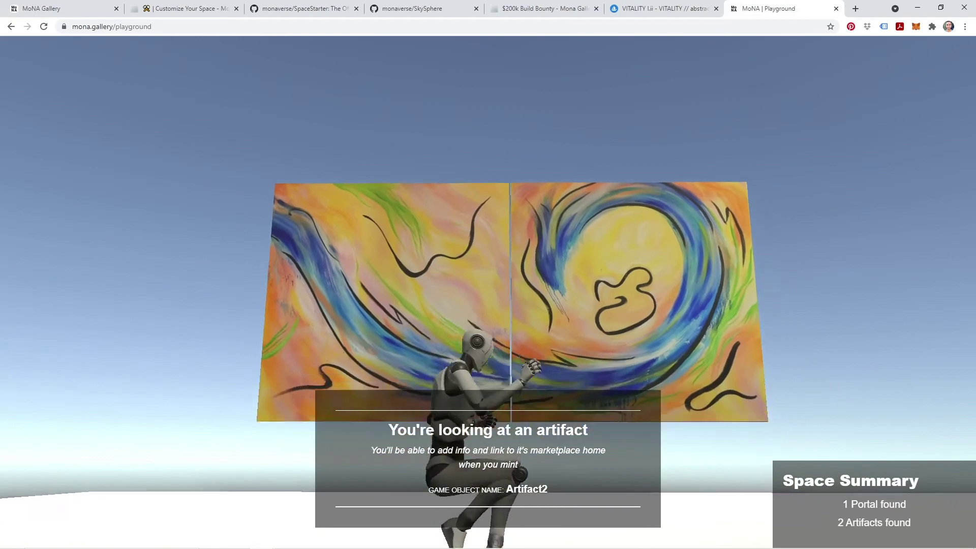
key("space")
key("a")
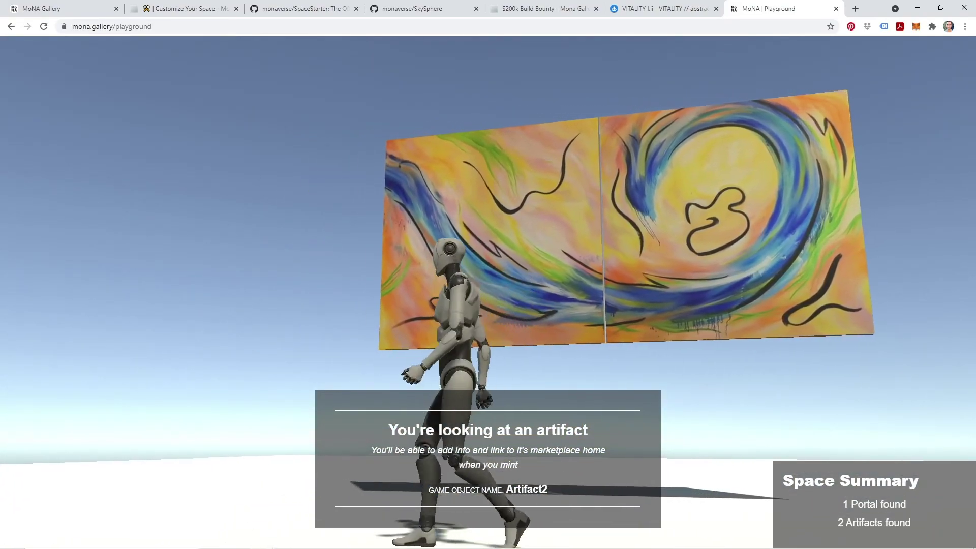
key("d")
key("s")
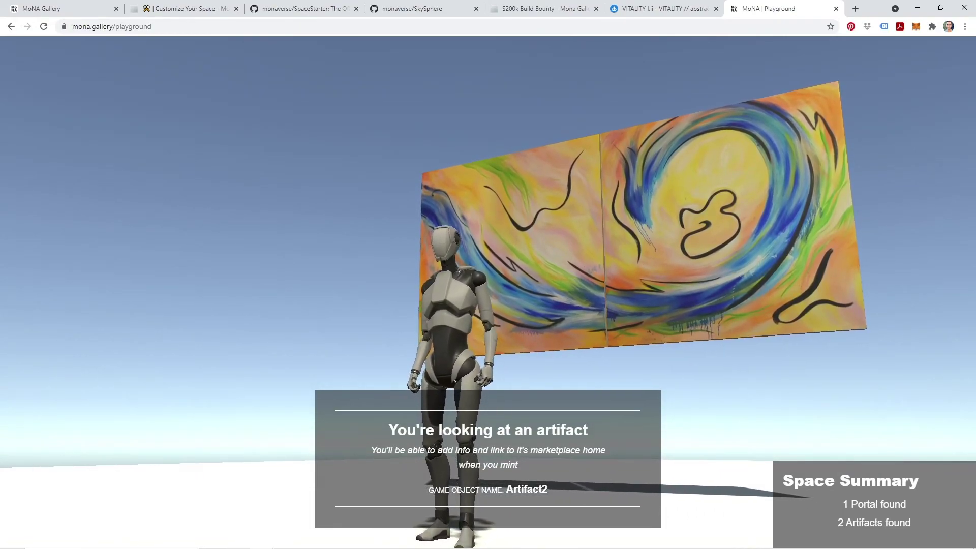
key("a")
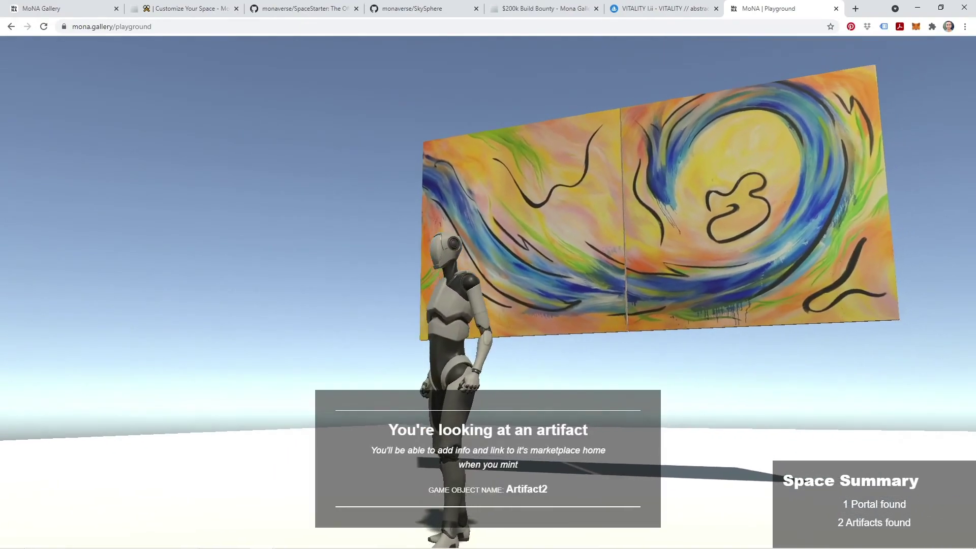
key("d")
key("s")
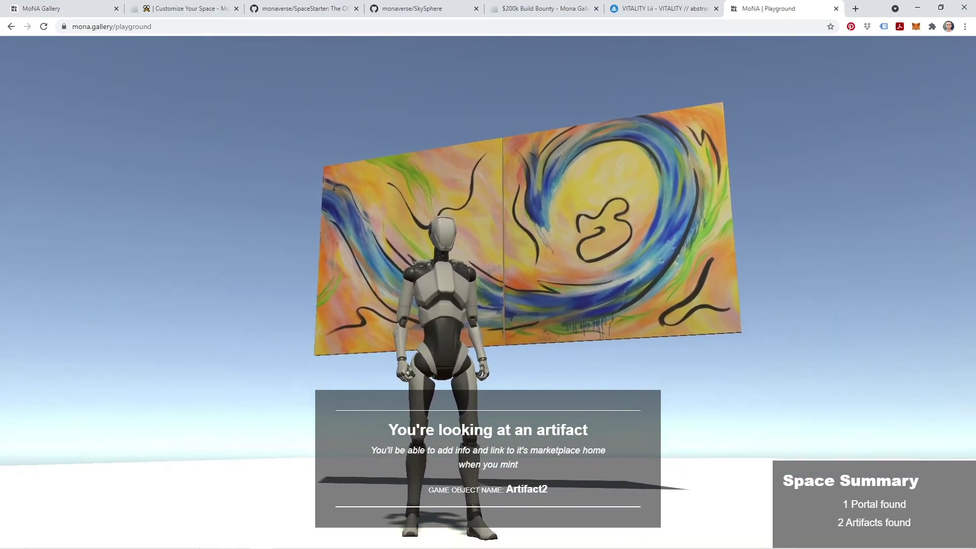
key("w")
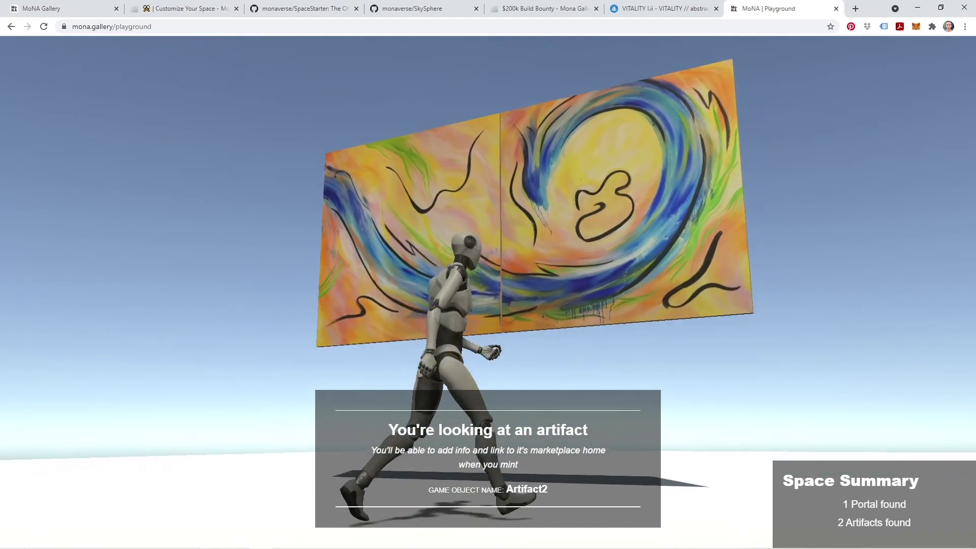
key("s")
key("w")
key("space")
key("s")
key("w")
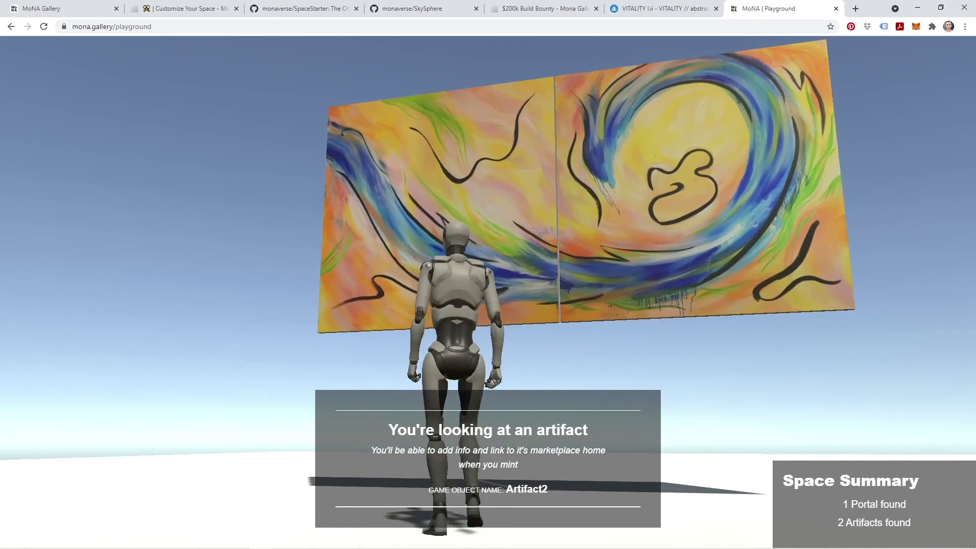
key("s")
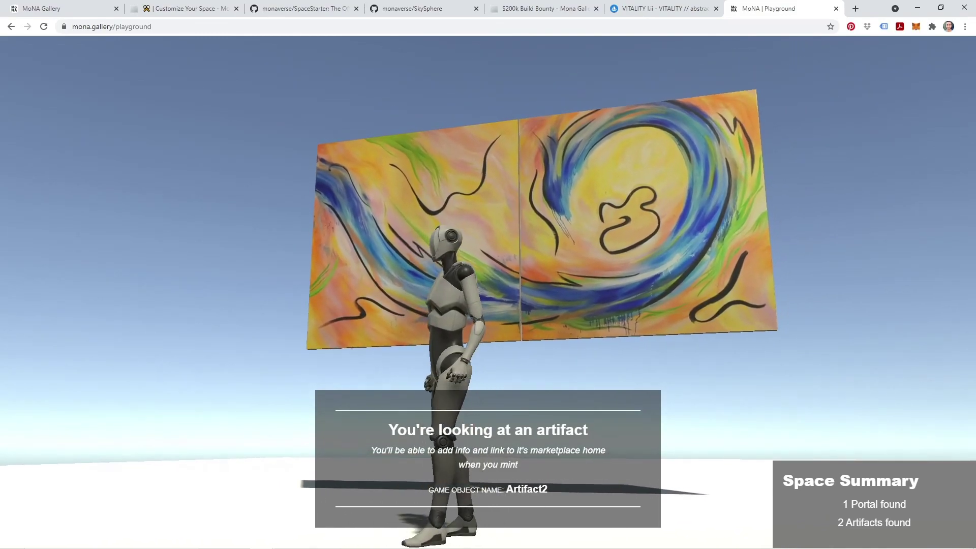